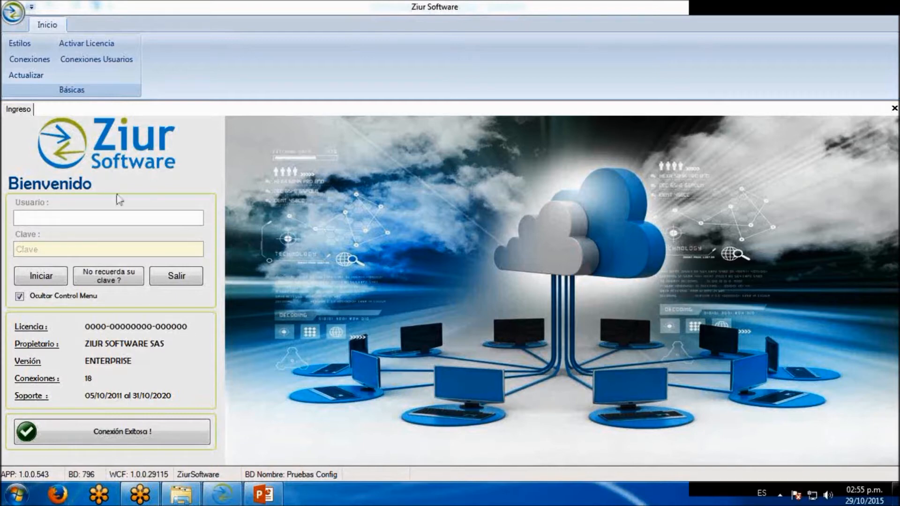
# Log in as administrador with the account password and close the Tareas de usuario panel
pyautogui.click(116, 217)
pyautogui.write('administradr')
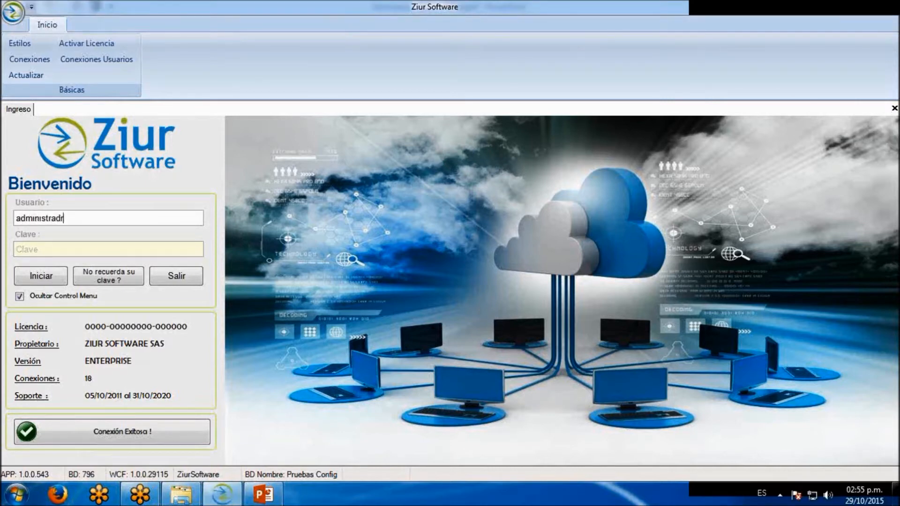
pyautogui.press('Tab')
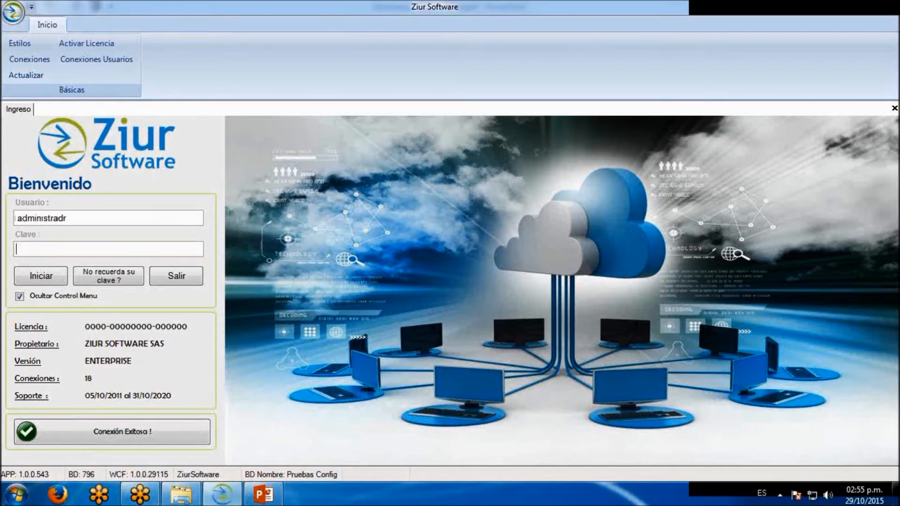
pyautogui.click(79, 223)
pyautogui.press('BackSpace')
pyautogui.write('or')
pyautogui.press('Tab')
pyautogui.write('****')
pyautogui.click(33, 279)
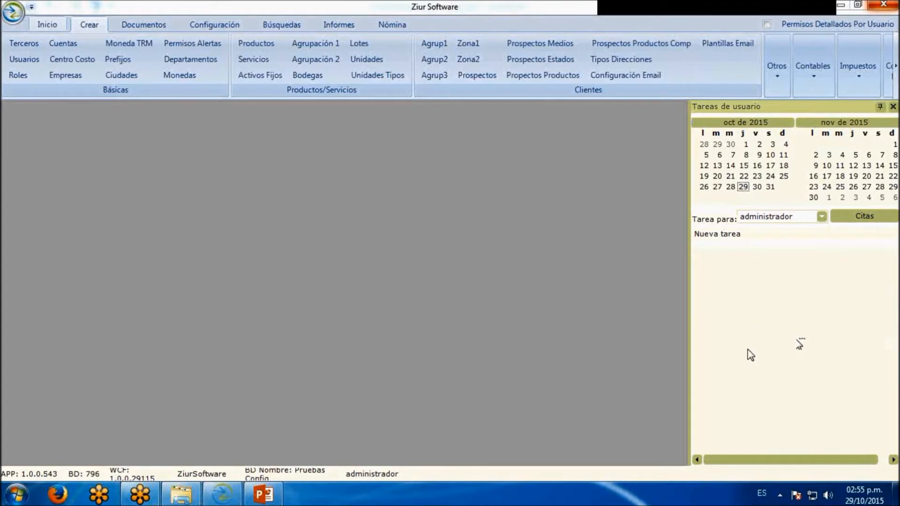
pyautogui.click(893, 107)
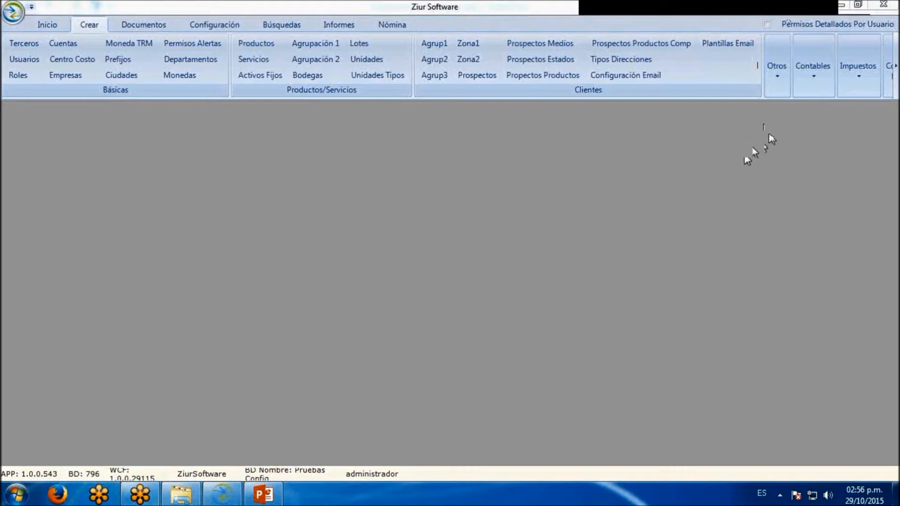
# Open the creation form for tax versions (Impuestos Versiones)
pyautogui.click(896, 66)
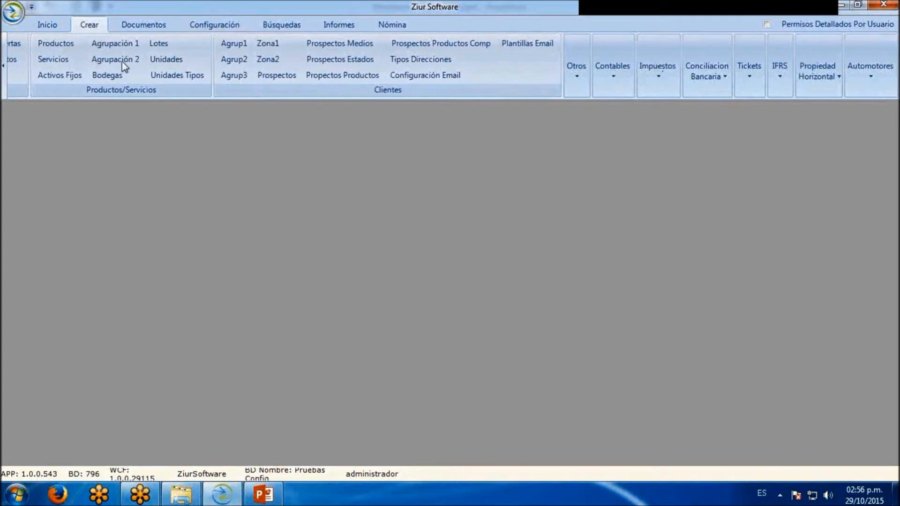
pyautogui.click(665, 89)
pyautogui.click(665, 109)
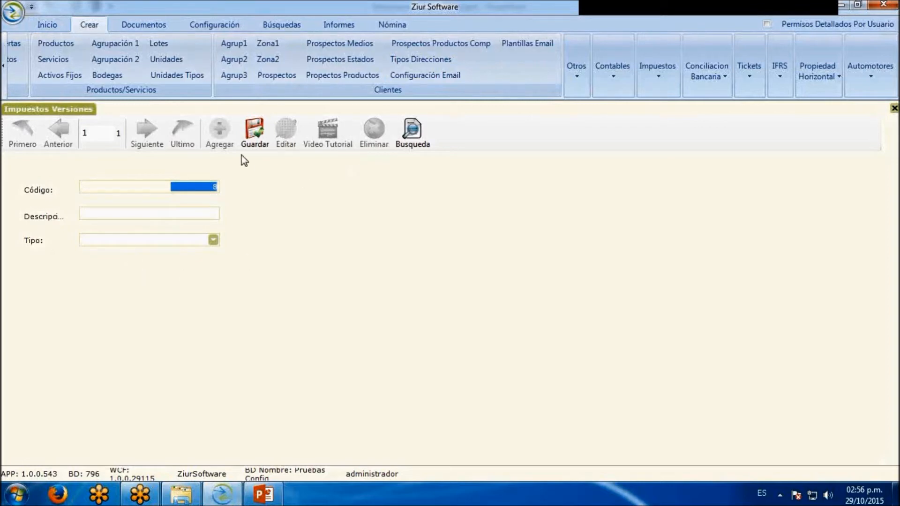
# Search for all existing tax versions without filters and select versions 1 through 4 in the results
pyautogui.click(415, 145)
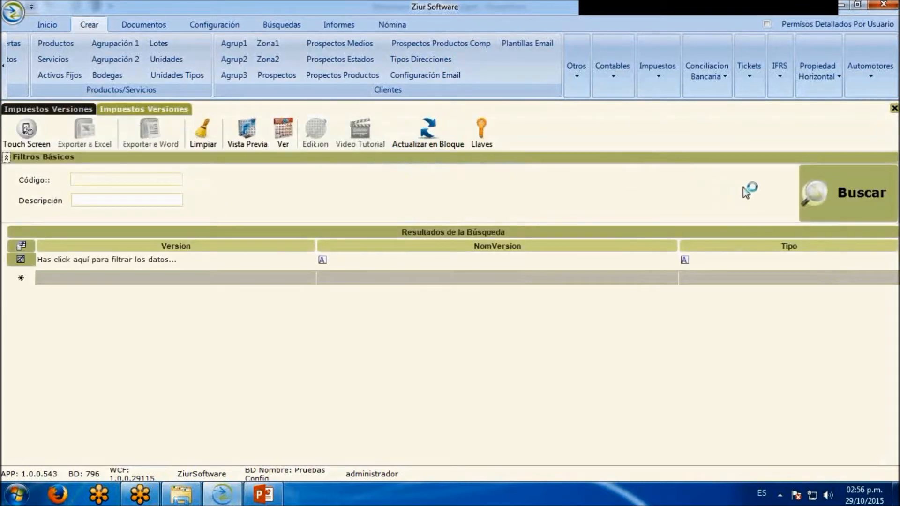
pyautogui.click(823, 187)
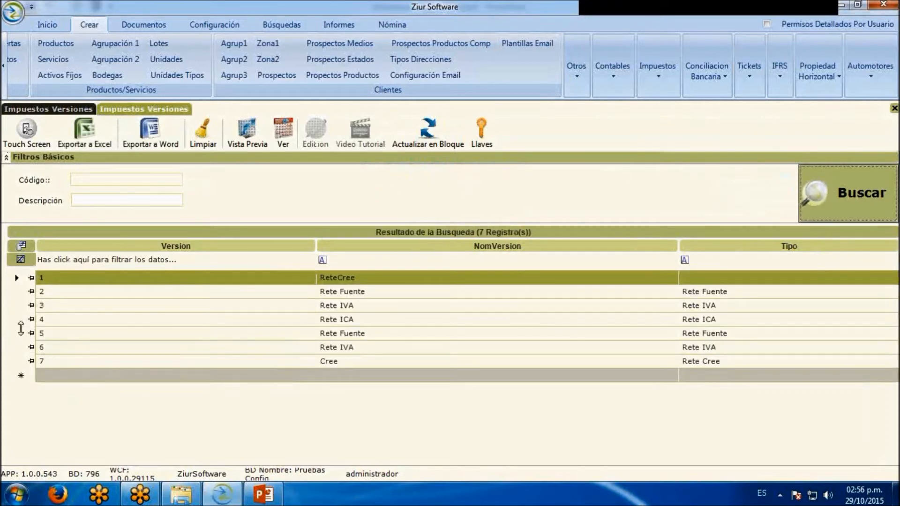
pyautogui.click(16, 293)
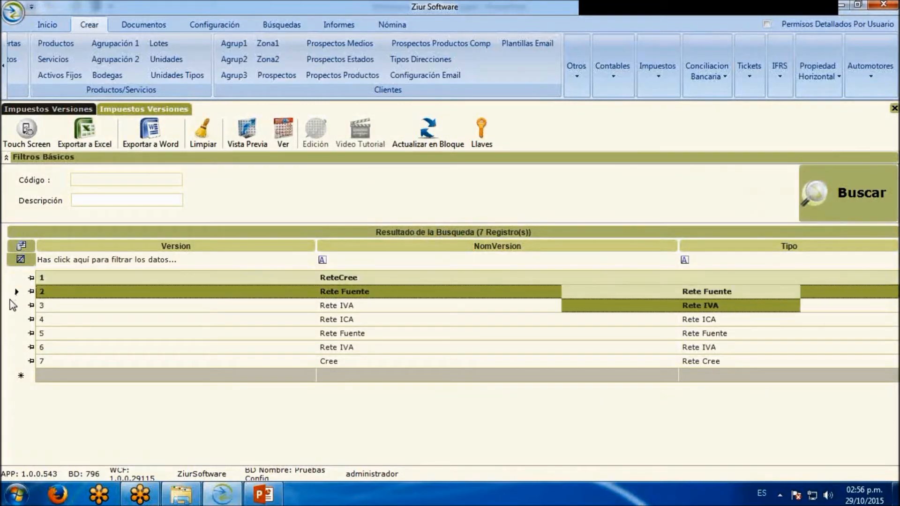
pyautogui.click(8, 321)
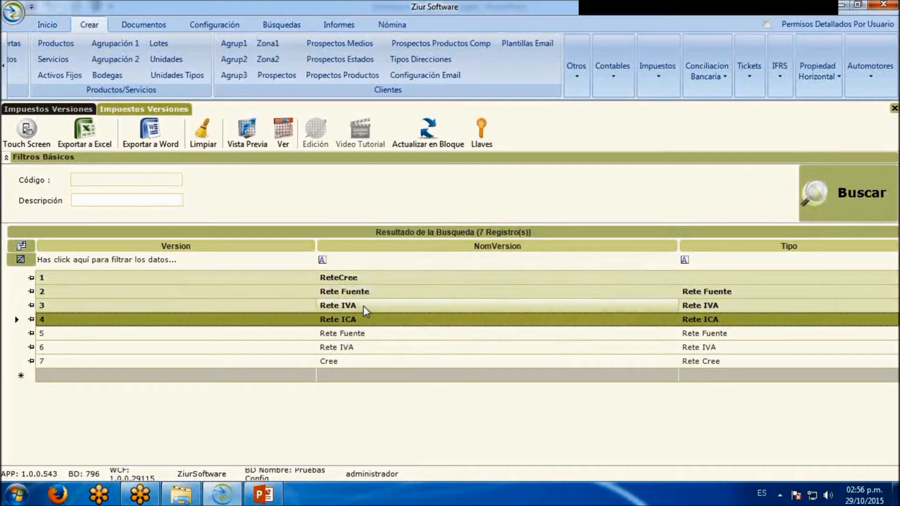
# Check the description field and Tipo options in the new tax version form, and rerun the search for existing versions
pyautogui.click(73, 112)
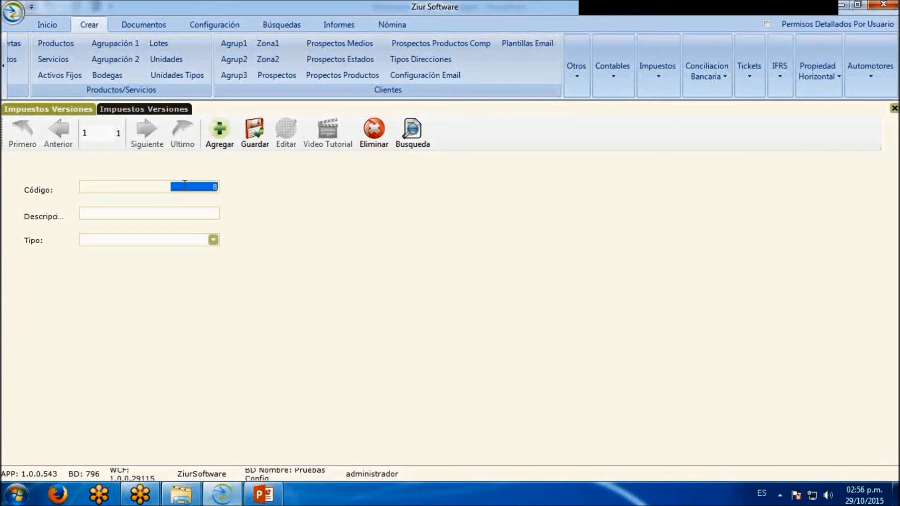
pyautogui.click(185, 212)
pyautogui.click(214, 241)
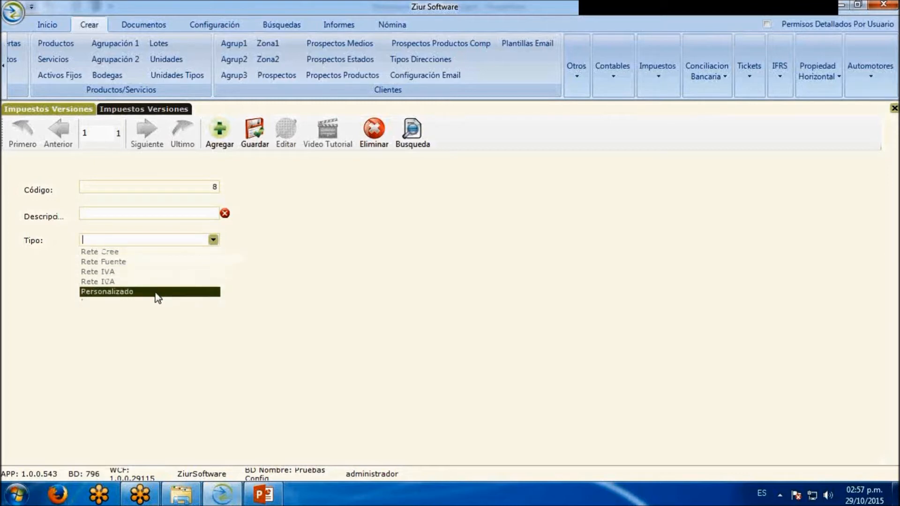
pyautogui.click(253, 274)
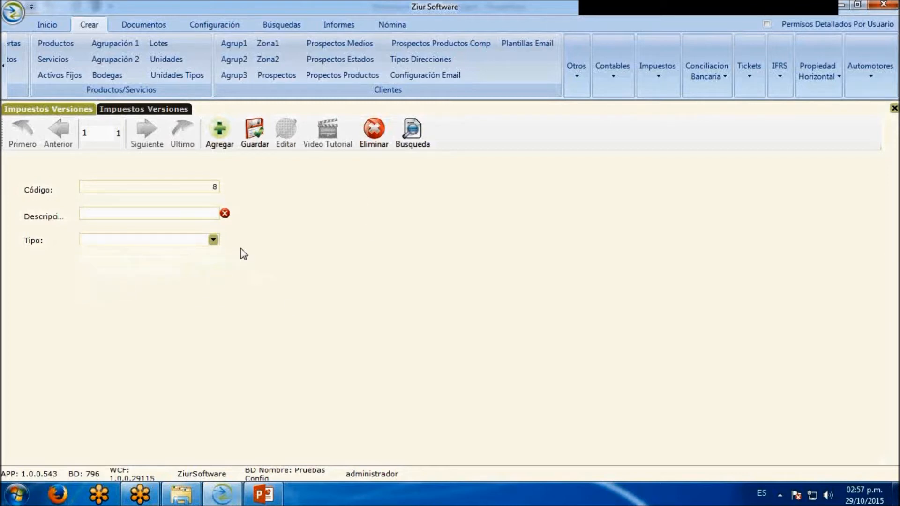
pyautogui.click(139, 109)
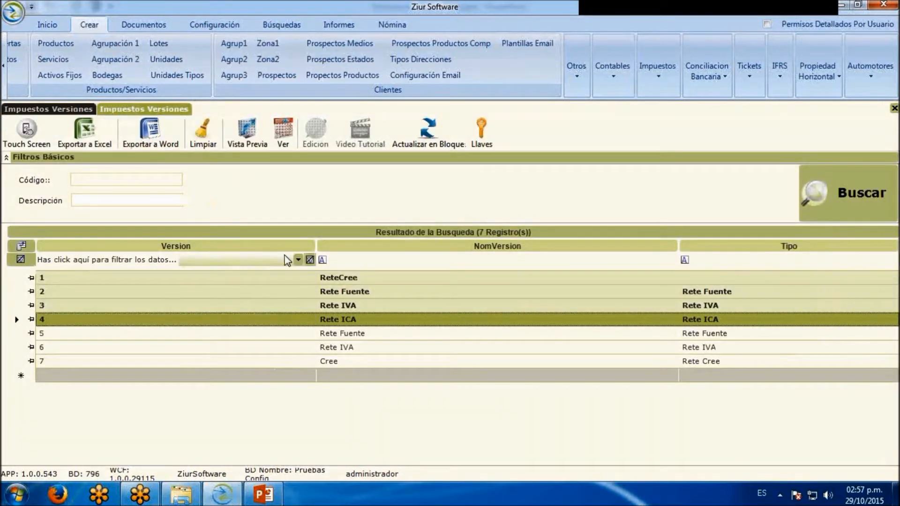
pyautogui.click(826, 204)
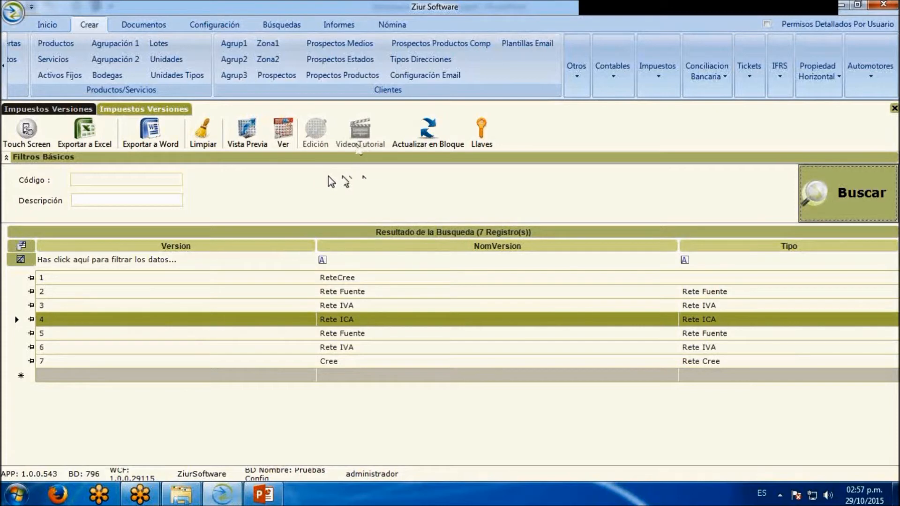
# Open the Impuestos search for taxes
pyautogui.click(260, 27)
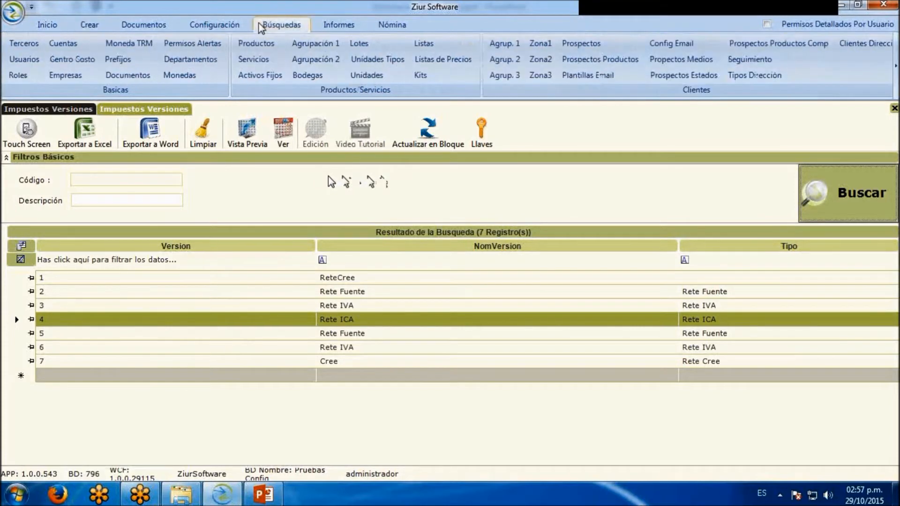
pyautogui.click(895, 65)
pyautogui.click(643, 78)
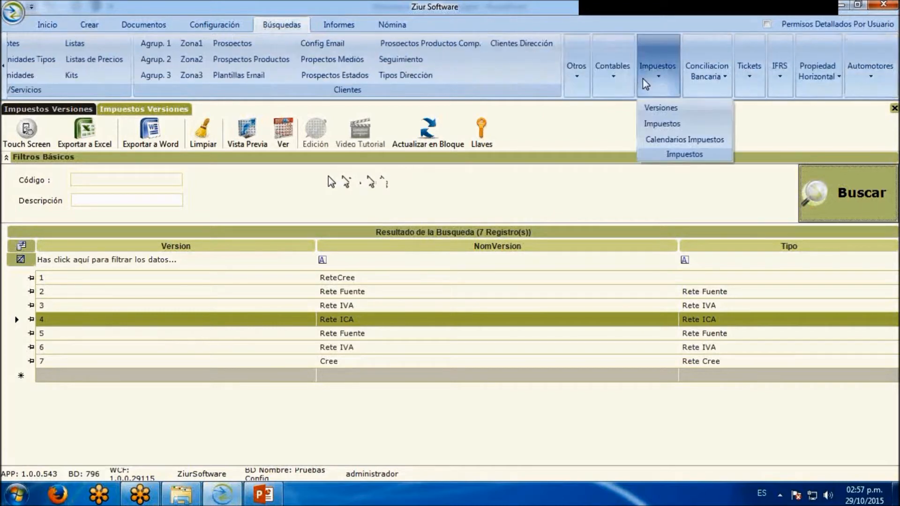
pyautogui.click(649, 130)
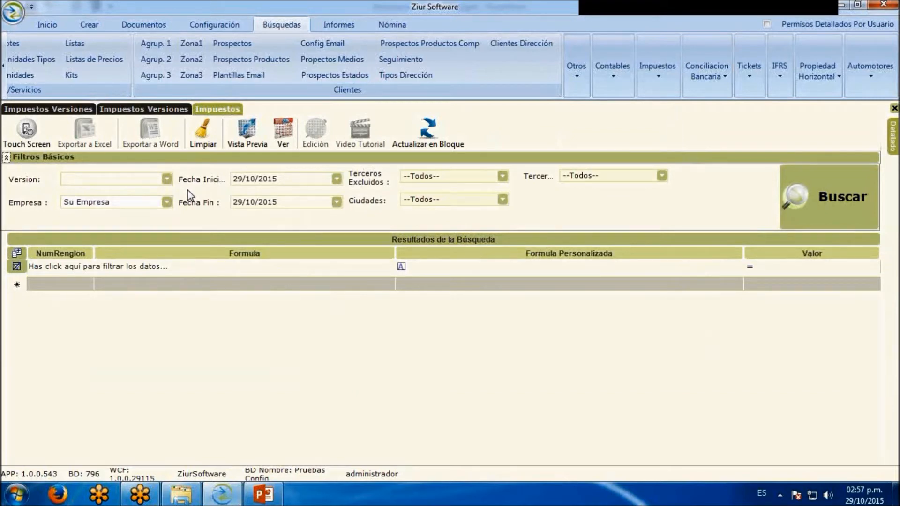
# Set the tax search's version to Rete Fuente and its company to PROBAR LTDA only
pyautogui.click(167, 179)
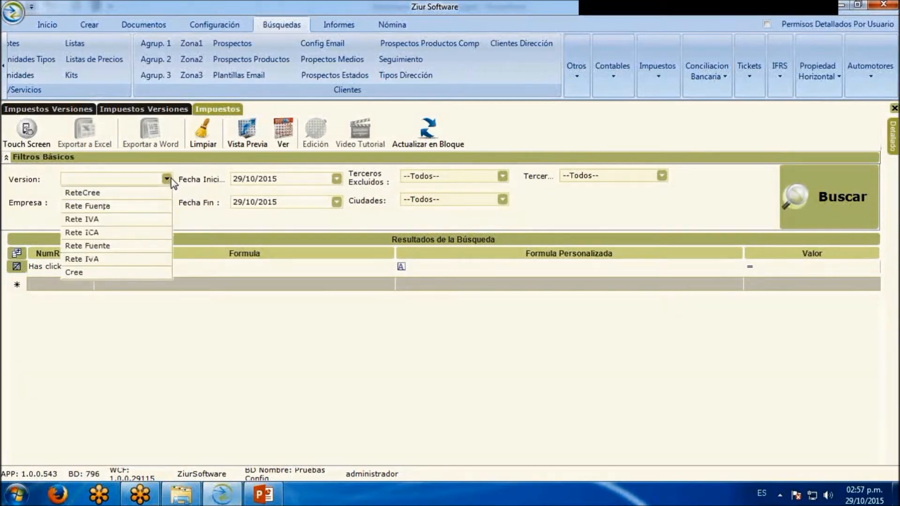
pyautogui.click(161, 205)
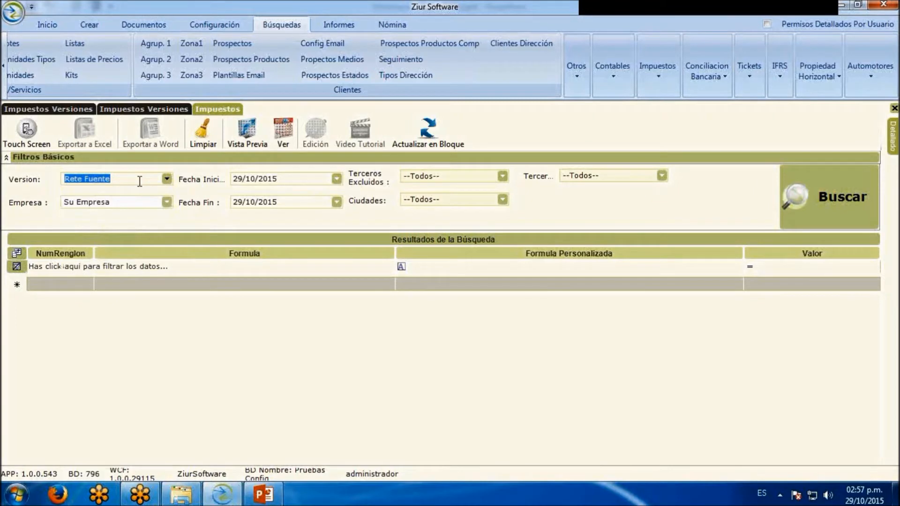
pyautogui.click(167, 203)
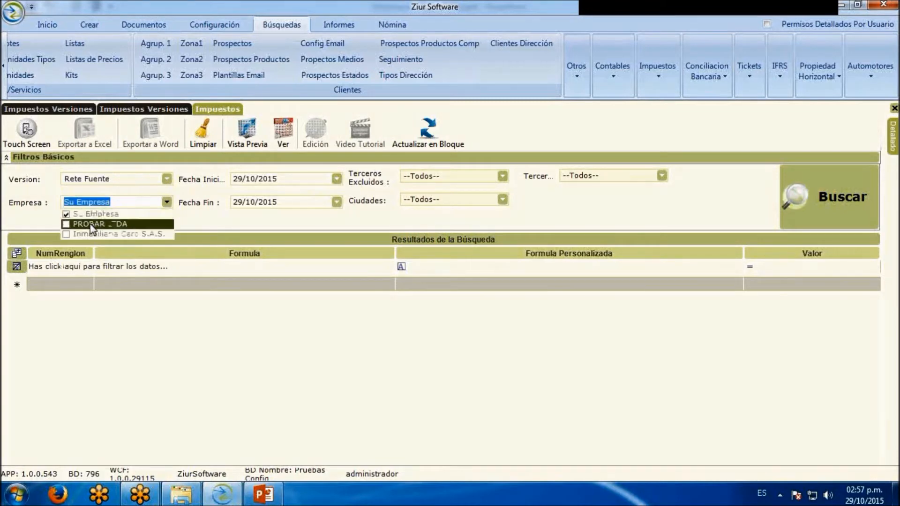
pyautogui.click(66, 224)
pyautogui.click(66, 214)
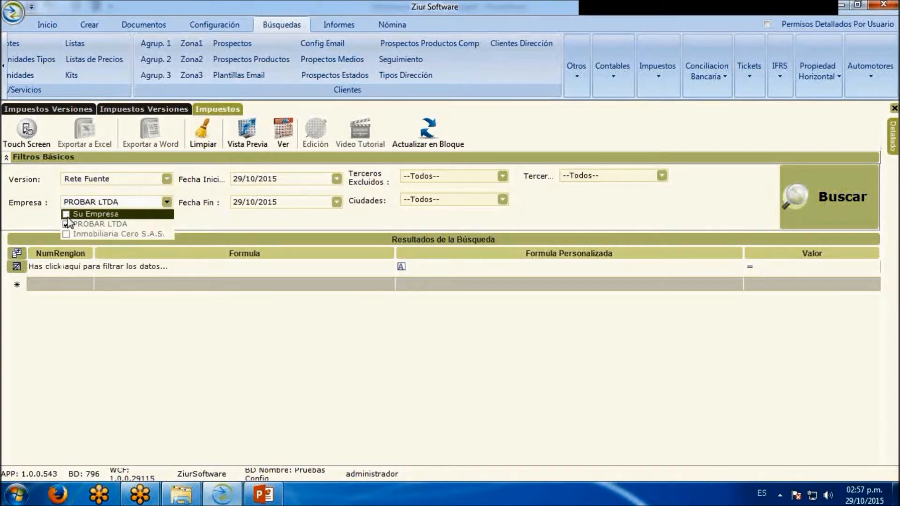
# Set the tax search's start date to 01/01/2015
pyautogui.click(289, 185)
pyautogui.moveTo(285, 181); pyautogui.dragTo(232, 181)
pyautogui.write('01/01/')
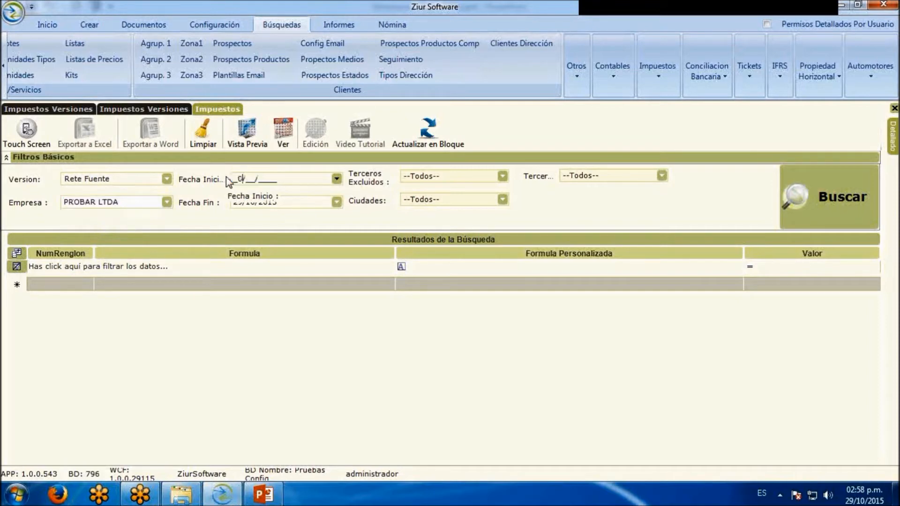
pyautogui.write('2015')
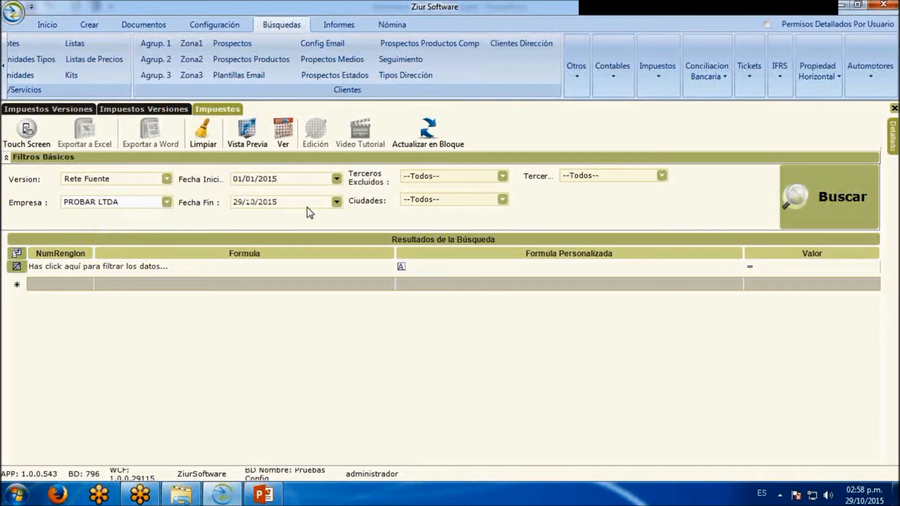
# Review the options of the excluded third parties, cities and third parties filters without choosing any
pyautogui.click(503, 177)
pyautogui.click(505, 176)
pyautogui.click(505, 176)
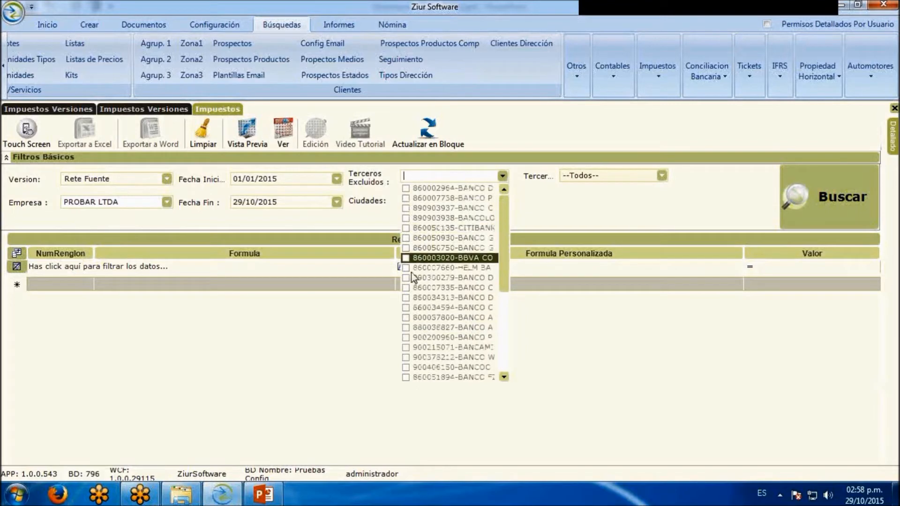
pyautogui.click(541, 197)
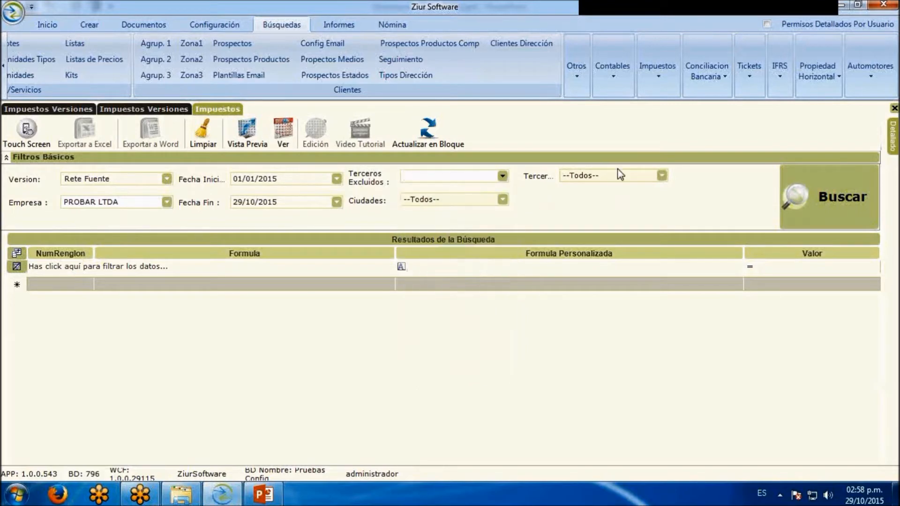
pyautogui.click(503, 201)
pyautogui.click(503, 201)
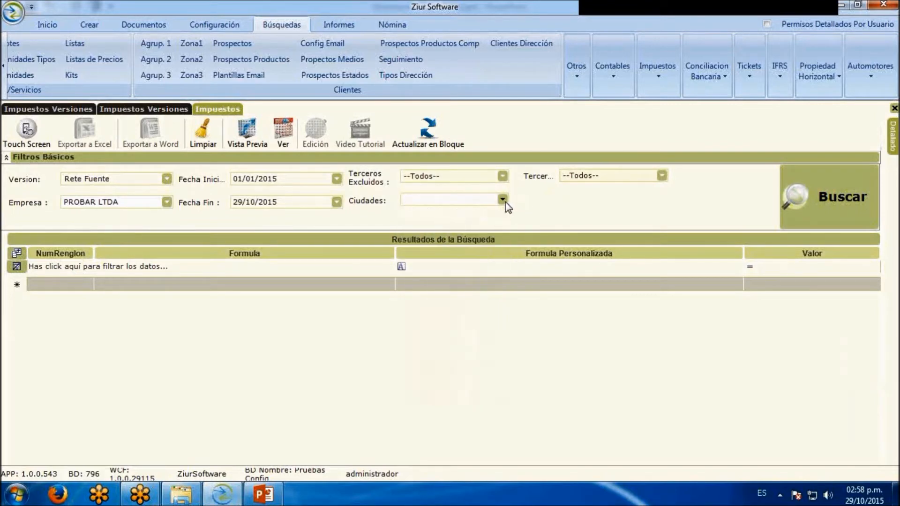
pyautogui.click(661, 177)
pyautogui.click(662, 177)
# Run the tax search and examine the line numbers, formulas and values in the results
pyautogui.click(853, 203)
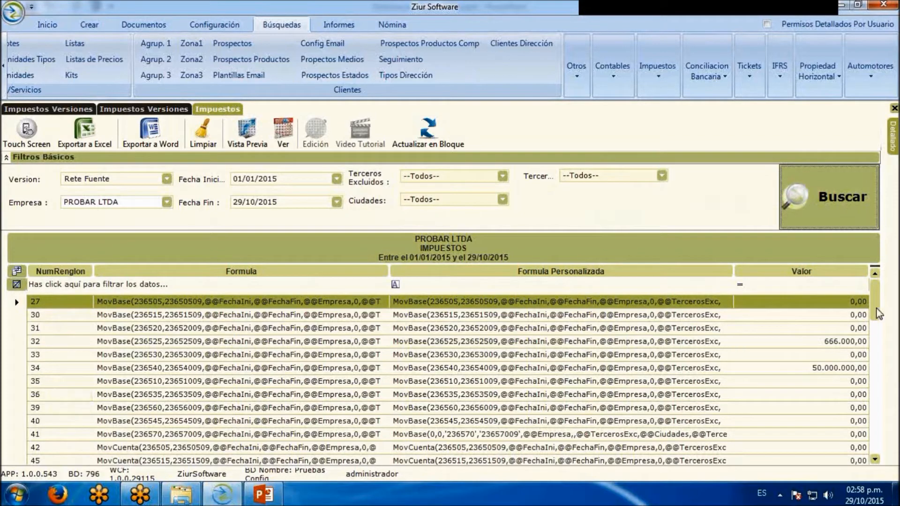
pyautogui.scroll(-1, 882, 314)
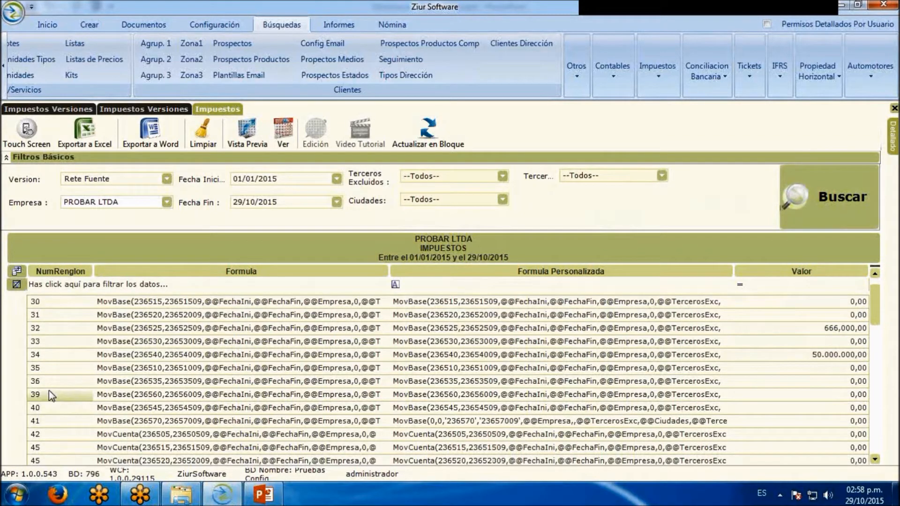
pyautogui.scroll(-4, 38, 377)
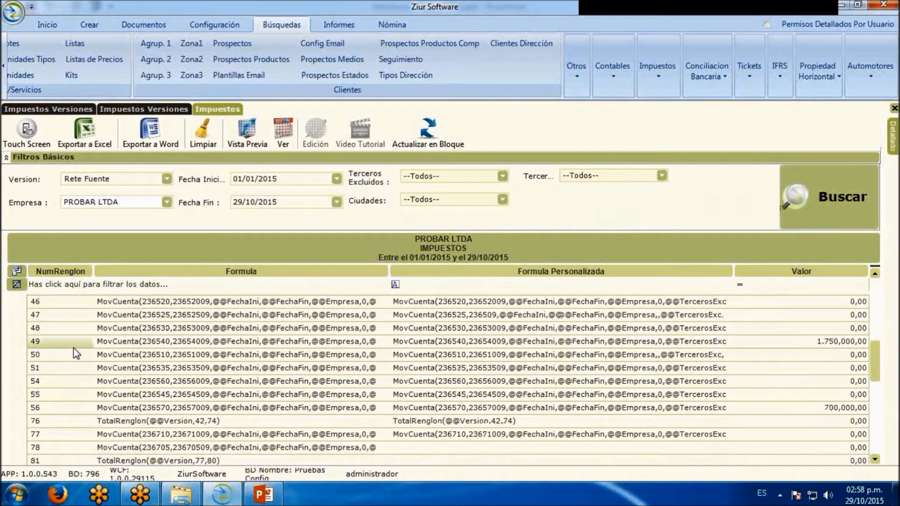
pyautogui.scroll(-2, 70, 349)
pyautogui.scroll(7, 72, 348)
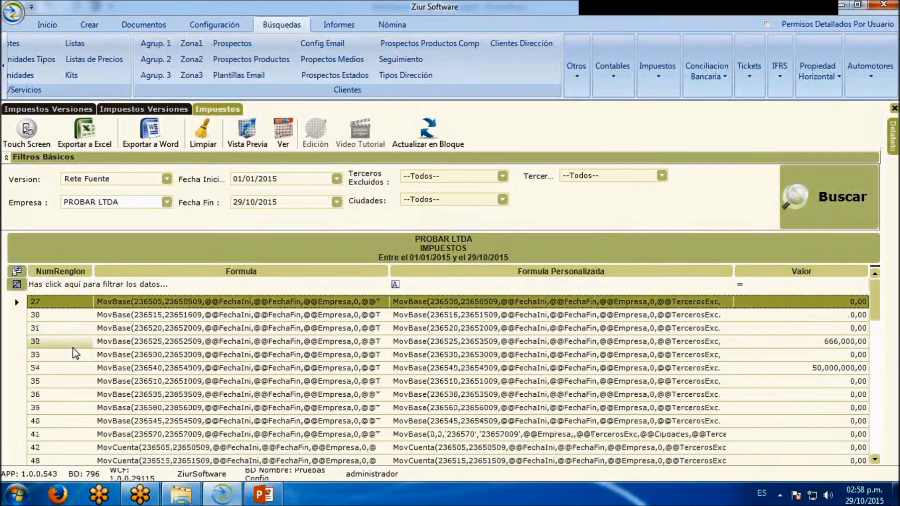
# Change the search to the second Rete Fuente version in the list and run it again
pyautogui.click(167, 182)
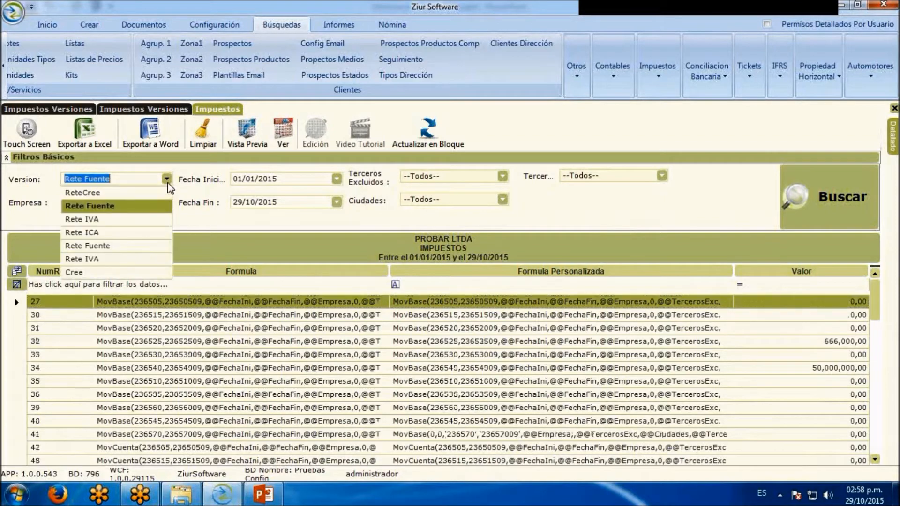
pyautogui.click(136, 246)
pyautogui.click(804, 186)
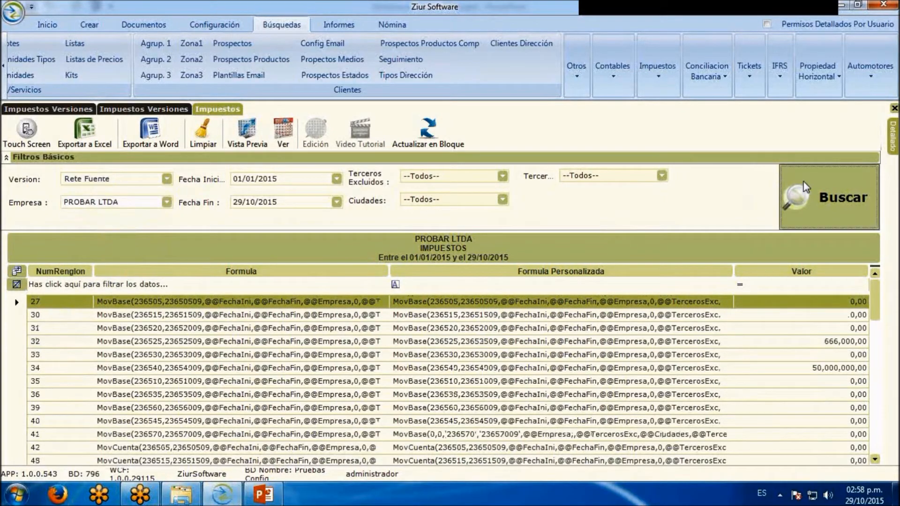
pyautogui.click(82, 341)
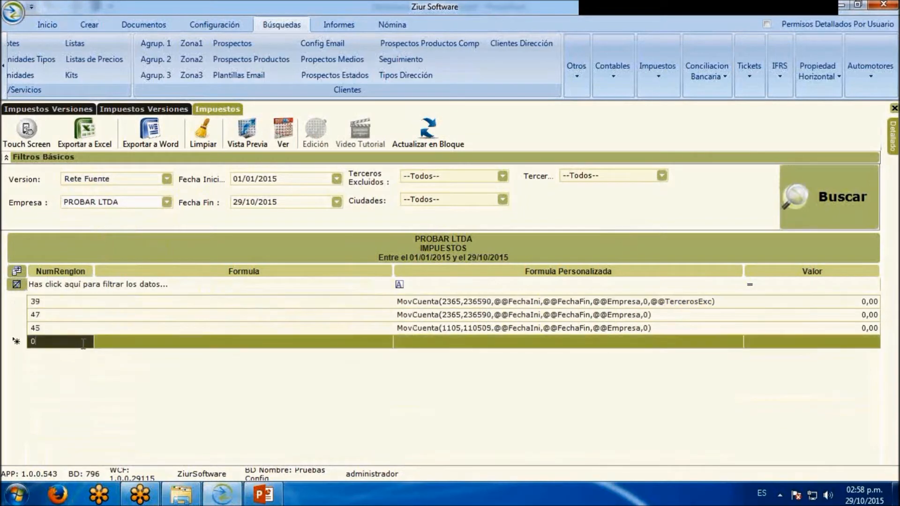
pyautogui.press('BackSpace')
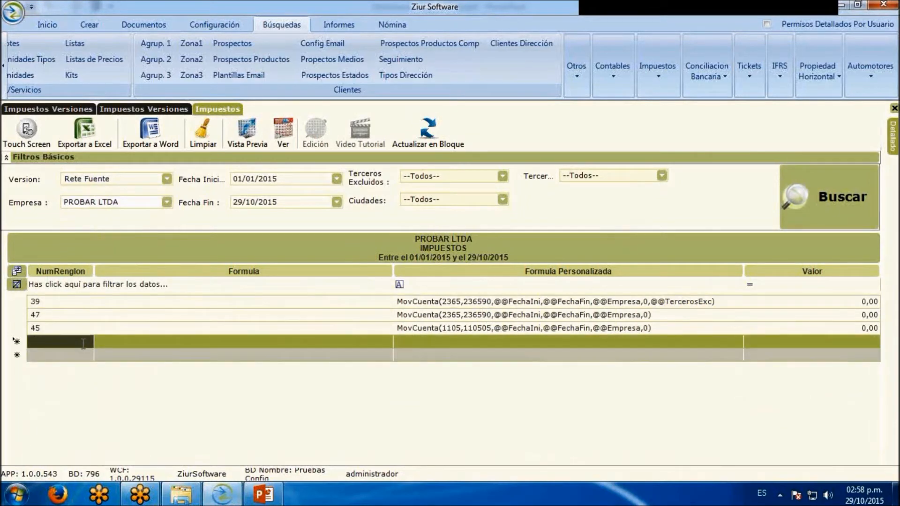
pyautogui.write('47')
pyautogui.press('BackSpace')
pyautogui.press('BackSpace')
pyautogui.write('54')
pyautogui.press('BackSpace')
pyautogui.press('Delete')
# Add a tax line numbered 10 to the Rete Fuente results and delete it again
pyautogui.click(173, 110)
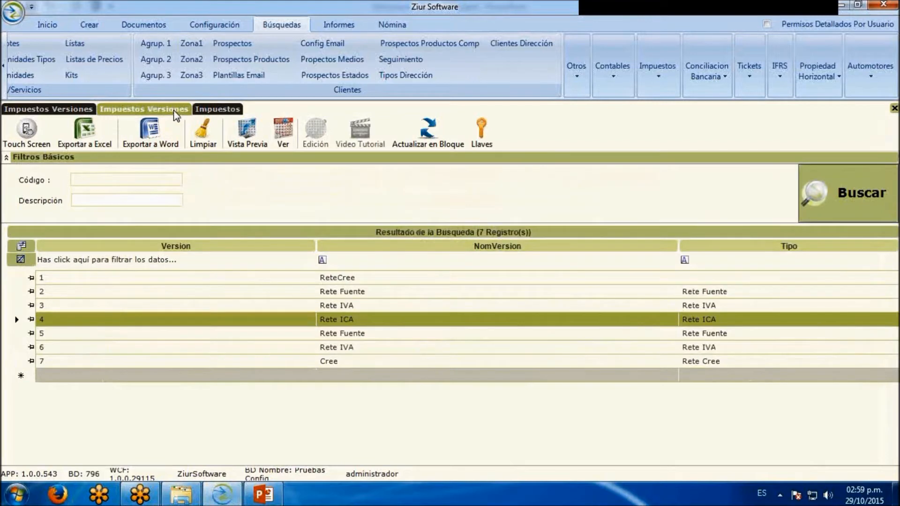
pyautogui.click(236, 111)
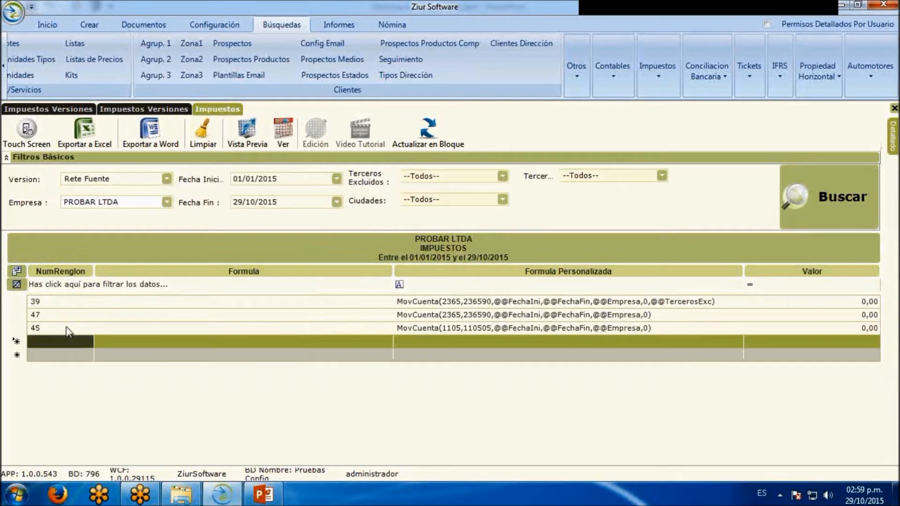
pyautogui.write('10')
pyautogui.click(123, 327)
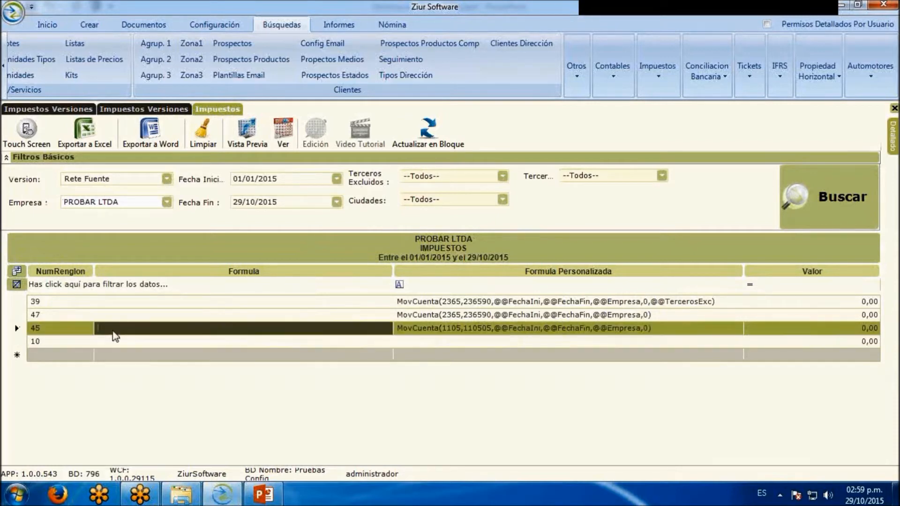
pyautogui.click(24, 345)
pyautogui.press('Delete')
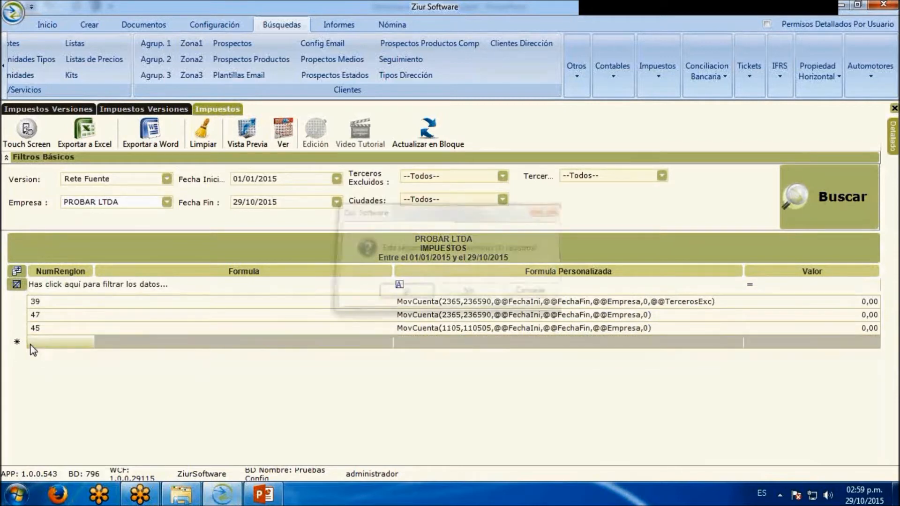
# Run the tax search for the first Rete Fuente version in the list and examine its lines, formulas and values
pyautogui.click(167, 178)
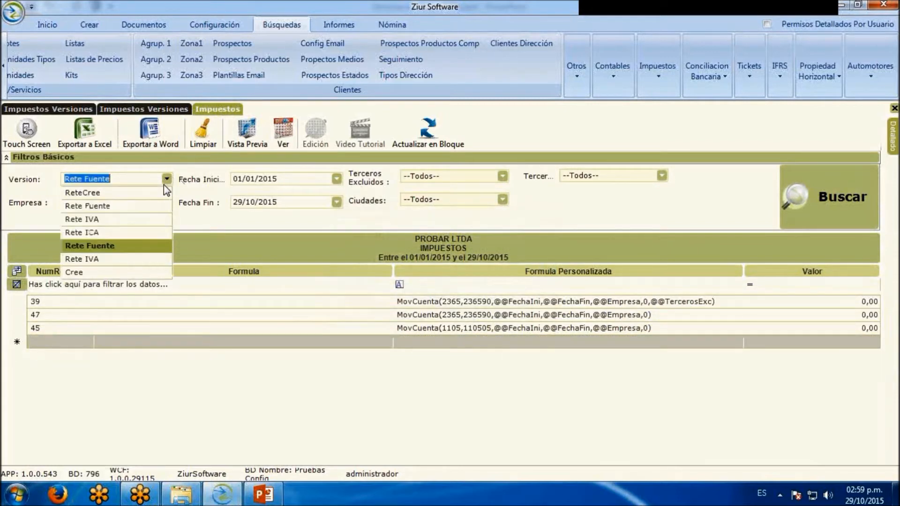
pyautogui.click(87, 203)
pyautogui.click(815, 194)
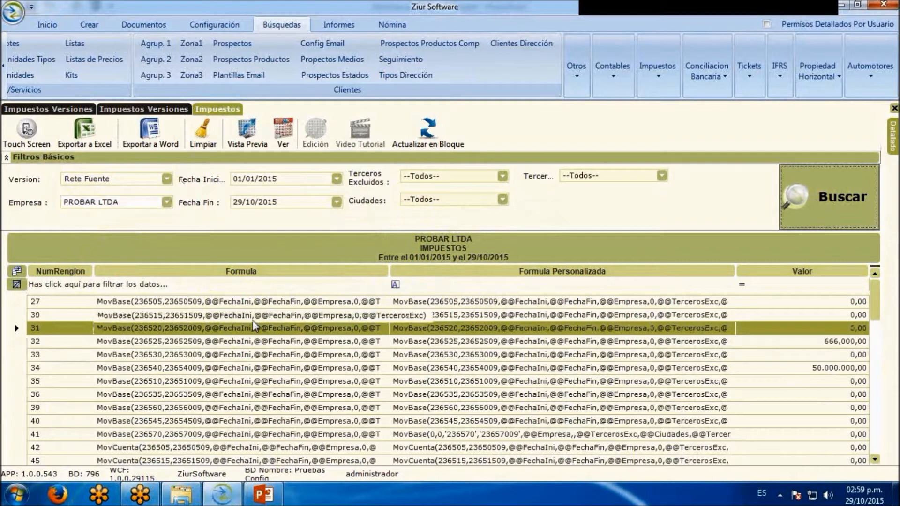
pyautogui.moveTo(878, 299); pyautogui.dragTo(879, 307)
pyautogui.scroll(-4, 749, 358)
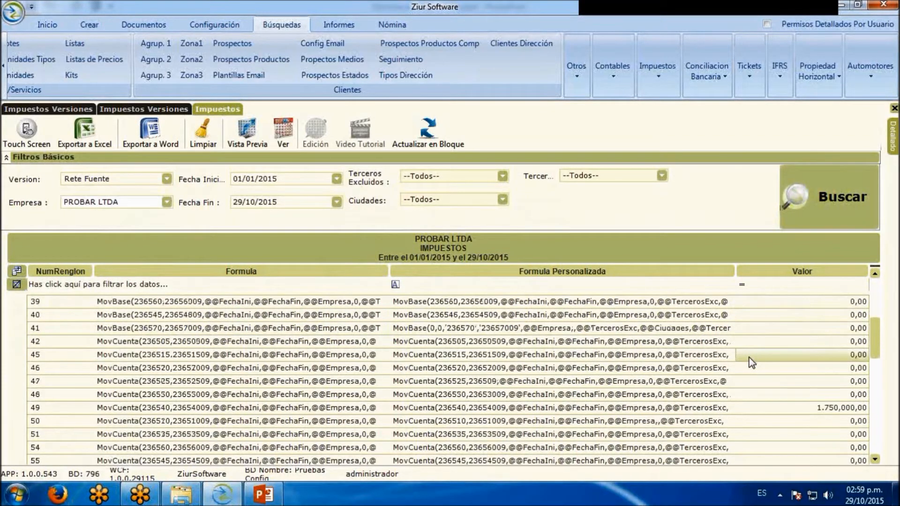
pyautogui.scroll(4, 548, 363)
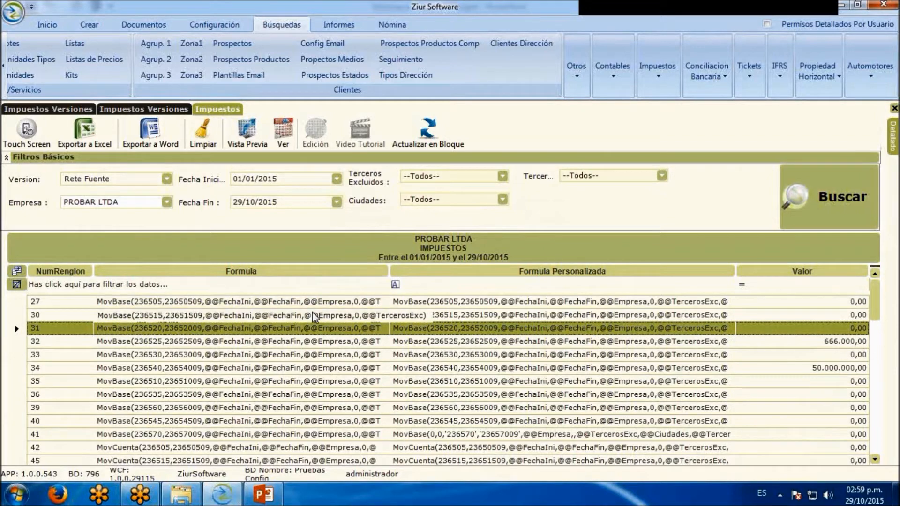
# Open the function editor for line 78's empty custom formula and choose the MovCuenta function
pyautogui.scroll(-6, 446, 335)
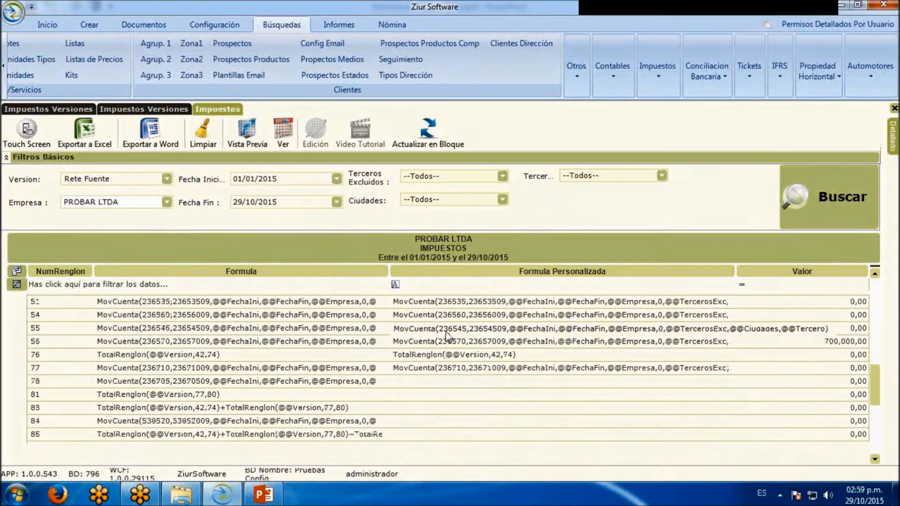
pyautogui.click(17, 382)
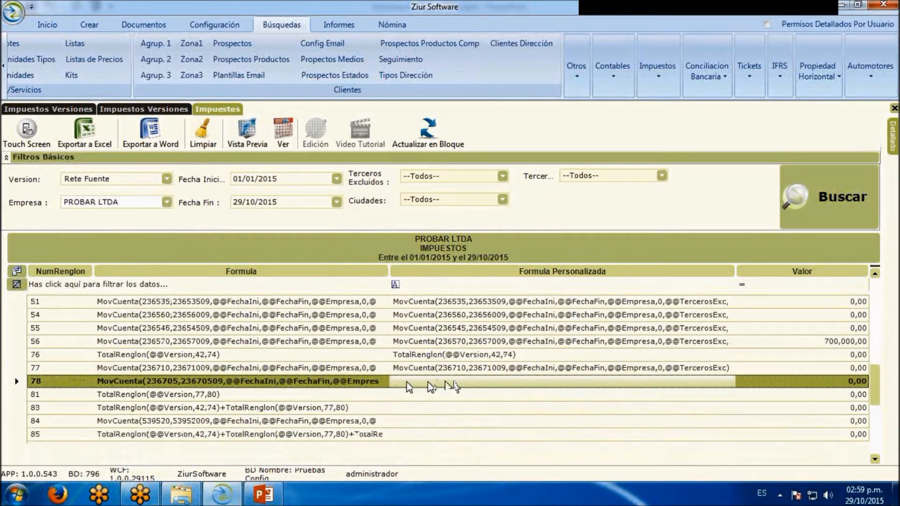
pyautogui.doubleClick(447, 382)
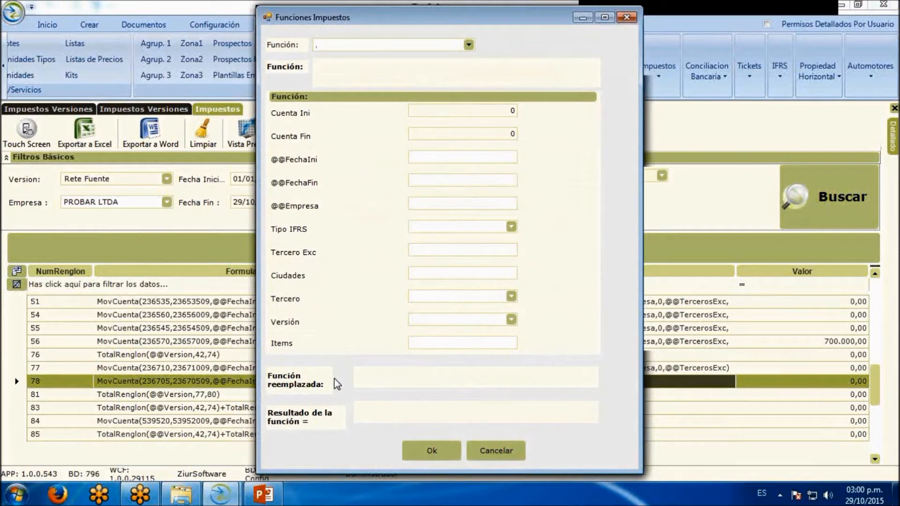
pyautogui.click(469, 45)
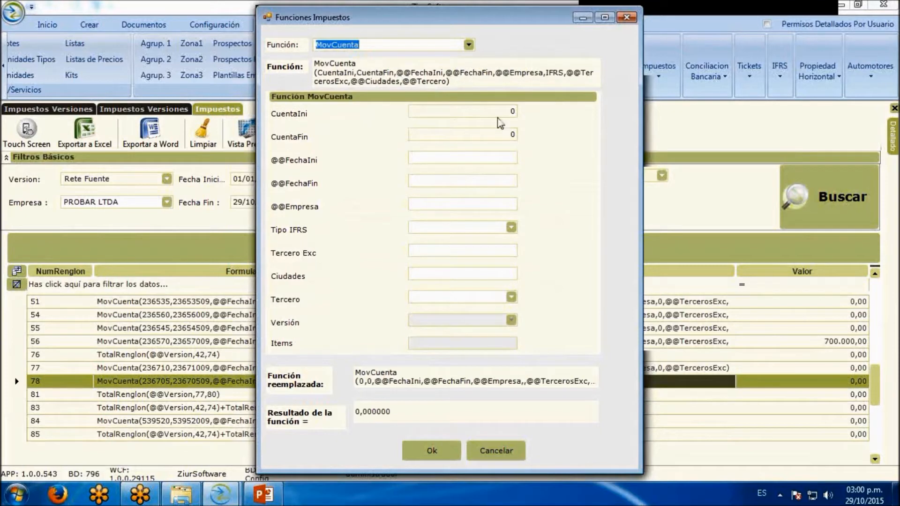
# Set the MovCuenta function's CuentaIni to 236705 and CuentaFin to 23670512
pyautogui.doubleClick(510, 111)
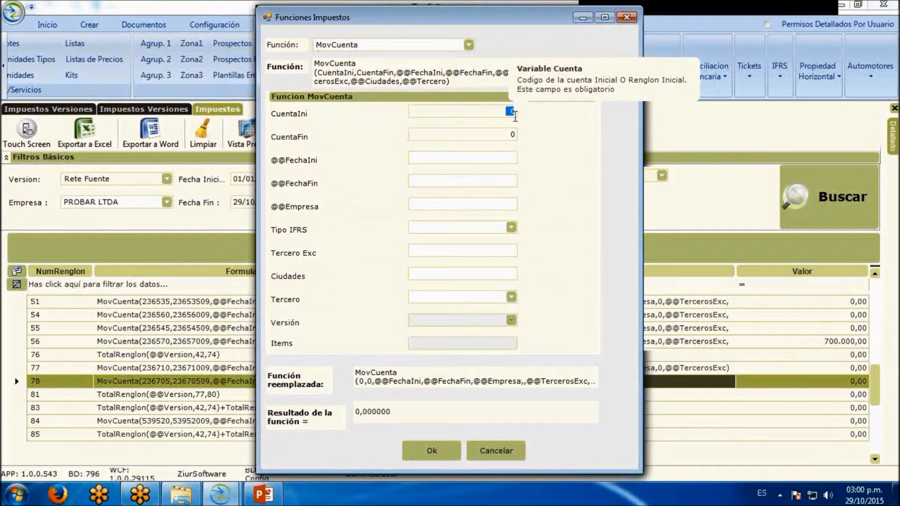
pyautogui.write('236705')
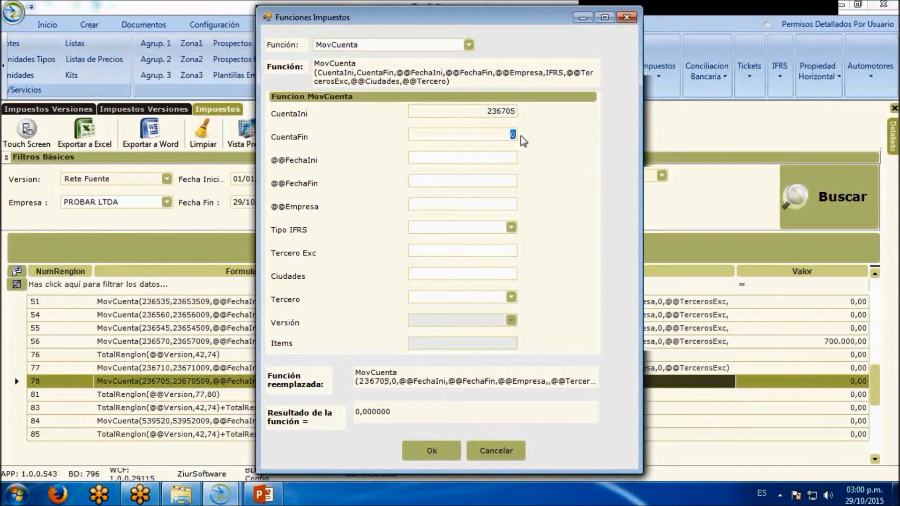
pyautogui.write('23')
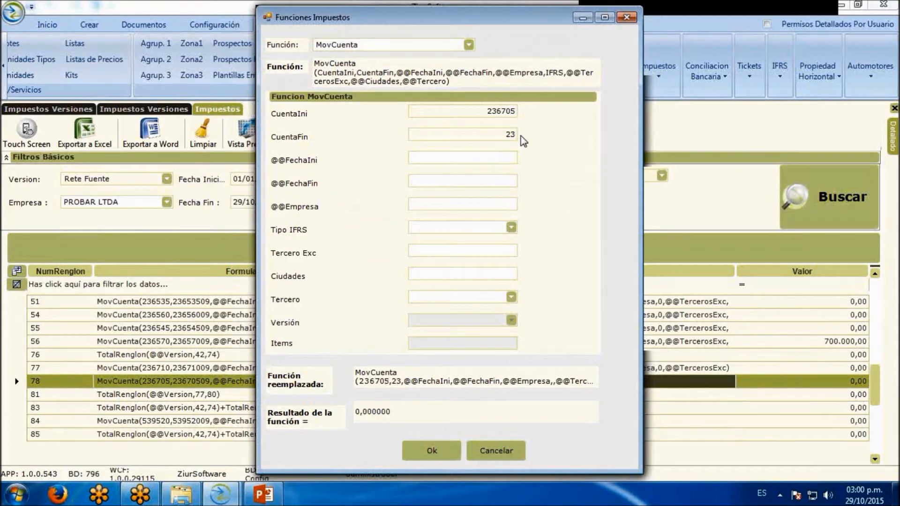
pyautogui.write('6705')
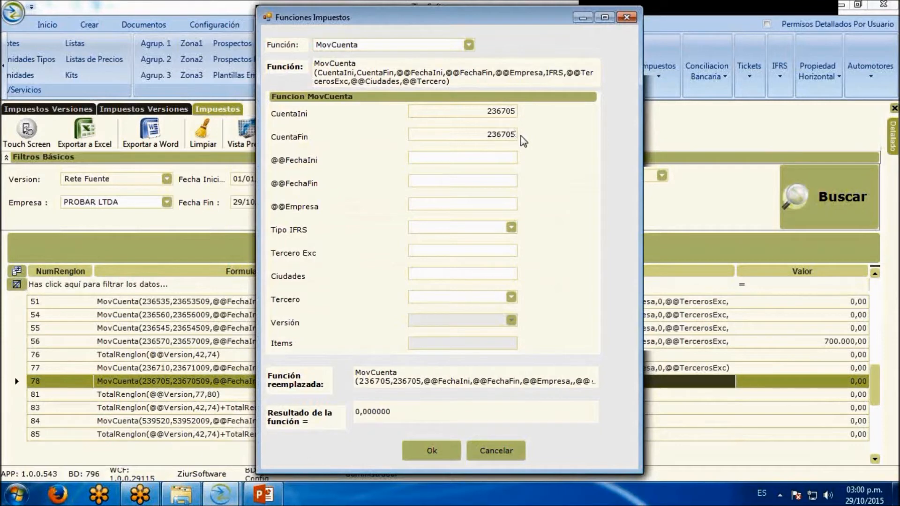
pyautogui.write('12')
# Set the function's Tipo IFRS to LOCAL (GAAP), leaving the date, company and excluded third party fields blank
pyautogui.click(505, 159)
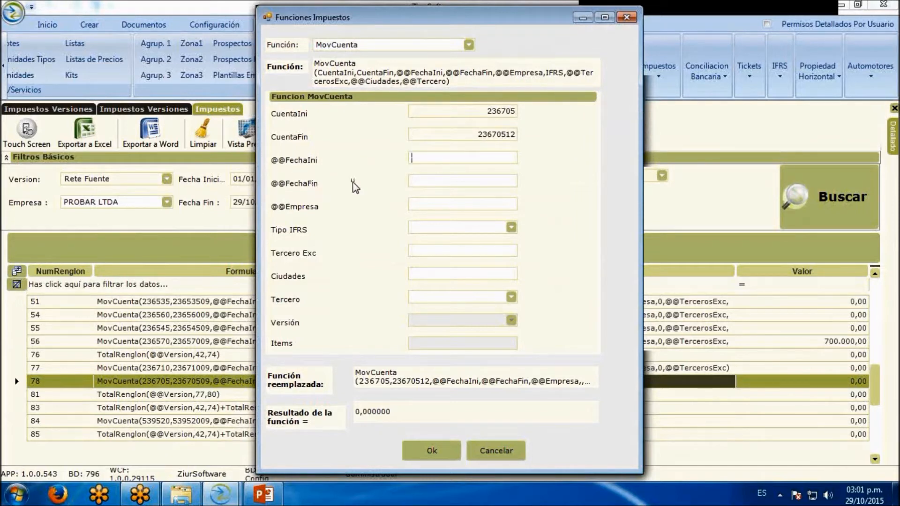
pyautogui.click(511, 227)
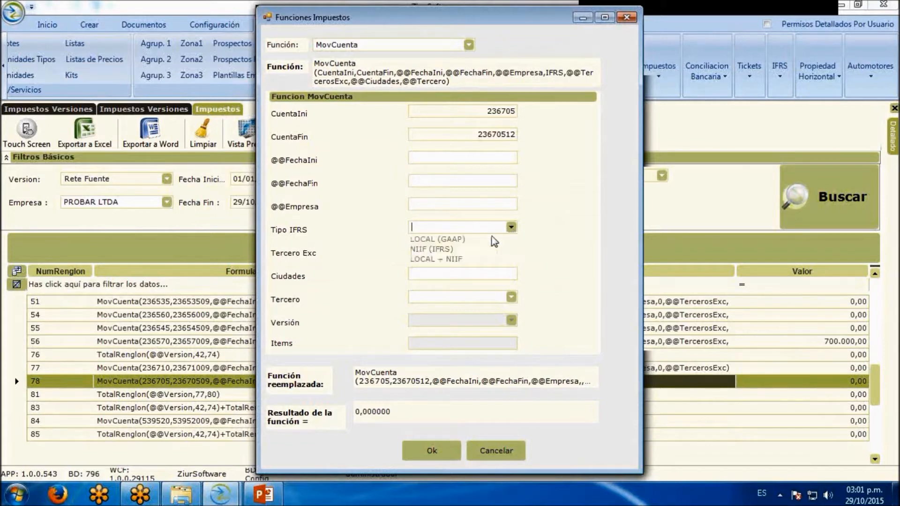
pyautogui.click(468, 241)
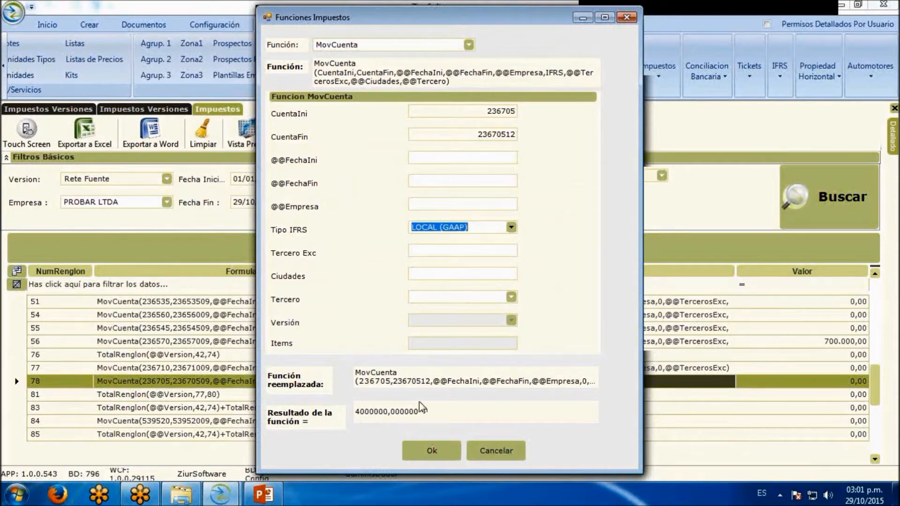
pyautogui.click(420, 249)
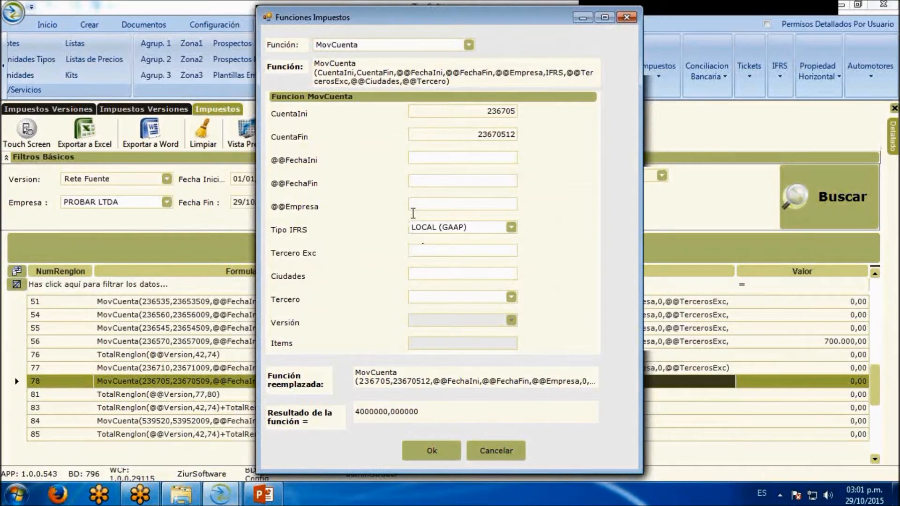
# Accept the MovCuenta function as line 78's custom formula and rerun the tax search
pyautogui.moveTo(471, 17); pyautogui.dragTo(655, 5)
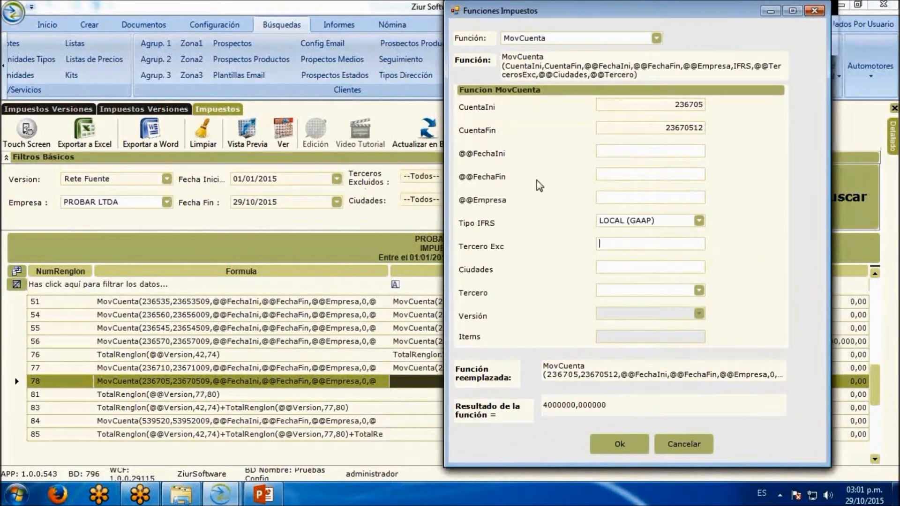
pyautogui.moveTo(579, 9); pyautogui.dragTo(358, 8)
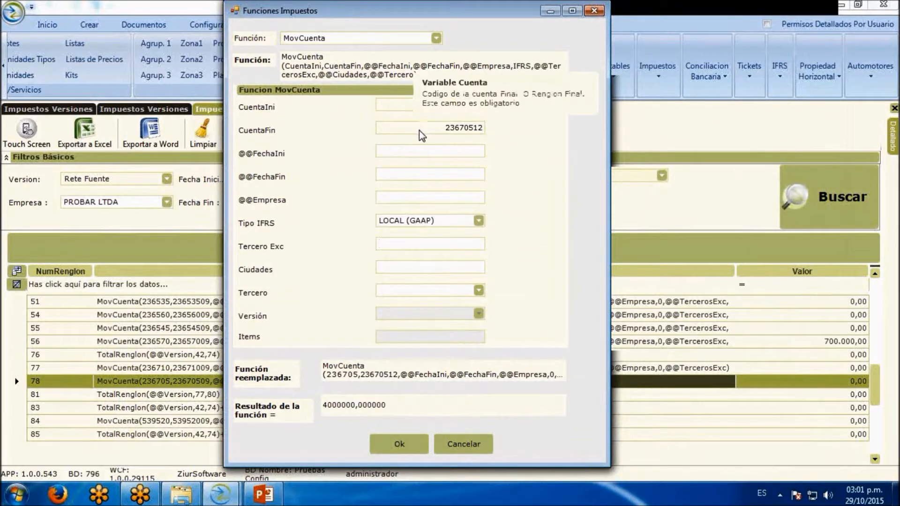
pyautogui.click(478, 220)
pyautogui.click(478, 221)
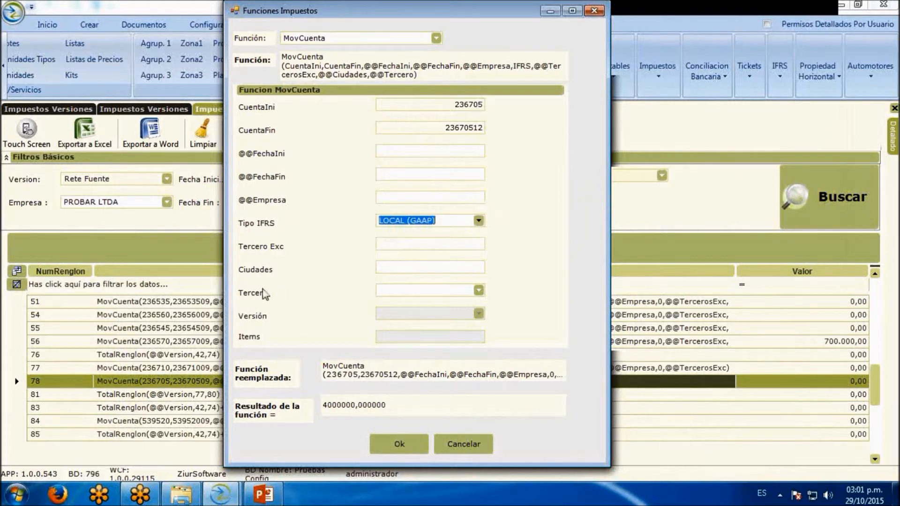
pyautogui.click(400, 444)
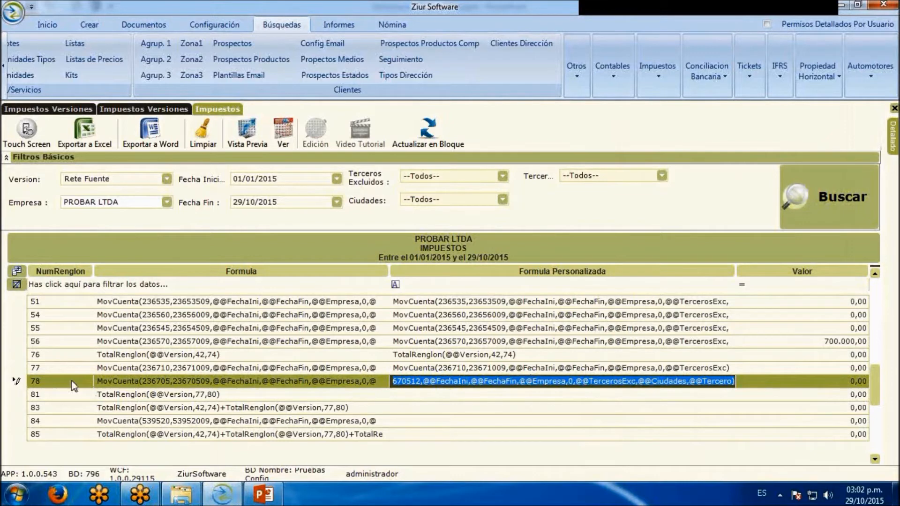
pyautogui.click(818, 187)
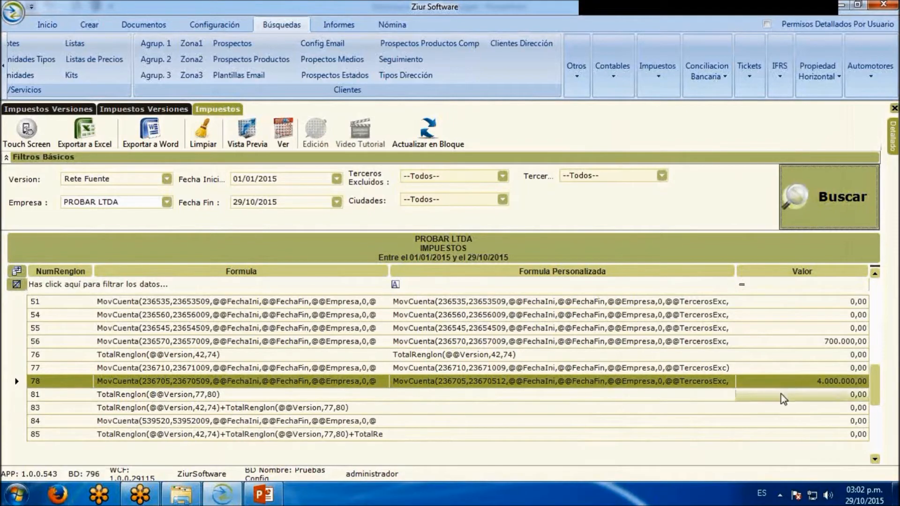
# Reopen line 78's custom formula to review its function settings, then close it without changes
pyautogui.click(647, 382)
pyautogui.doubleClick(600, 381)
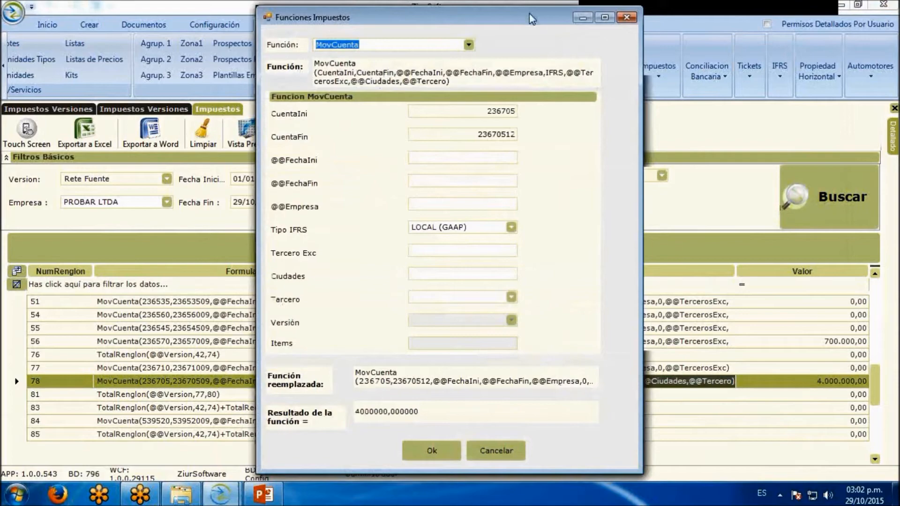
pyautogui.moveTo(537, 18); pyautogui.dragTo(468, 19)
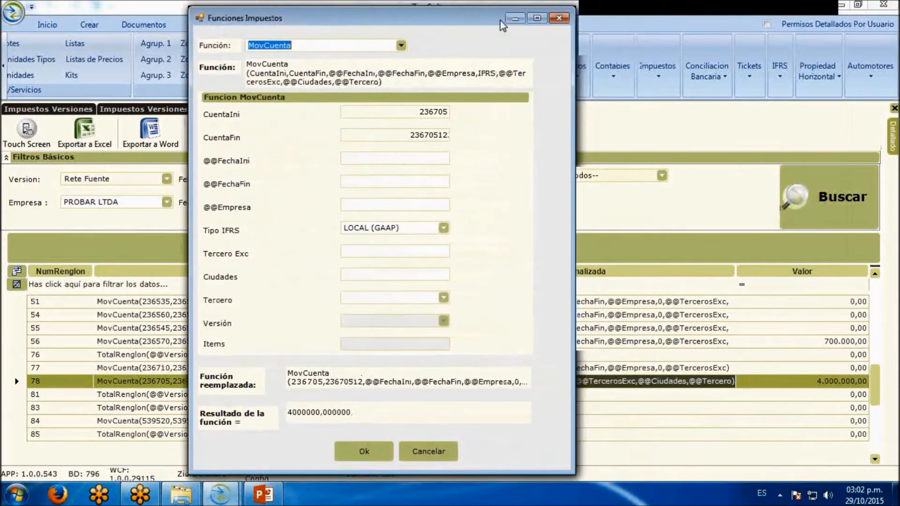
pyautogui.click(561, 18)
pyautogui.click(590, 392)
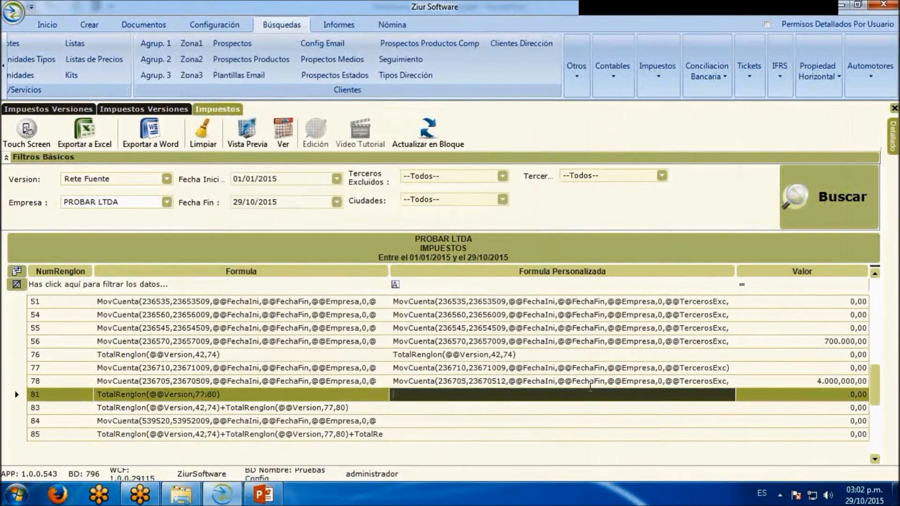
pyautogui.click(784, 200)
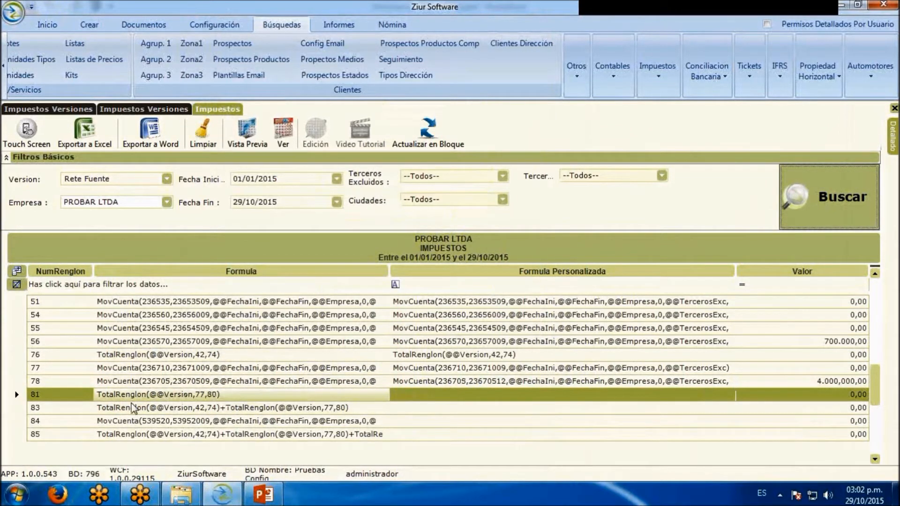
pyautogui.moveTo(224, 394); pyautogui.dragTo(92, 404)
pyautogui.hotkey('ctrl', 'c')
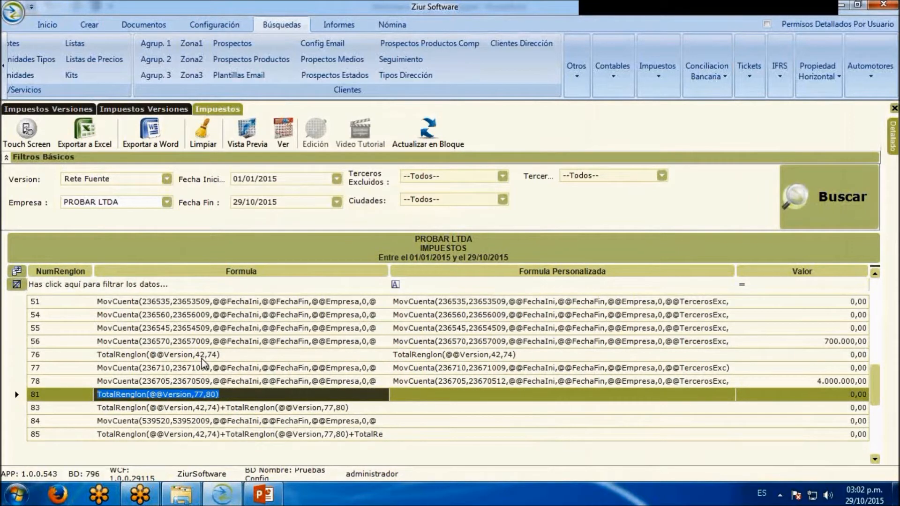
pyautogui.click(499, 399)
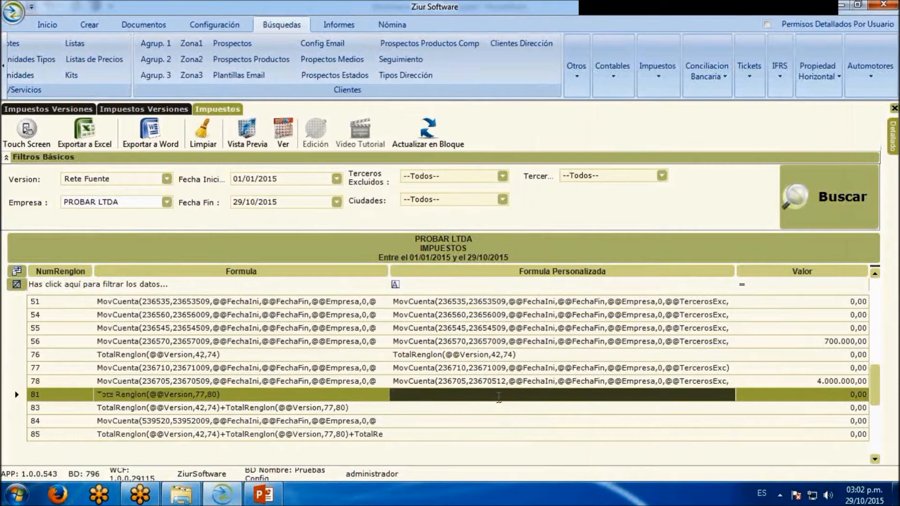
pyautogui.hotkey('ctrl', 'v')
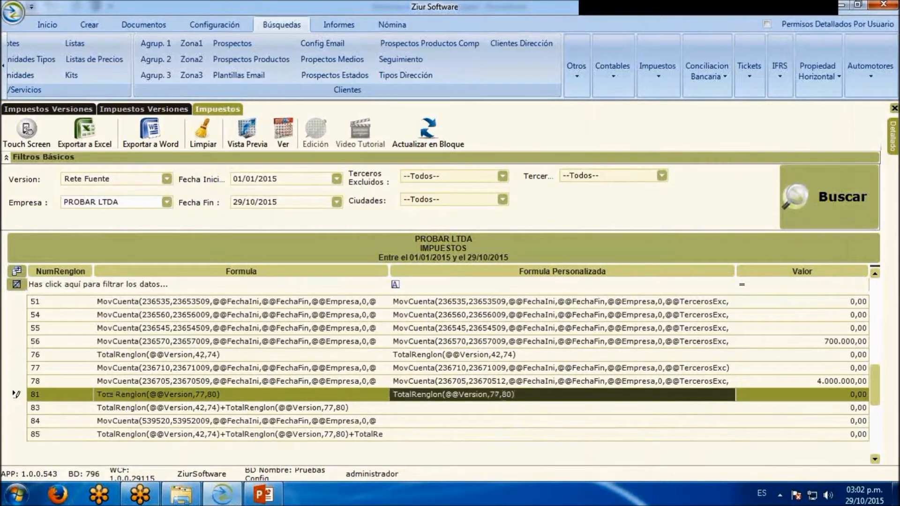
pyautogui.click(802, 224)
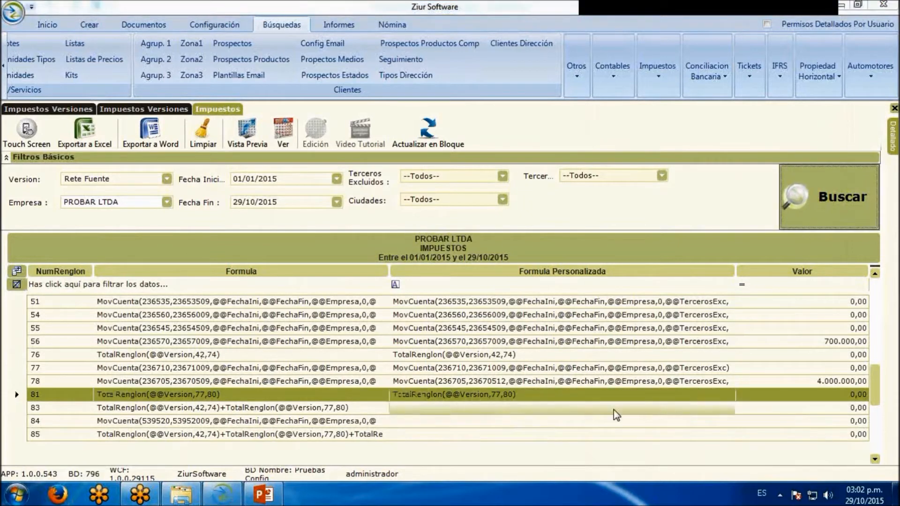
pyautogui.doubleClick(597, 398)
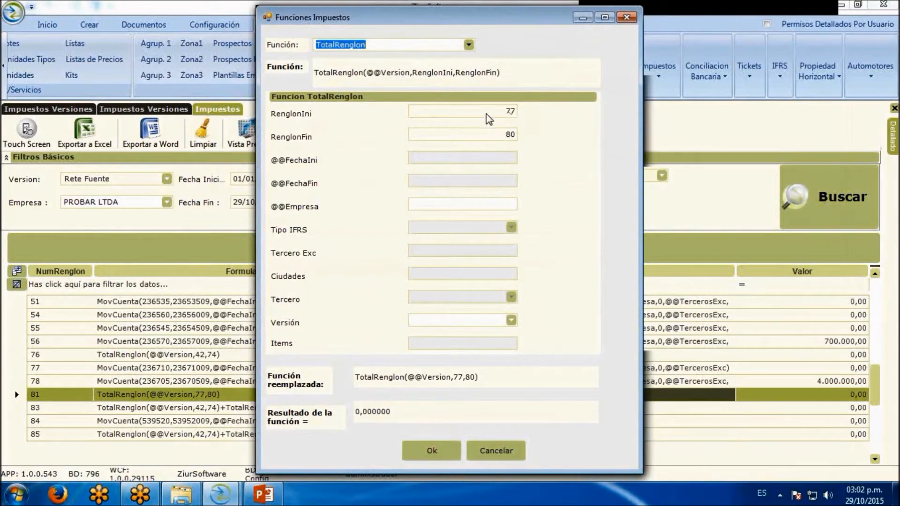
pyautogui.click(425, 450)
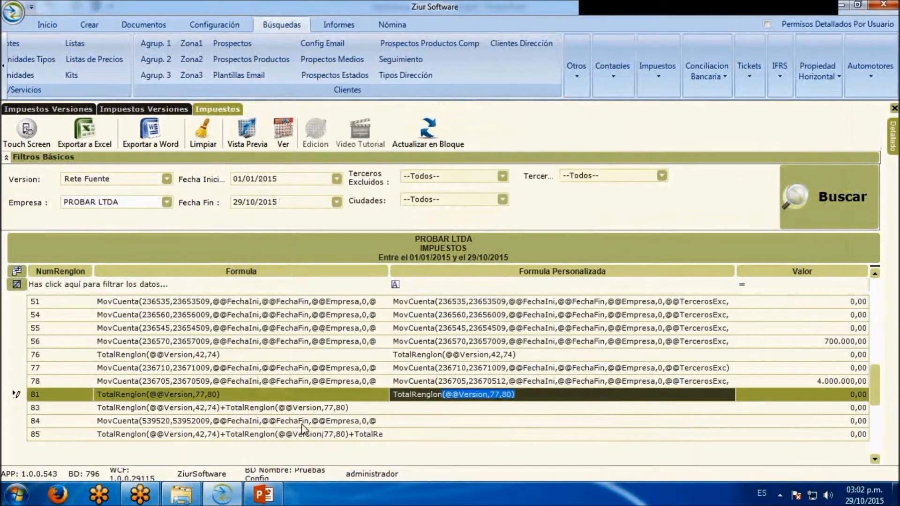
# Rerun the Rete Fuente tax search to recalculate the lines with line 81's custom formula
pyautogui.click(859, 179)
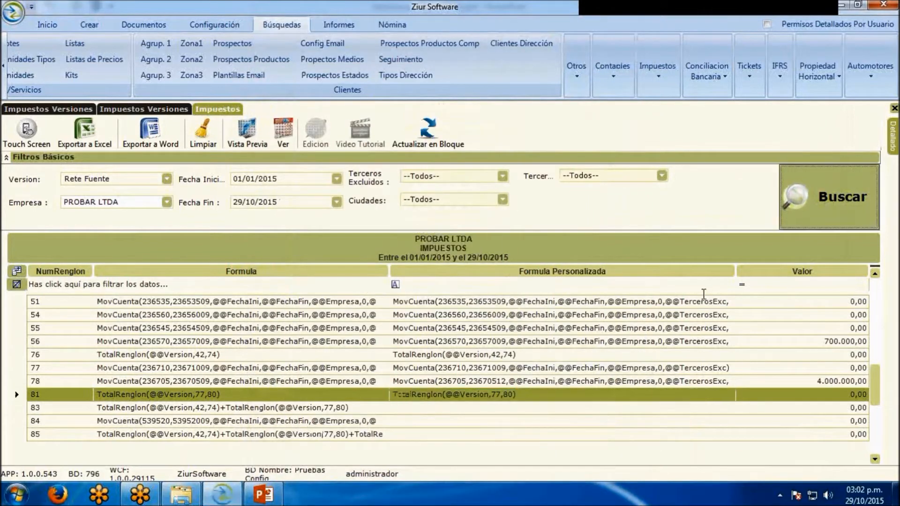
pyautogui.click(441, 396)
pyautogui.moveTo(874, 385); pyautogui.dragTo(877, 304)
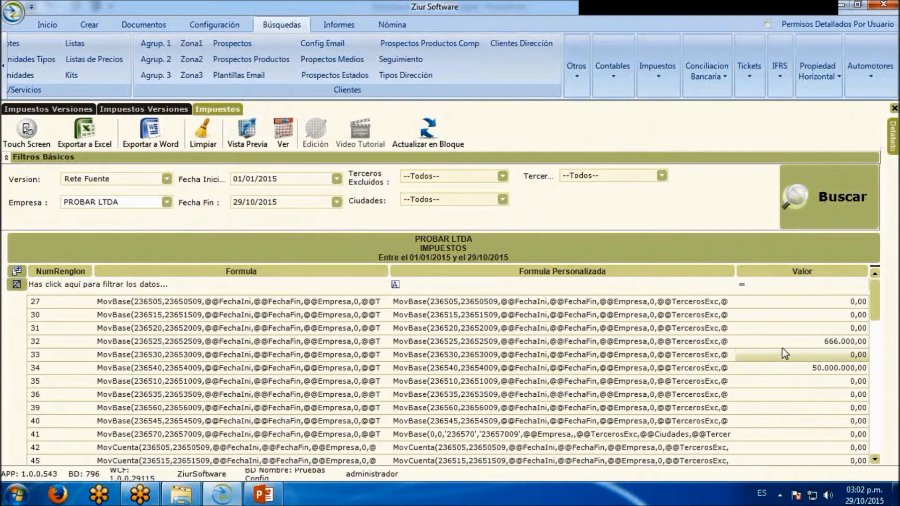
# Select line 32 in the tax results and show the detail of the documents behind its value
pyautogui.click(22, 340)
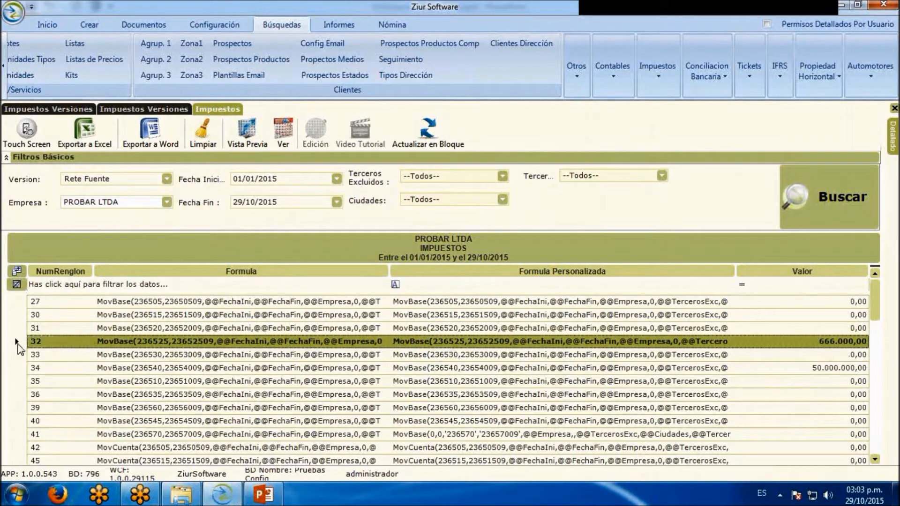
pyautogui.hotkey('shift', 'Up')
pyautogui.hotkey('shift', 'Up')
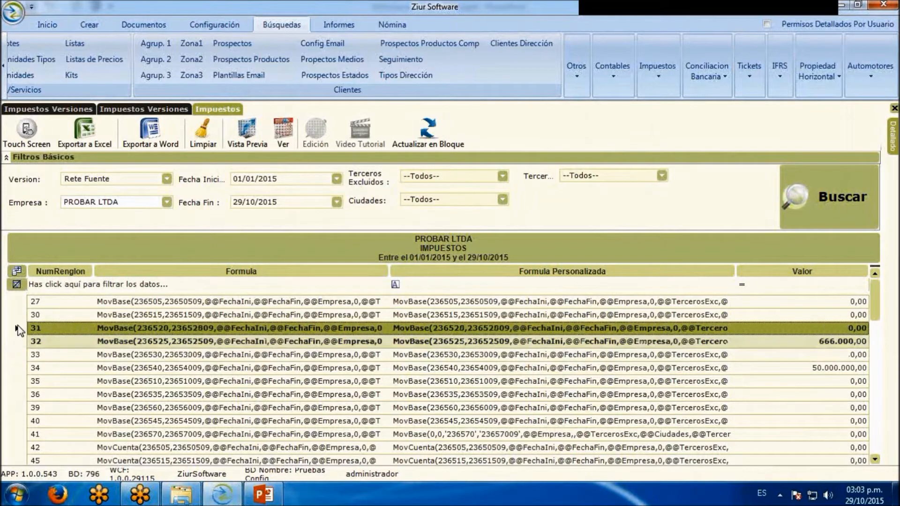
pyautogui.click(19, 342)
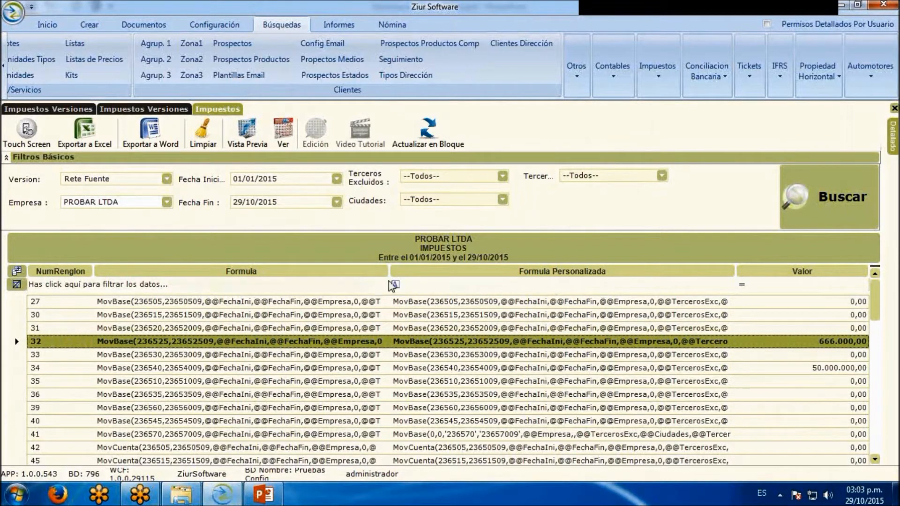
pyautogui.moveTo(892, 136)
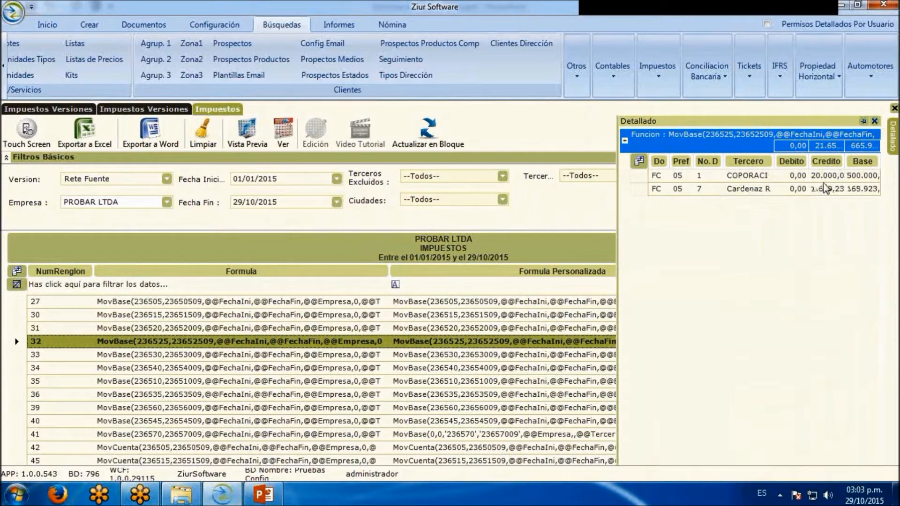
# Open a maximized print preview of line 32's document detail, review it, and close the preview
pyautogui.rightClick(723, 177)
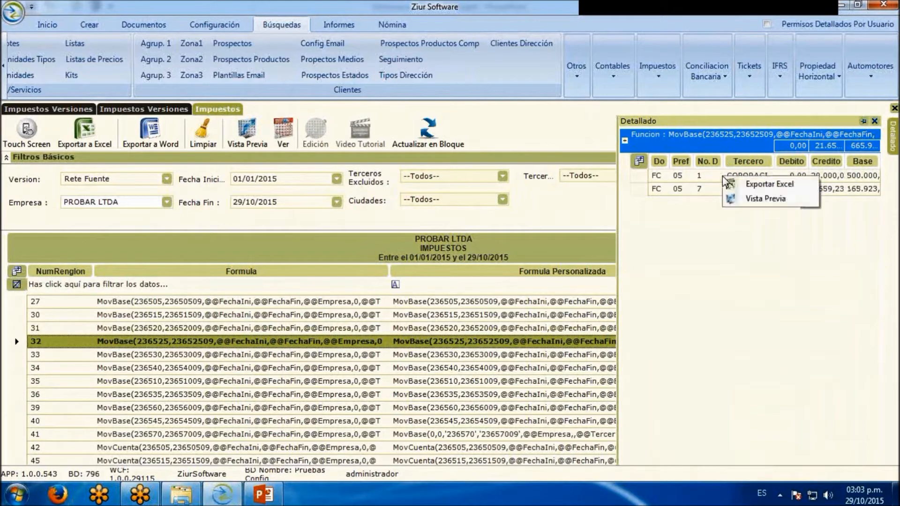
pyautogui.click(766, 199)
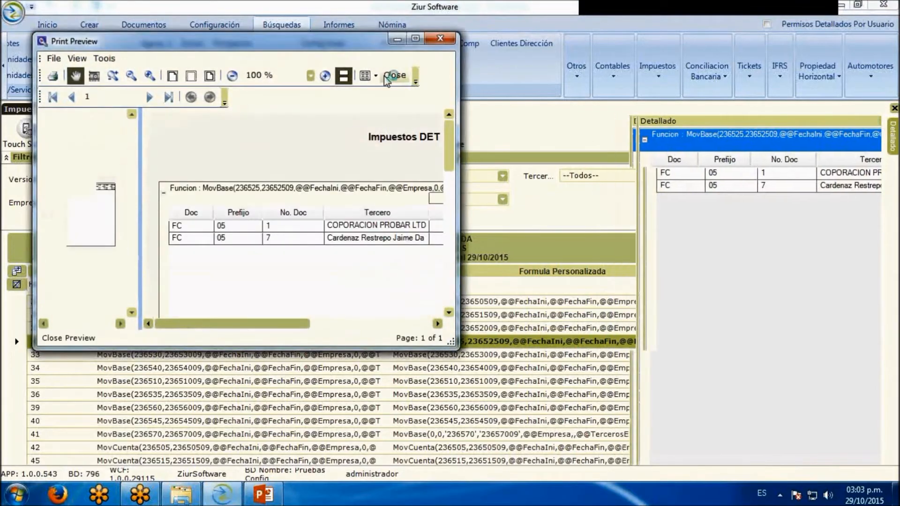
pyautogui.click(415, 40)
pyautogui.scroll(-4, 483, 177)
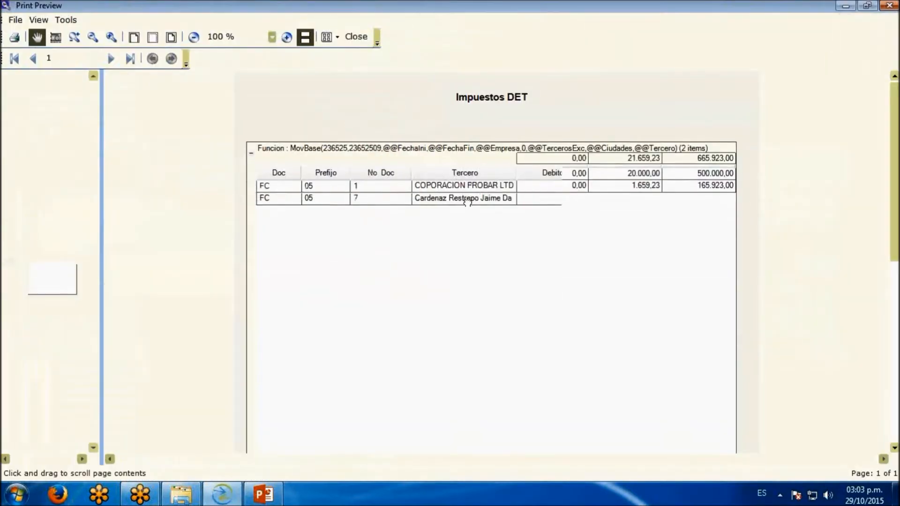
pyautogui.scroll(4, 460, 167)
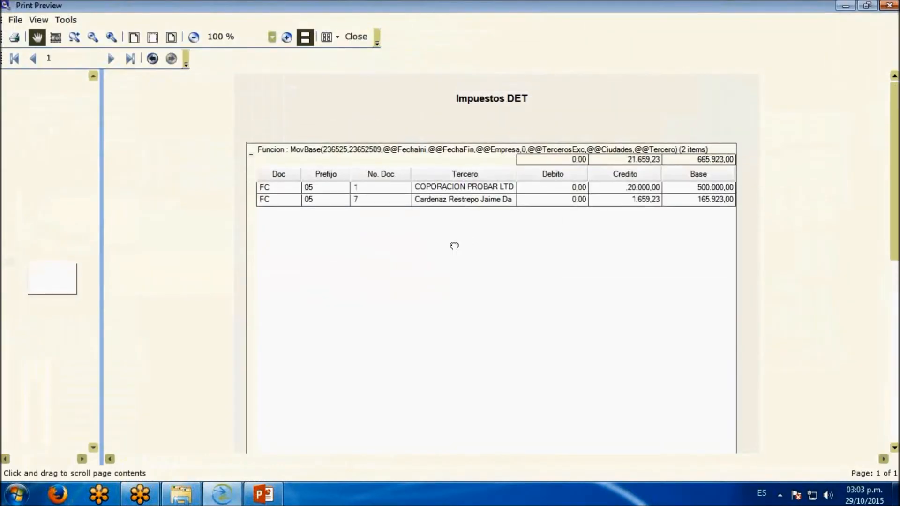
pyautogui.moveTo(442, 240); pyautogui.dragTo(476, 262)
pyautogui.click(363, 38)
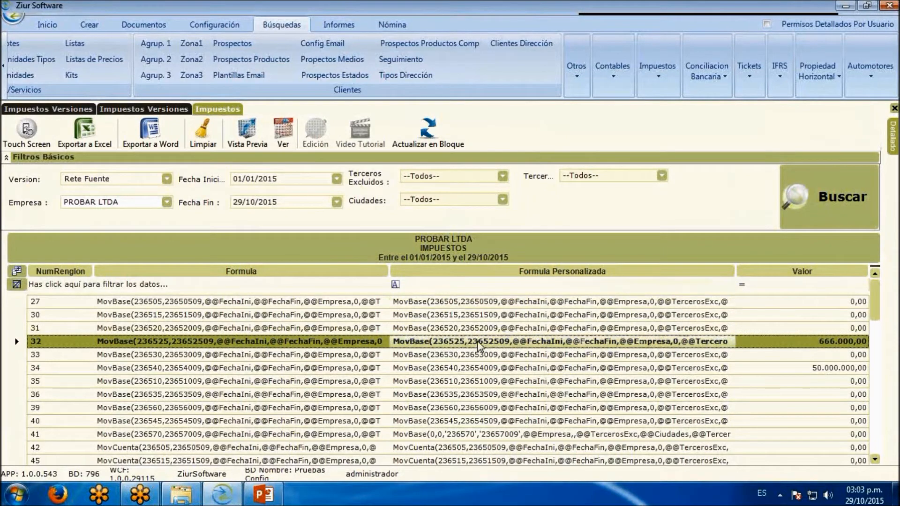
# Search the taxes of PROBAR LTDA with each of the two Rete IVA versions, ending on the first one
pyautogui.click(167, 179)
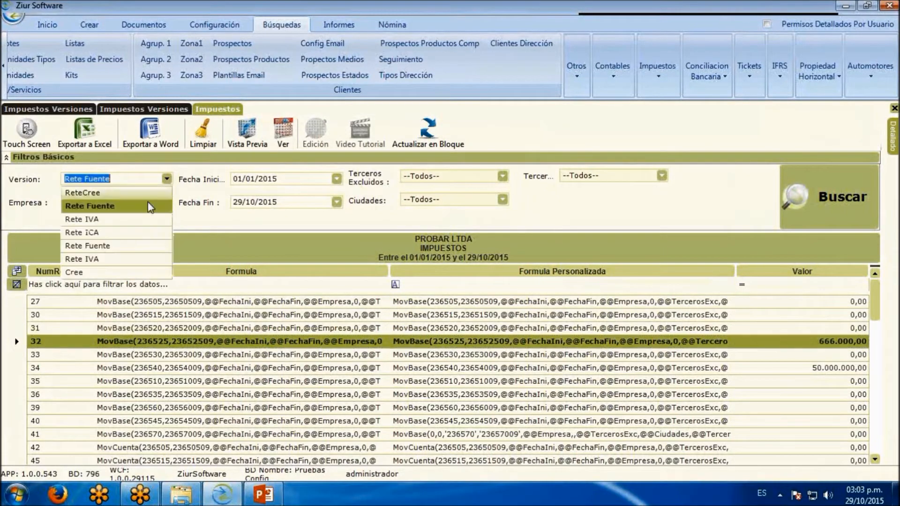
pyautogui.click(141, 219)
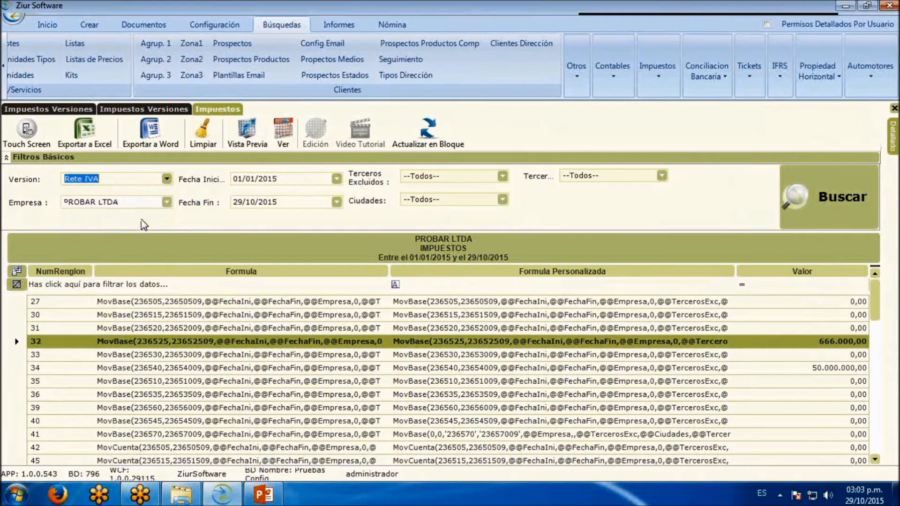
pyautogui.click(856, 184)
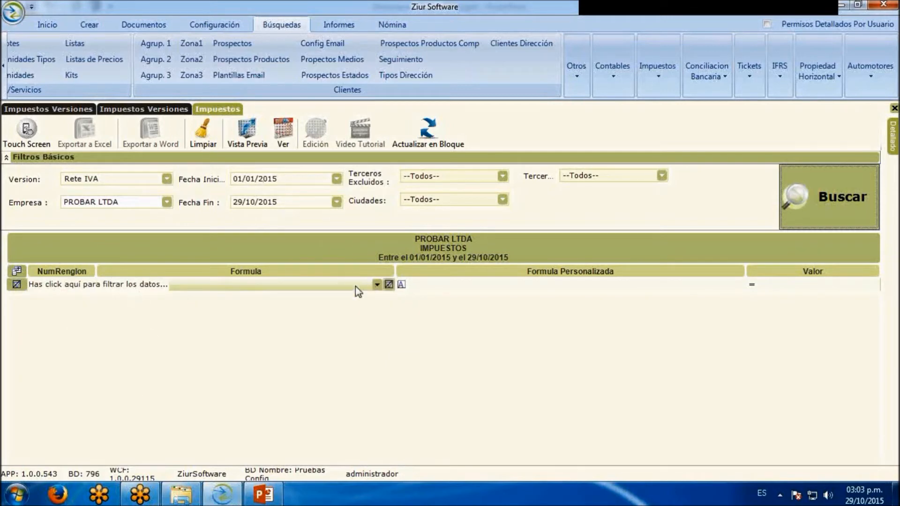
pyautogui.click(167, 179)
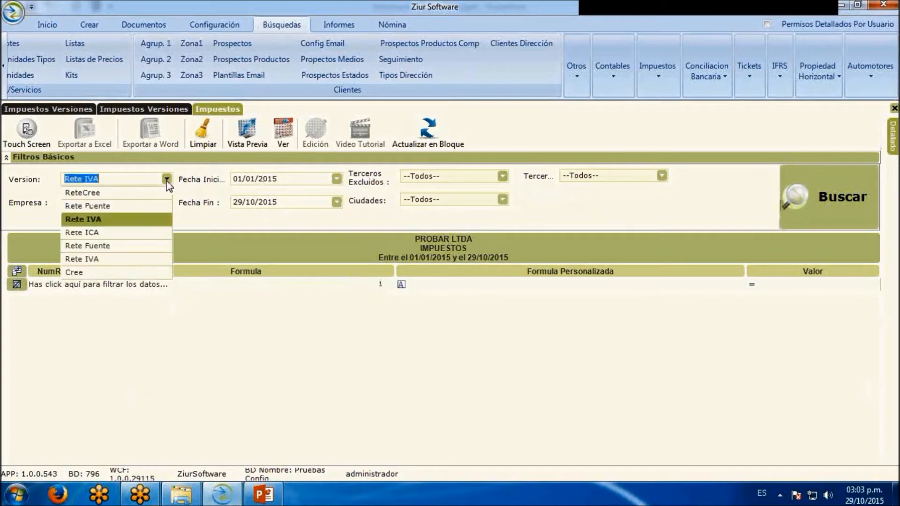
pyautogui.click(787, 171)
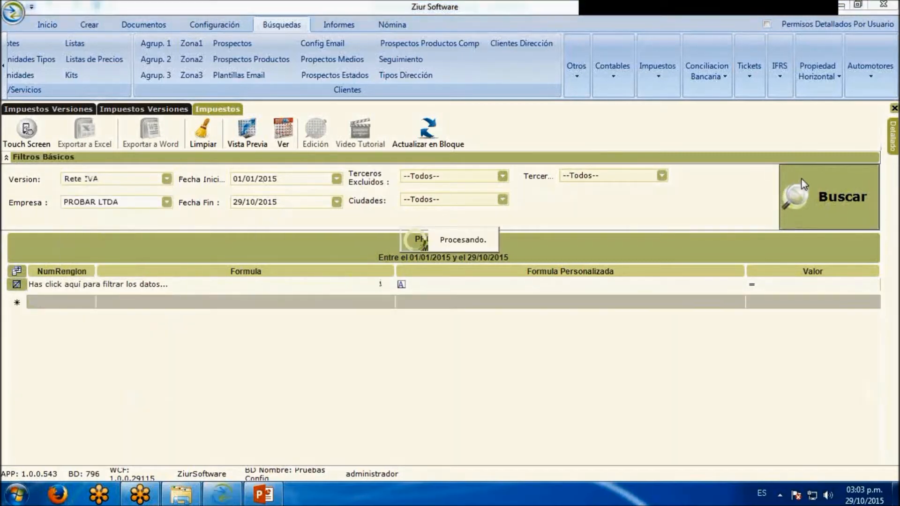
pyautogui.click(166, 179)
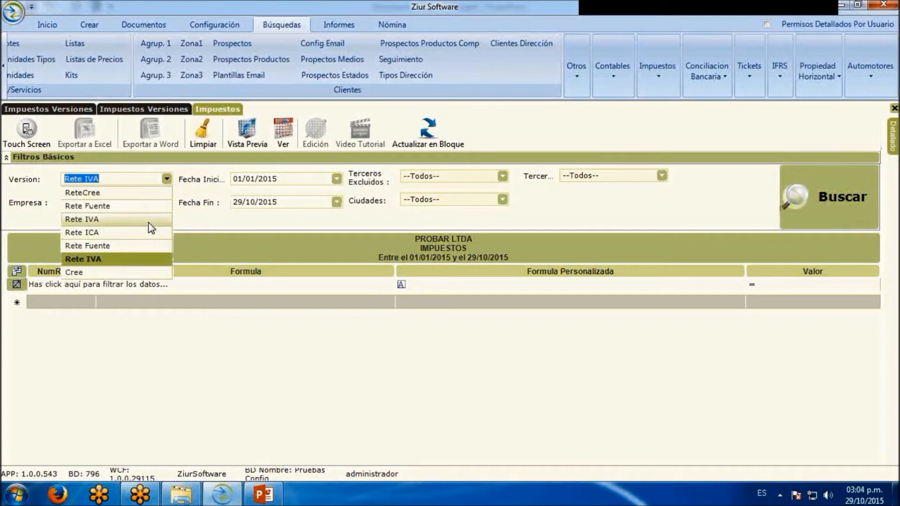
pyautogui.click(84, 219)
pyautogui.click(825, 197)
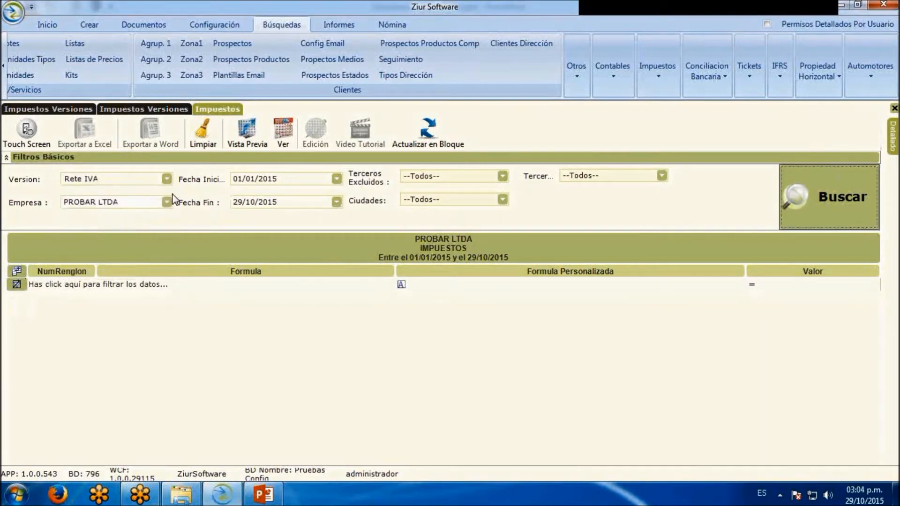
# Set the tax version back to the first Rete Fuente entry and search again
pyautogui.click(167, 178)
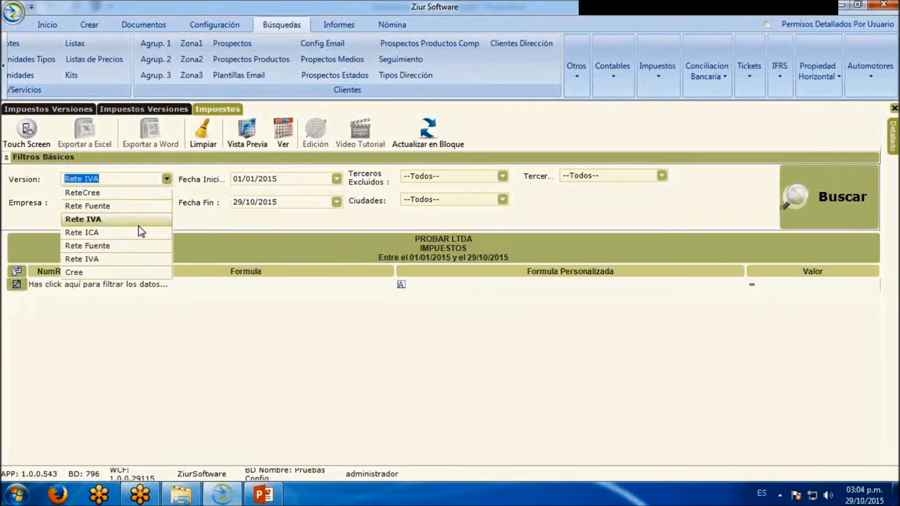
pyautogui.click(138, 206)
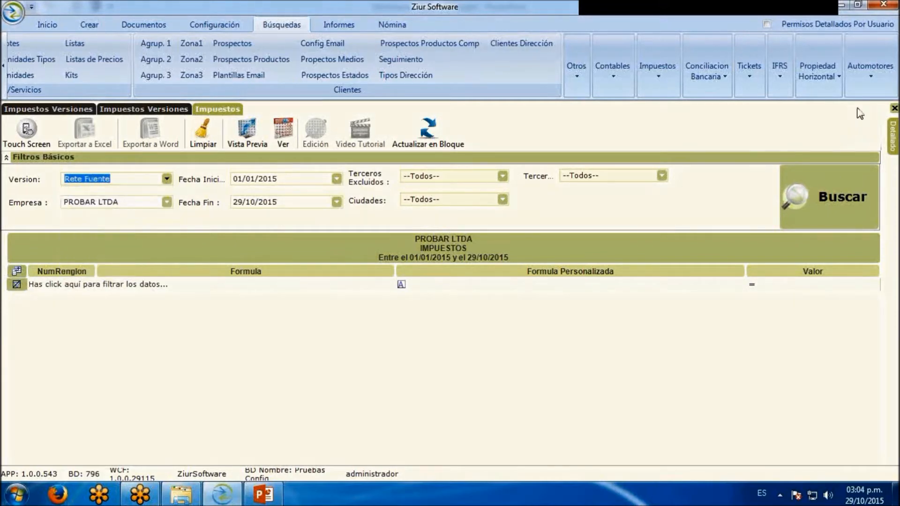
pyautogui.click(837, 171)
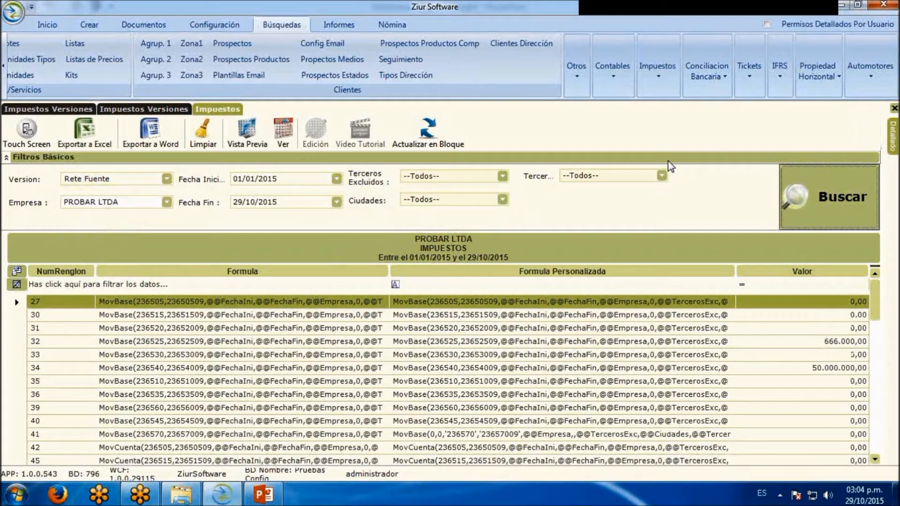
# Open the Libro Auxiliar report and set its starting account to 2365, the withholding tax account
pyautogui.click(338, 25)
pyautogui.click(31, 43)
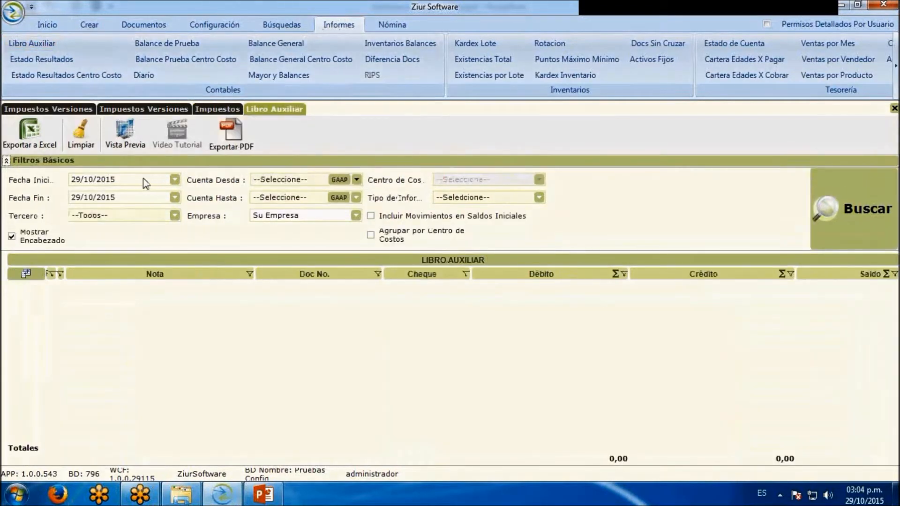
pyautogui.click(359, 179)
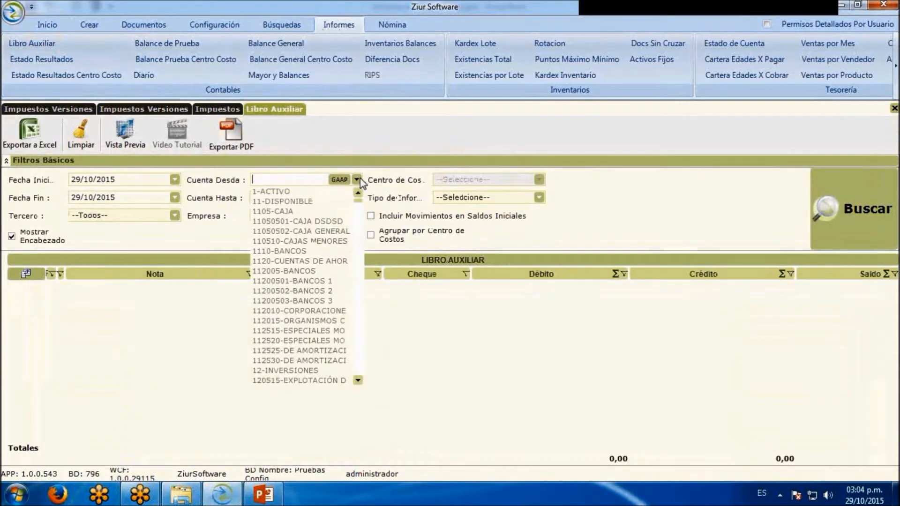
pyautogui.write('2365')
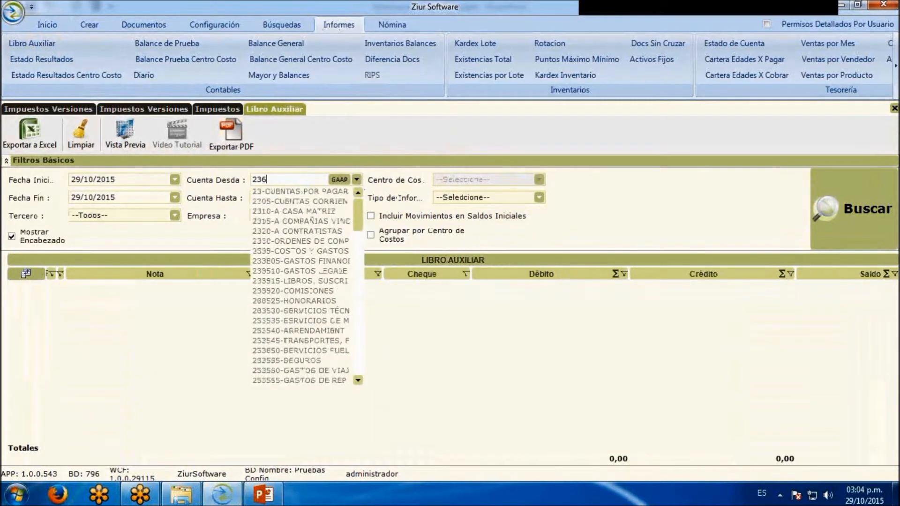
pyautogui.press('Return')
# Set the report's ending account to 236575-AUTORRETENCIONES
pyautogui.click(356, 198)
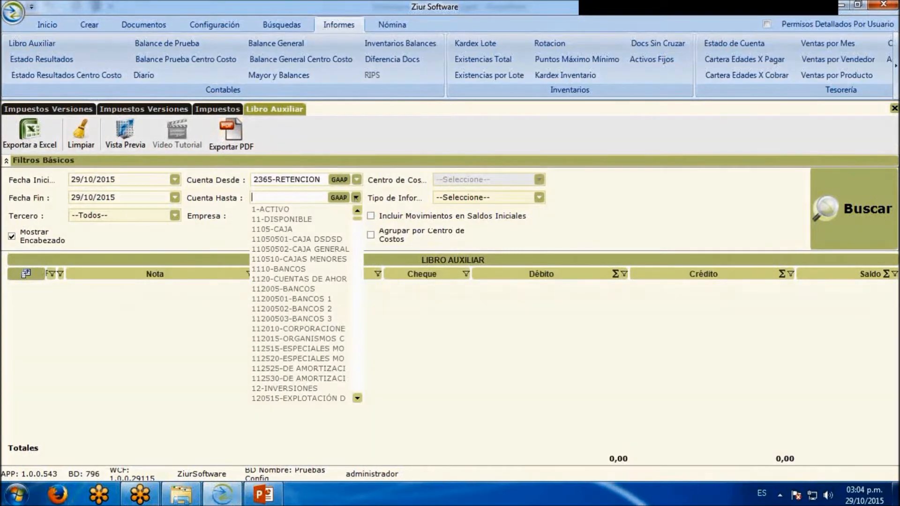
pyautogui.write('2365')
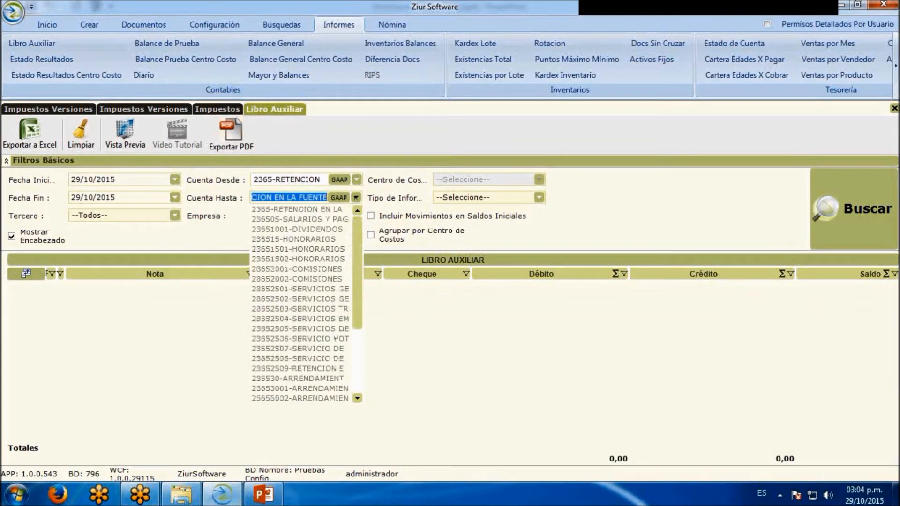
pyautogui.moveTo(361, 298); pyautogui.dragTo(361, 364)
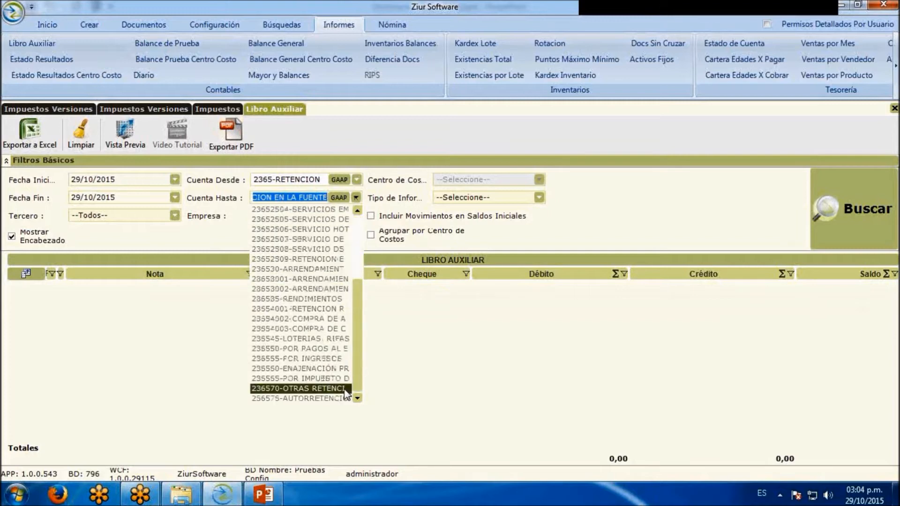
pyautogui.click(333, 398)
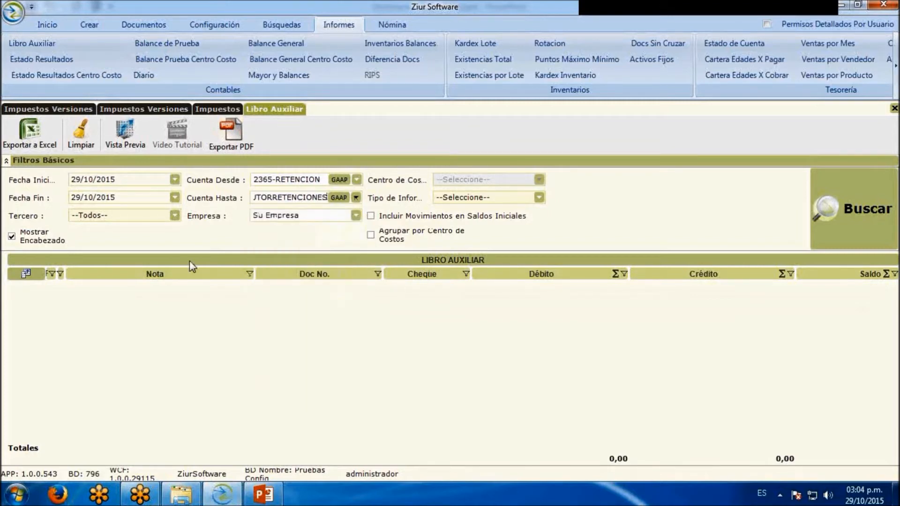
# Set the Libro Auxiliar start date to 01/01/2015
pyautogui.moveTo(121, 179); pyautogui.dragTo(30, 179)
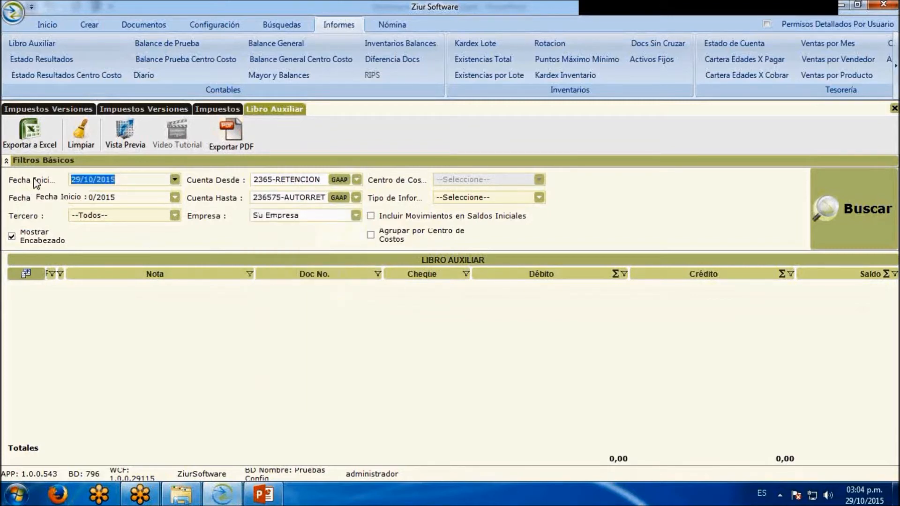
pyautogui.write('01/01/2015')
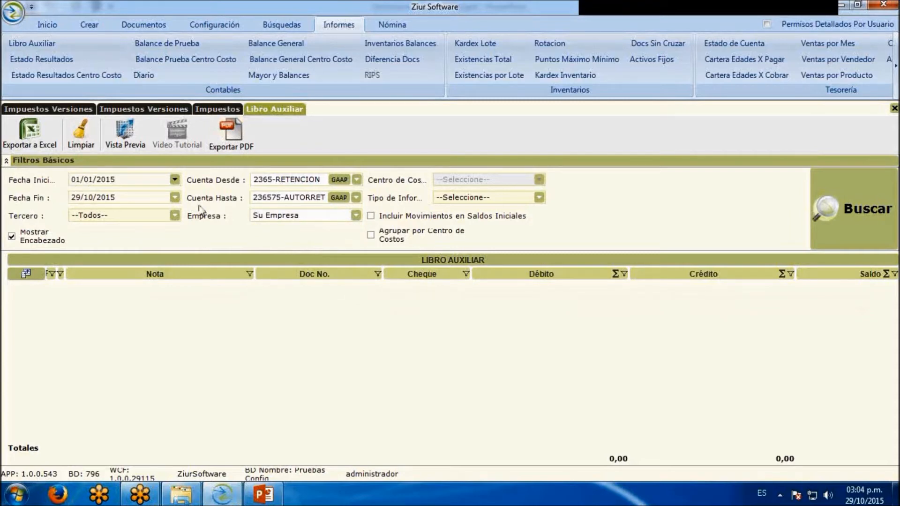
# Choose PROBAR LTDA as the company and run the Libro Auxiliar report
pyautogui.click(357, 215)
pyautogui.click(255, 237)
pyautogui.click(255, 228)
pyautogui.click(871, 225)
pyautogui.click(865, 218)
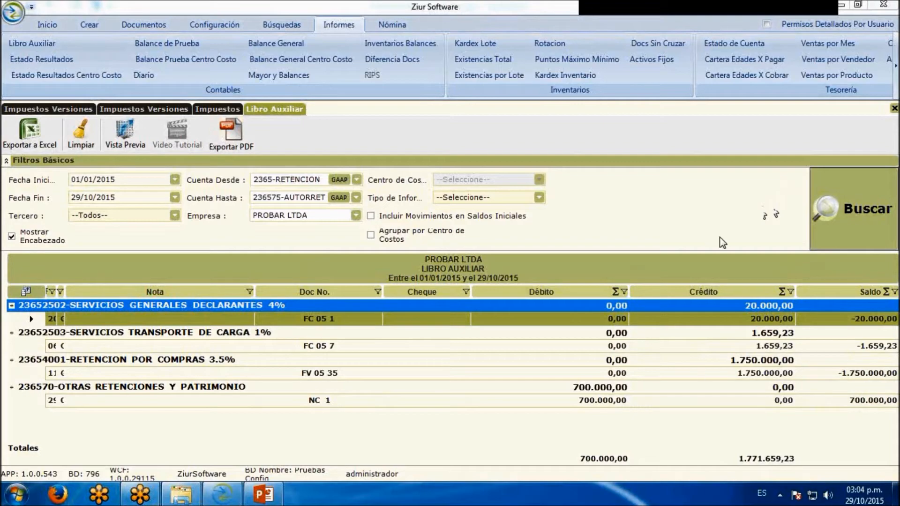
# Go back to the Rete Fuente results in the Impuestos search to compare them with the ledger
pyautogui.click(187, 109)
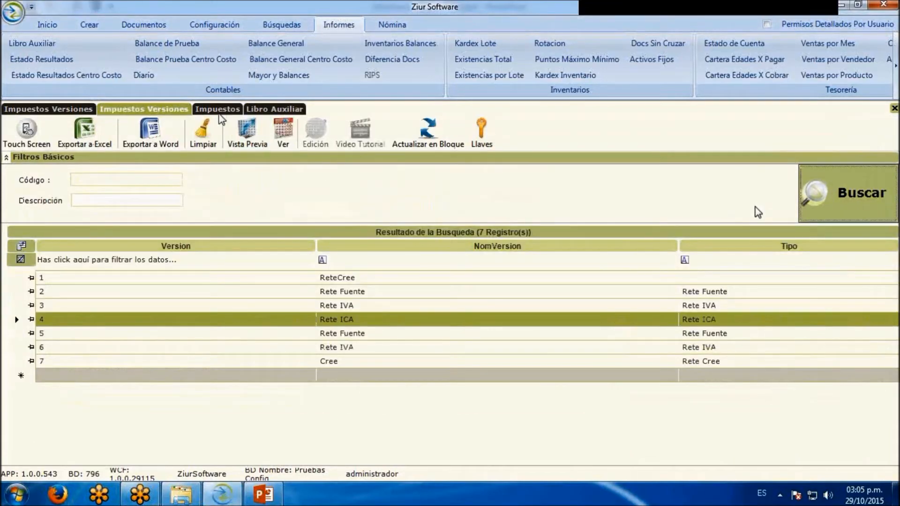
pyautogui.click(218, 111)
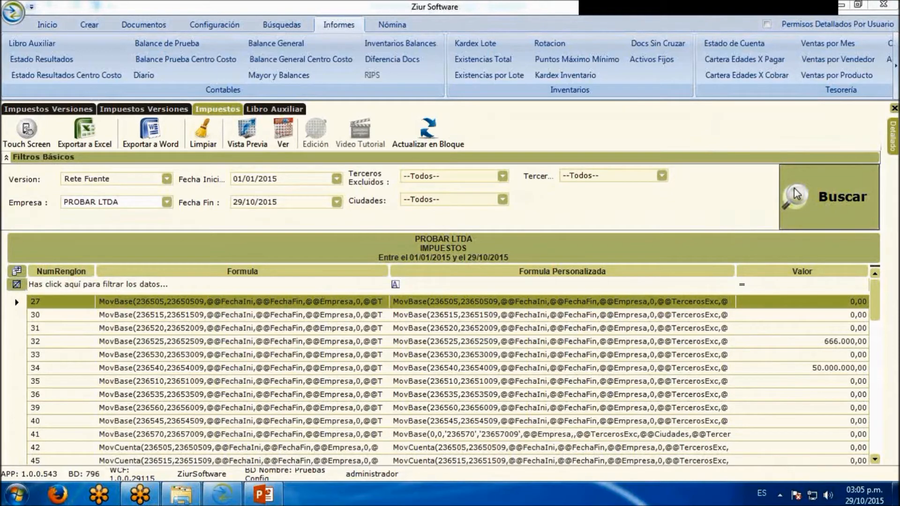
# Switch to PowerPoint and start the slide show of the Información exógena año gravable 2014 presentation, then bring up the taskbar
pyautogui.click(263, 494)
pyautogui.click(757, 474)
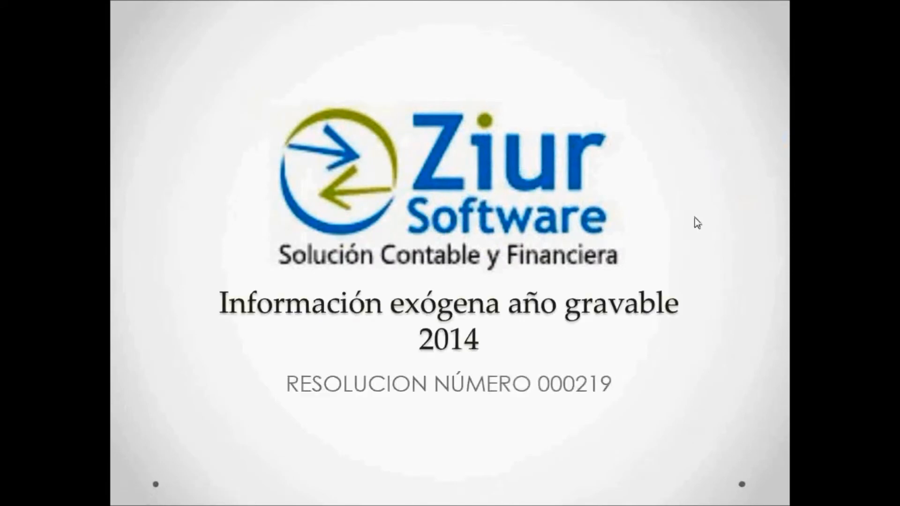
pyautogui.press('super')
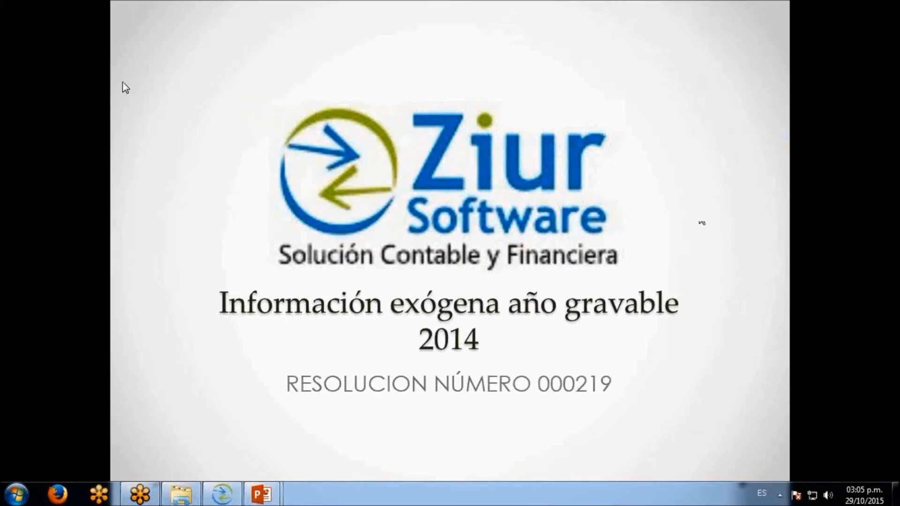
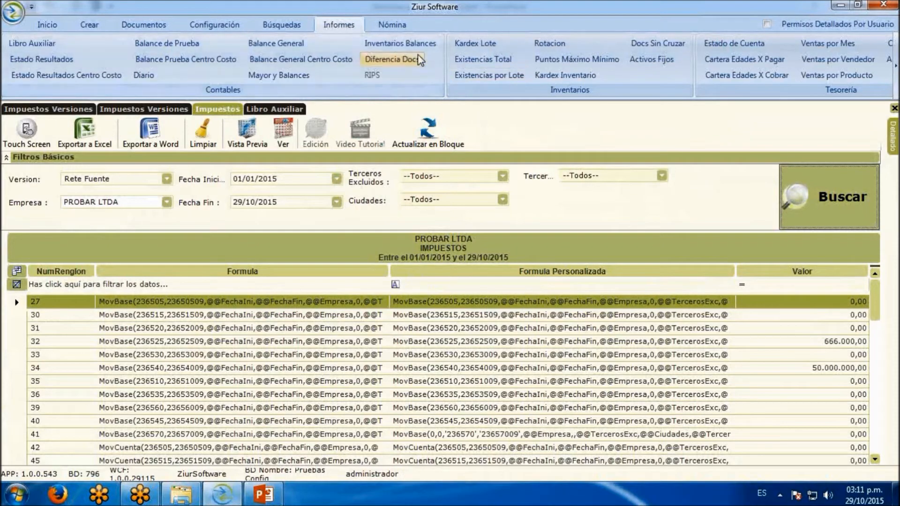
# Search the Medios Conceptos Agrup groupings for version Concepto 1001 (V8) and review the grouping assigned to each concept
pyautogui.click(231, 29)
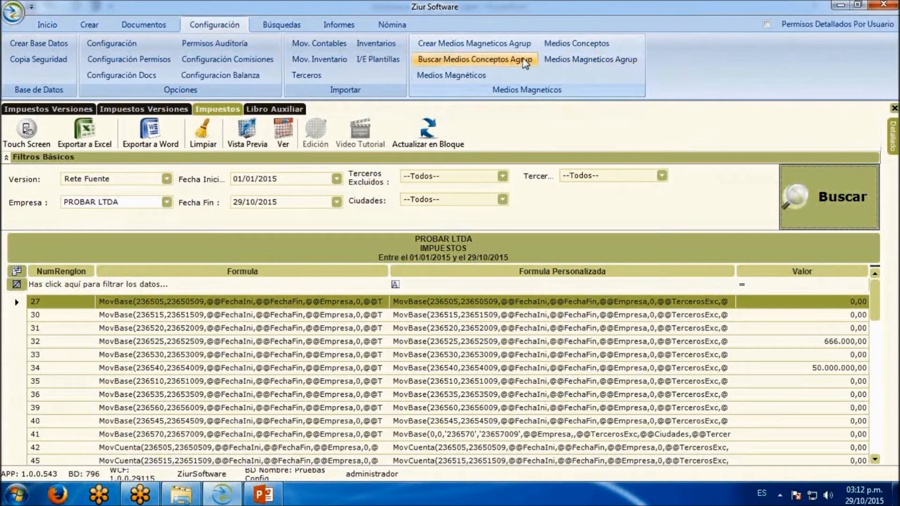
pyautogui.click(482, 59)
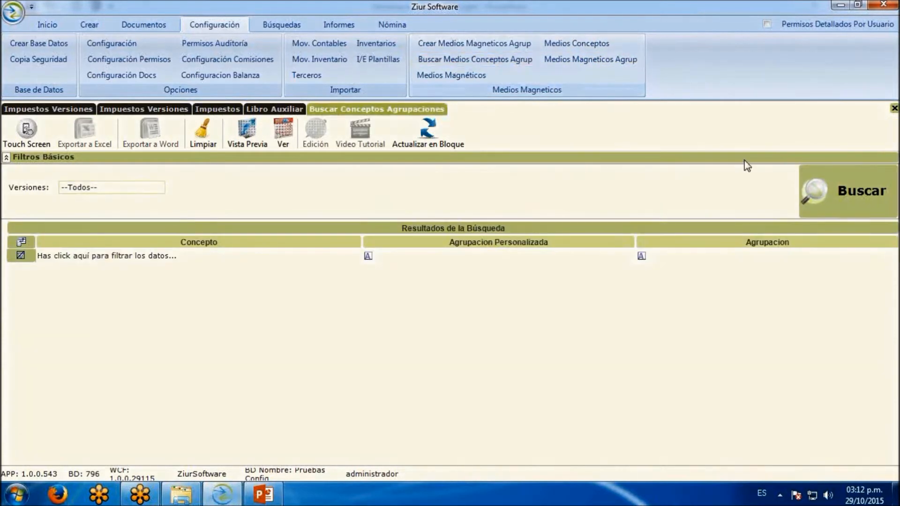
pyautogui.click(804, 192)
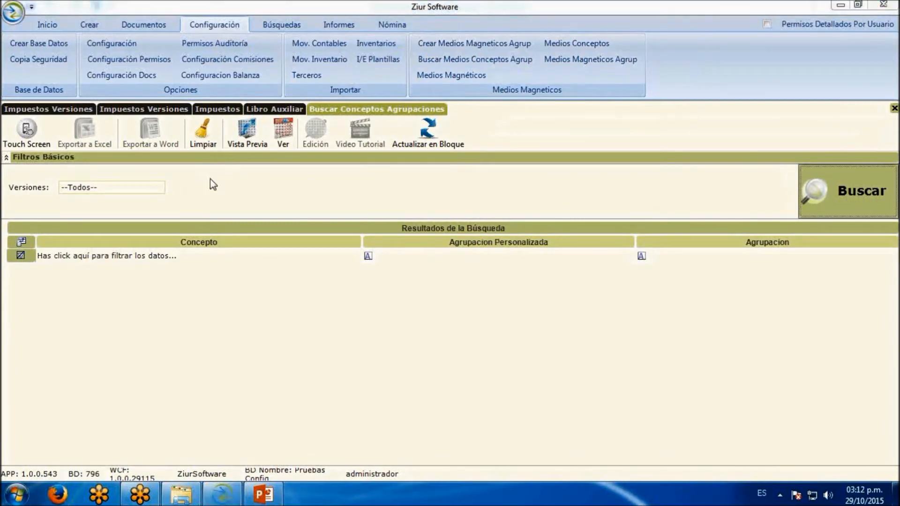
pyautogui.click(155, 190)
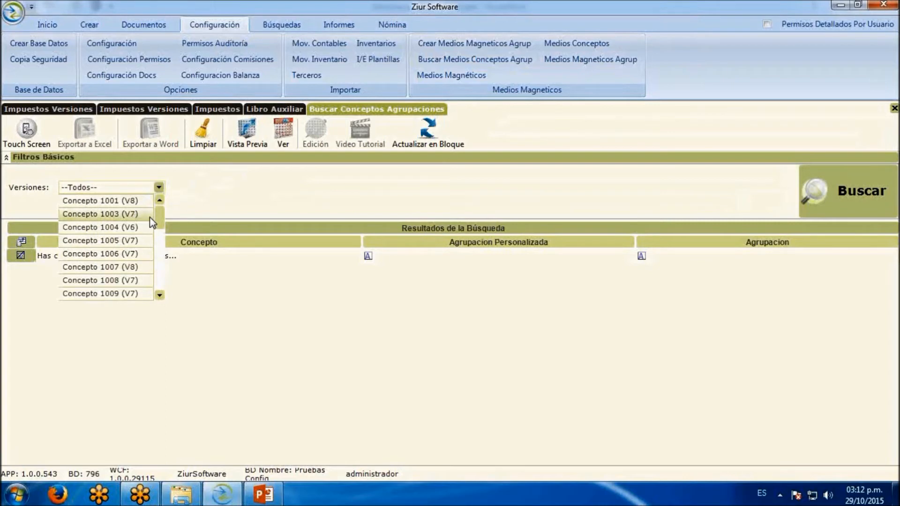
pyautogui.moveTo(158, 214)
pyautogui.mouseDown()
pyautogui.moveTo(158, 269)
pyautogui.moveTo(159, 209)
pyautogui.mouseUp()
pyautogui.click(143, 202)
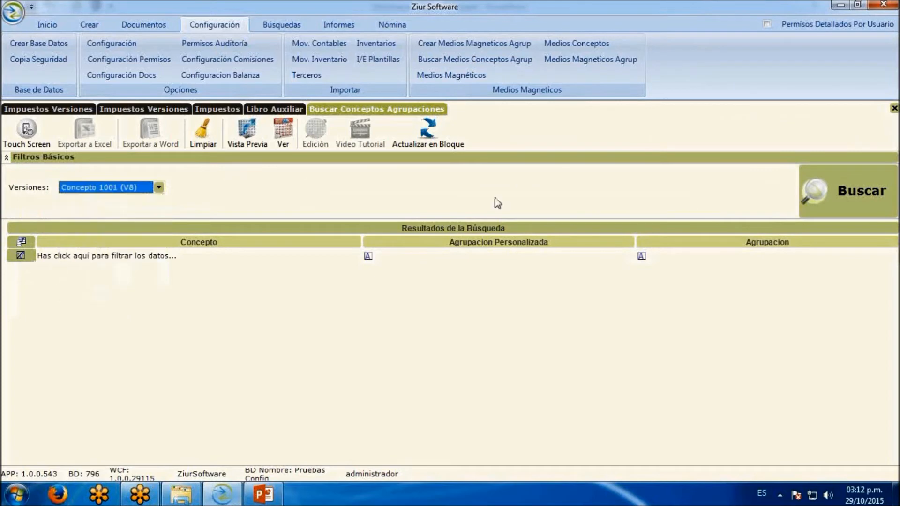
pyautogui.click(852, 196)
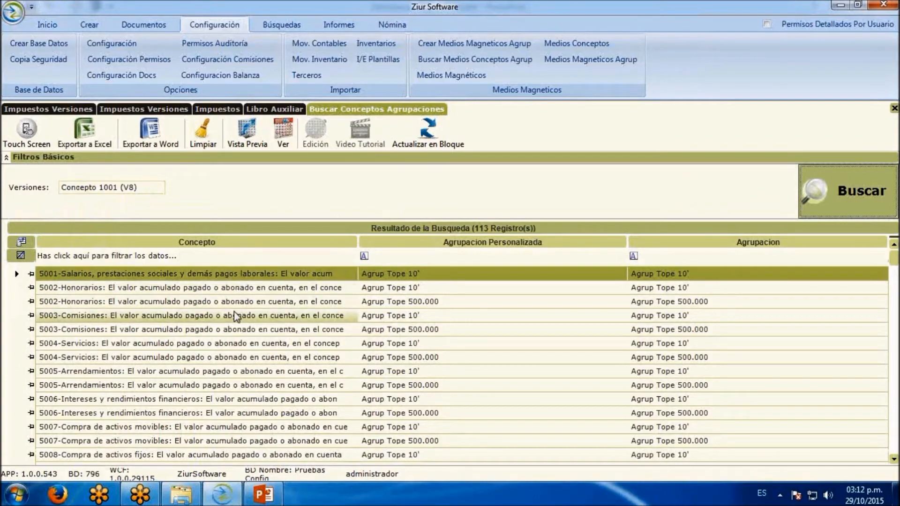
pyautogui.scroll(-3, 889, 288)
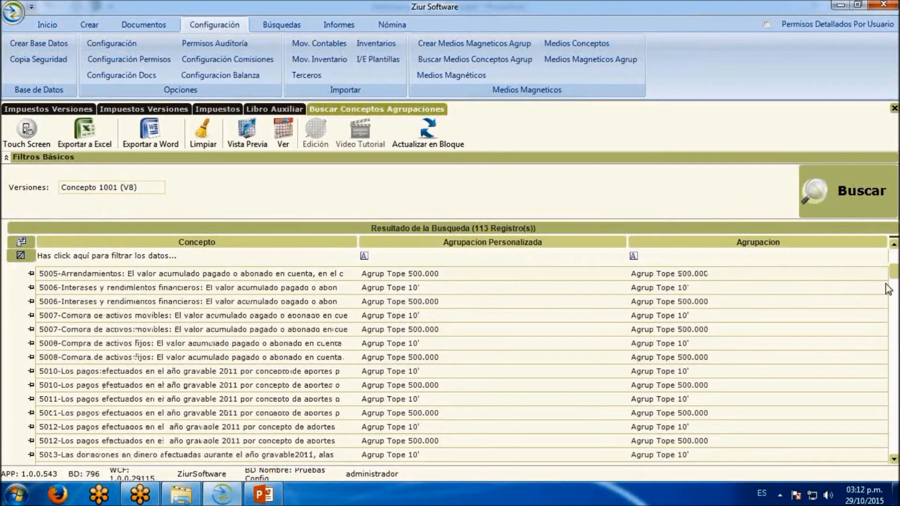
pyautogui.scroll(-10, 888, 289)
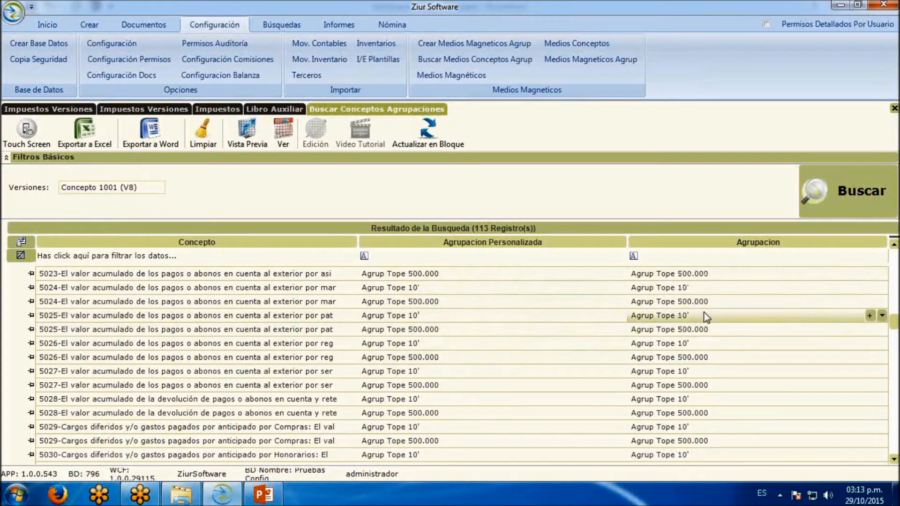
pyautogui.scroll(-15, 669, 338)
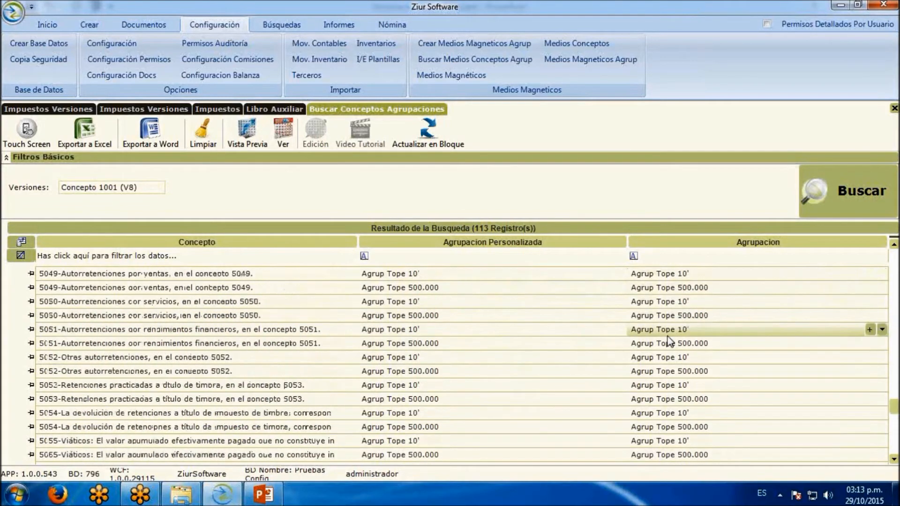
pyautogui.scroll(5, 669, 341)
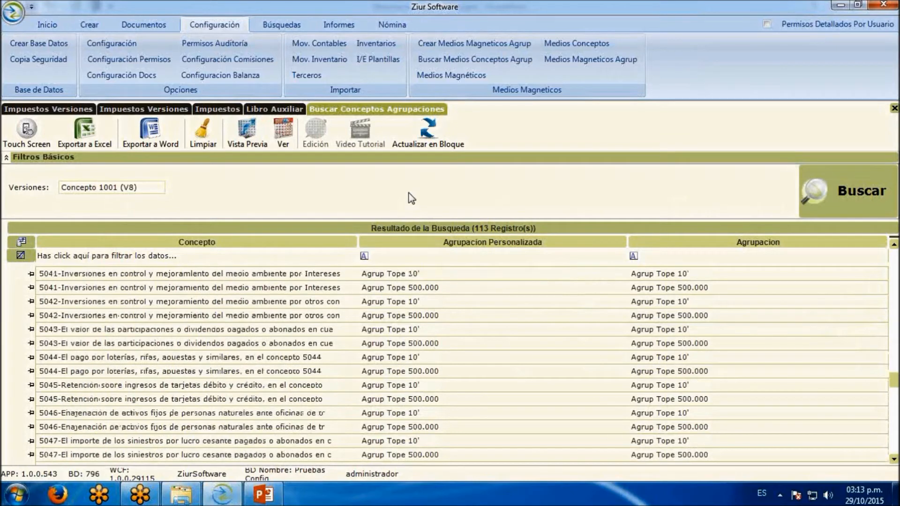
# Search the Medios Magnéticos configuration for version Concepto 1001 (V8) and review the accounts linked to each concept
pyautogui.click(451, 75)
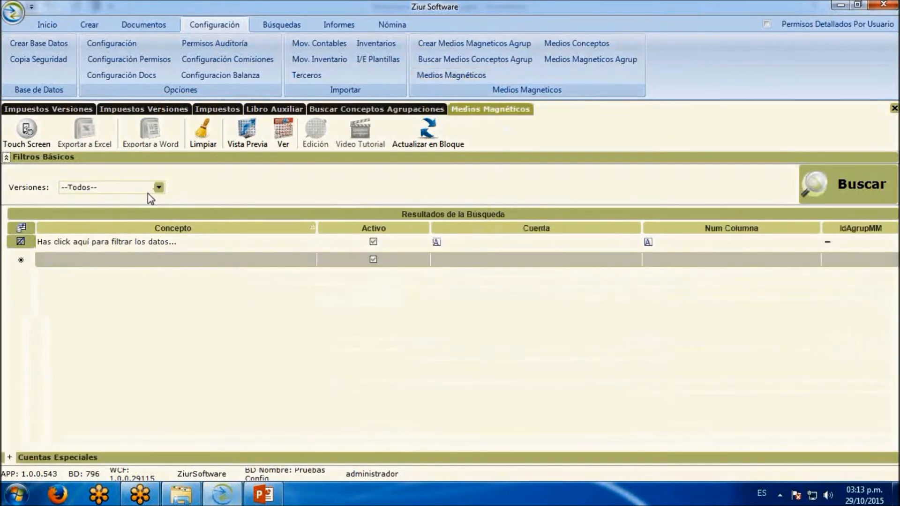
pyautogui.click(163, 187)
pyautogui.click(130, 201)
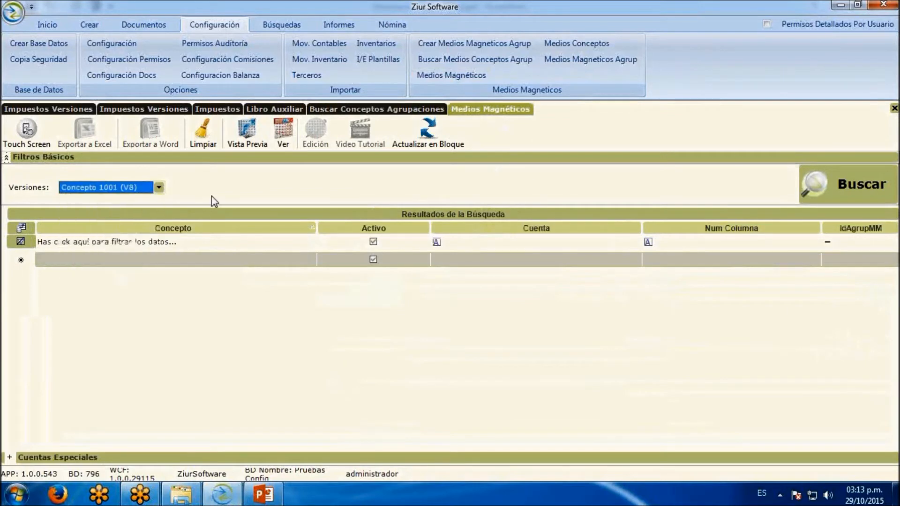
pyautogui.click(843, 170)
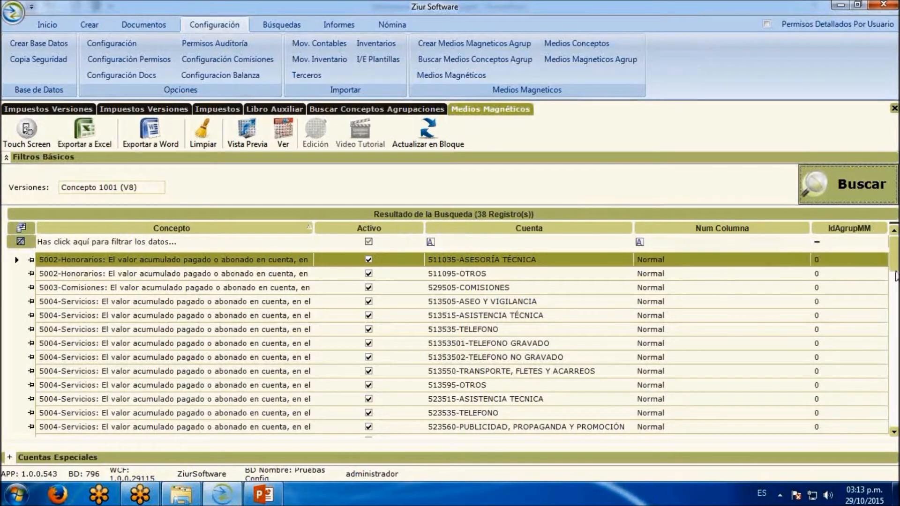
pyautogui.moveTo(895, 290); pyautogui.dragTo(896, 270)
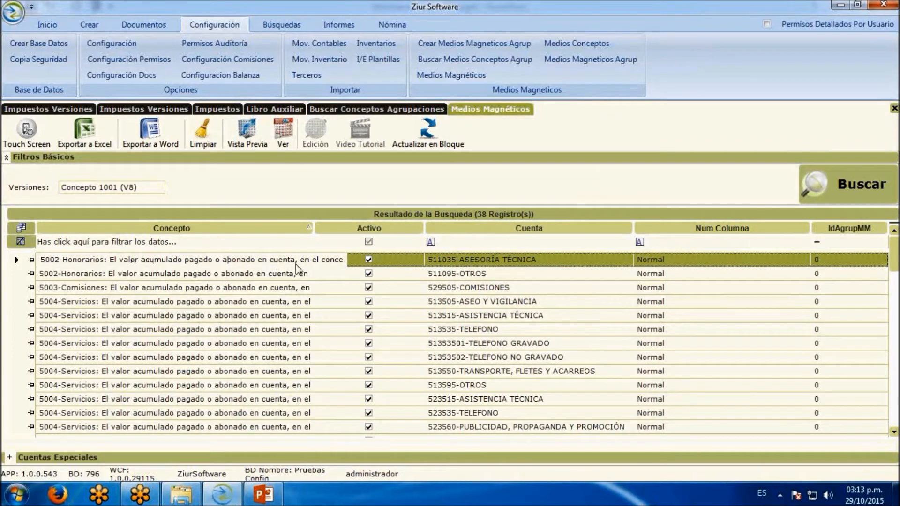
pyautogui.scroll(-9, 289, 357)
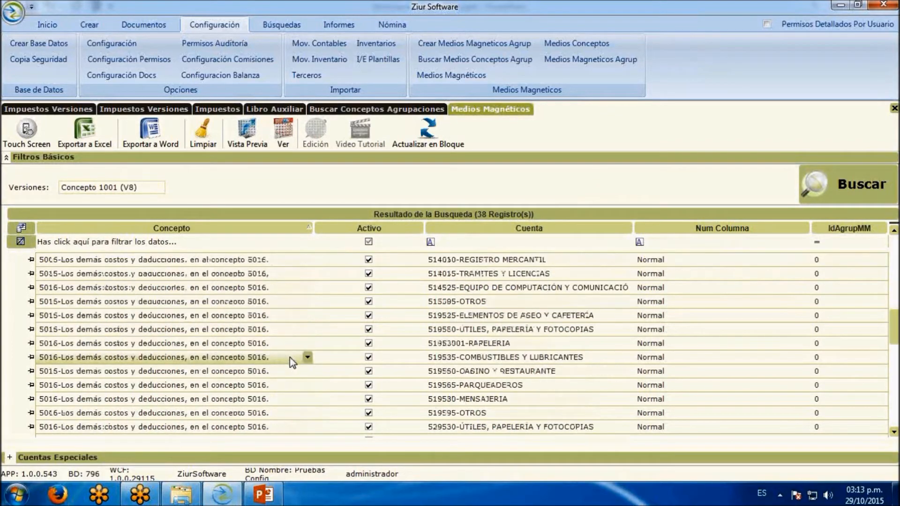
pyautogui.scroll(-3, 293, 362)
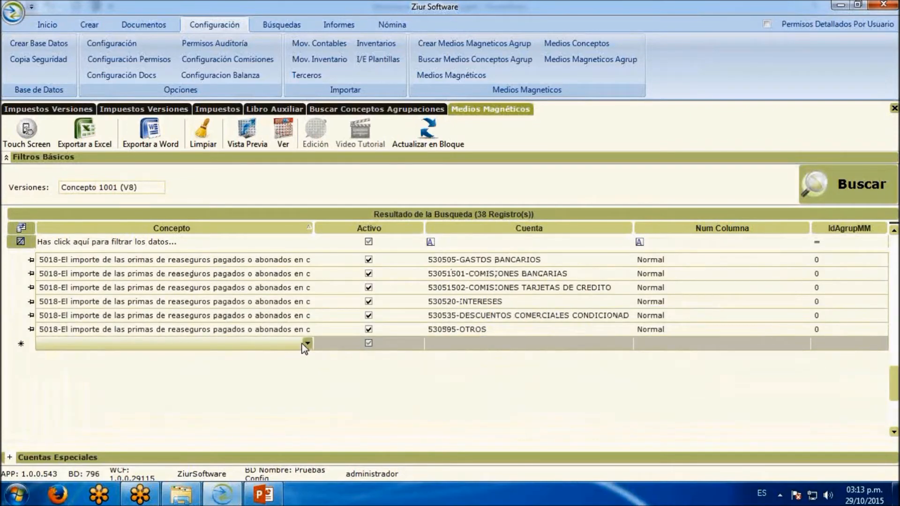
# Inspect the Concepto choices and the Activo, Num Columna and IdAgrupMM fields of the blank new row without assigning values
pyautogui.click(305, 344)
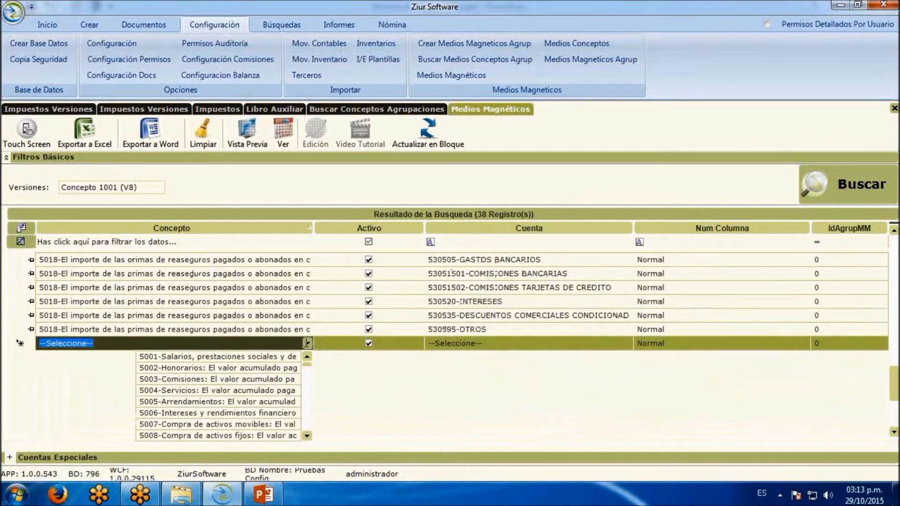
pyautogui.scroll(-3, 277, 373)
pyautogui.scroll(-10, 275, 370)
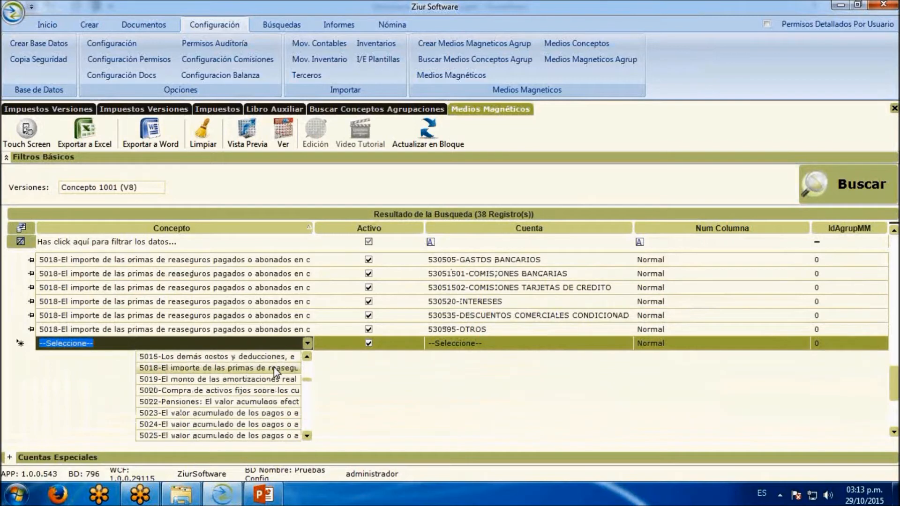
pyautogui.scroll(-7, 274, 370)
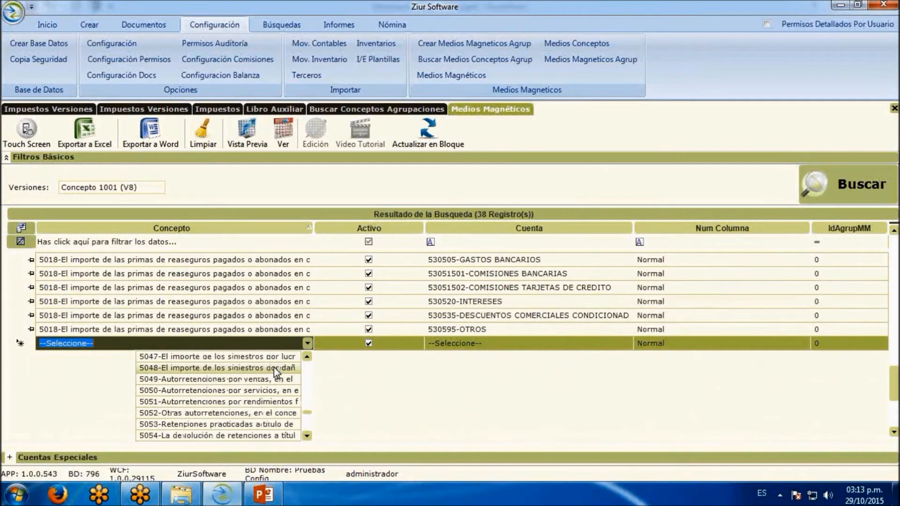
pyautogui.click(409, 394)
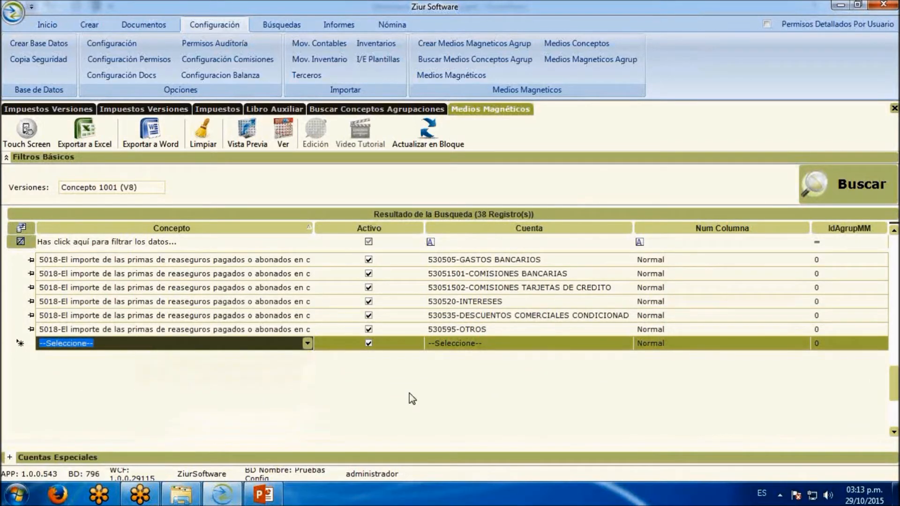
pyautogui.click(369, 344)
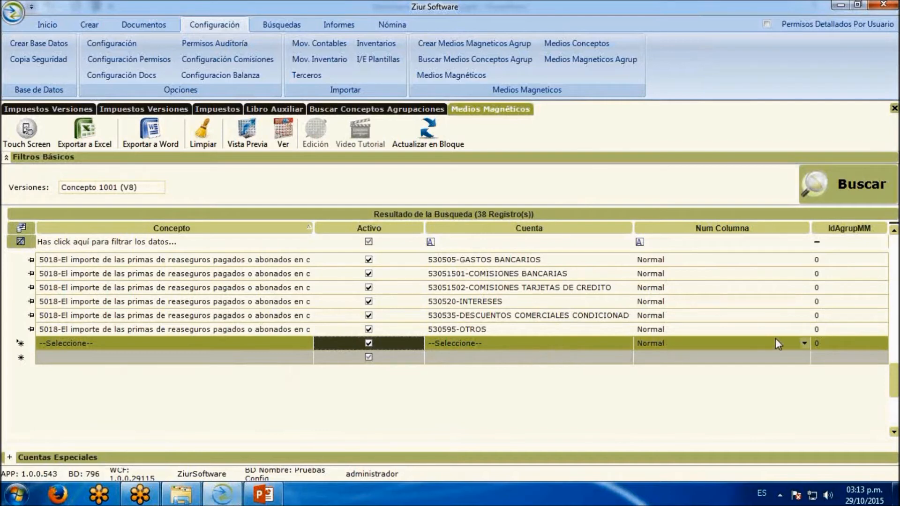
pyautogui.click(805, 346)
pyautogui.click(804, 346)
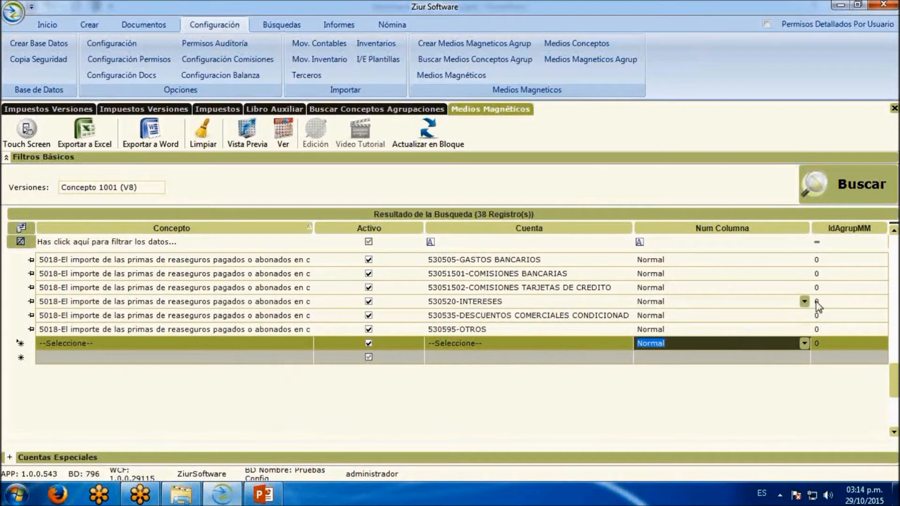
pyautogui.click(858, 343)
pyautogui.moveTo(895, 390); pyautogui.dragTo(895, 238)
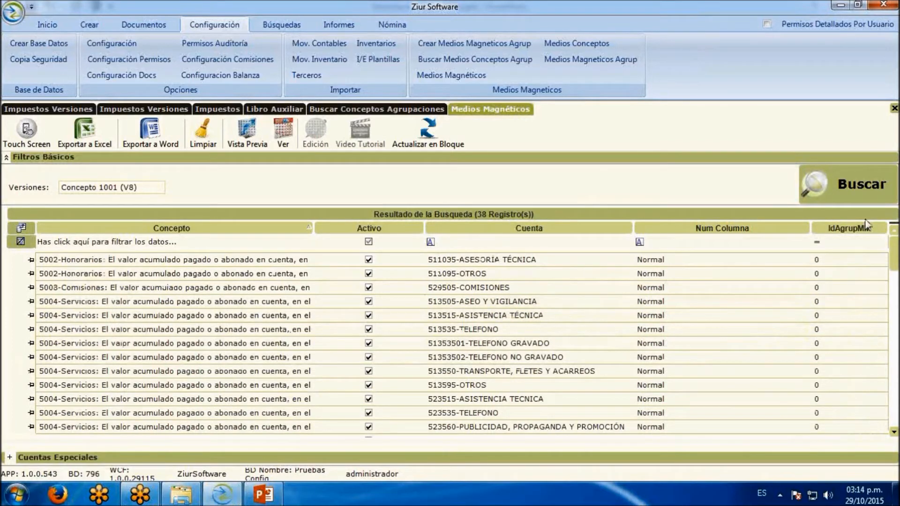
# Open the Medios Magneticos report from the fiscal reports
pyautogui.click(336, 26)
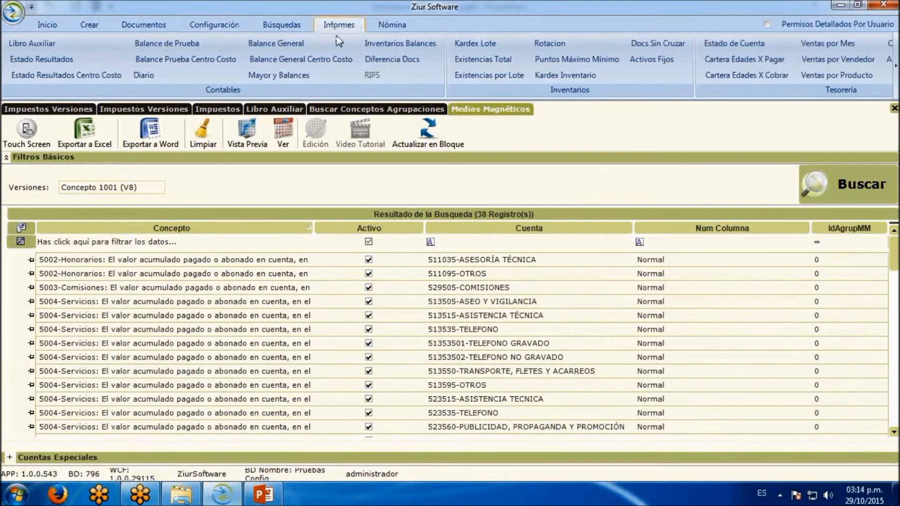
pyautogui.click(895, 66)
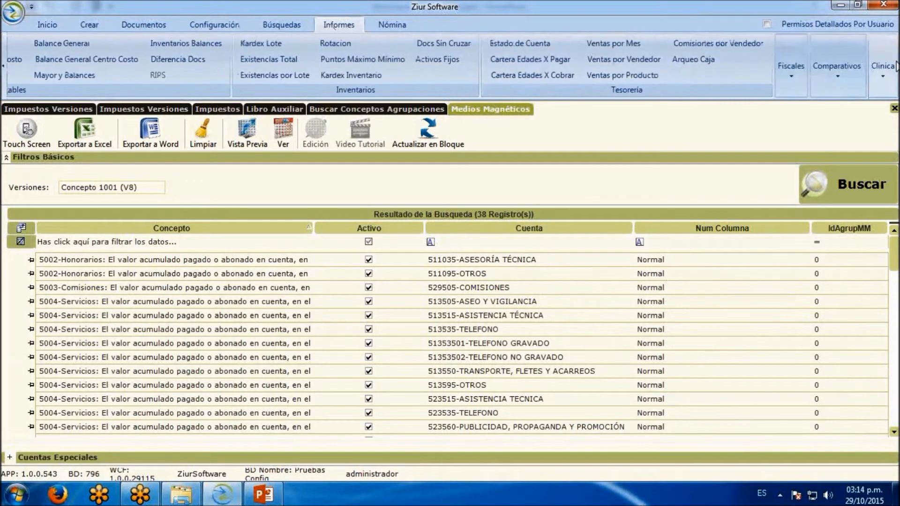
pyautogui.click(799, 68)
pyautogui.click(763, 121)
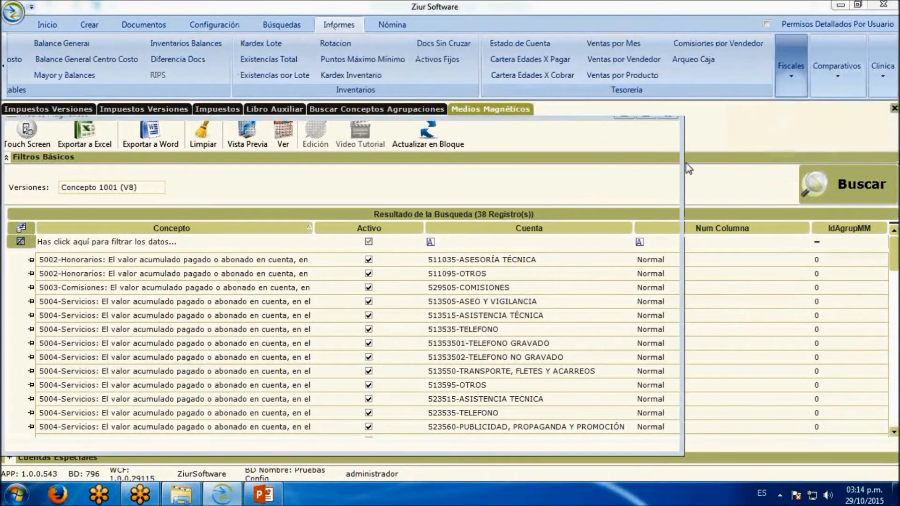
pyautogui.click(477, 291)
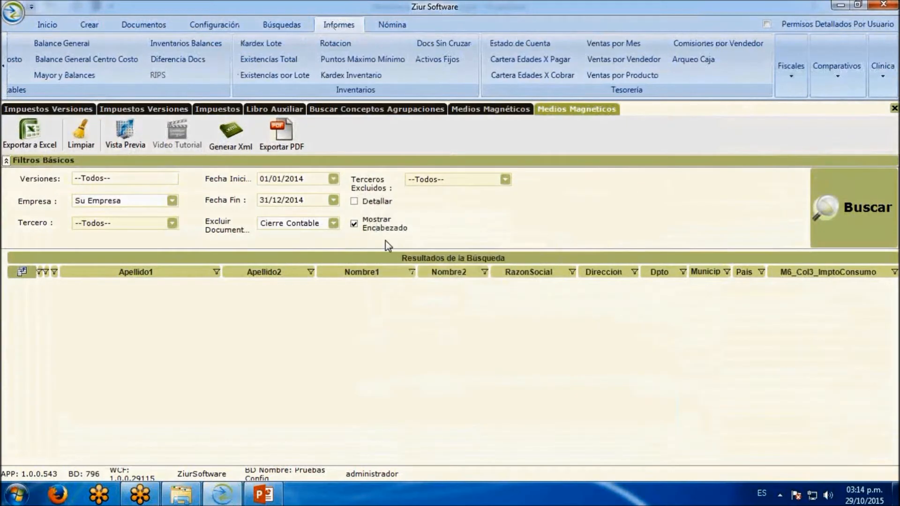
# Run the Medios Magneticos report for Concepto 1001 (V8) and company PROBAR LTDA from 01/01/2015 to 31/12/2015
pyautogui.click(172, 179)
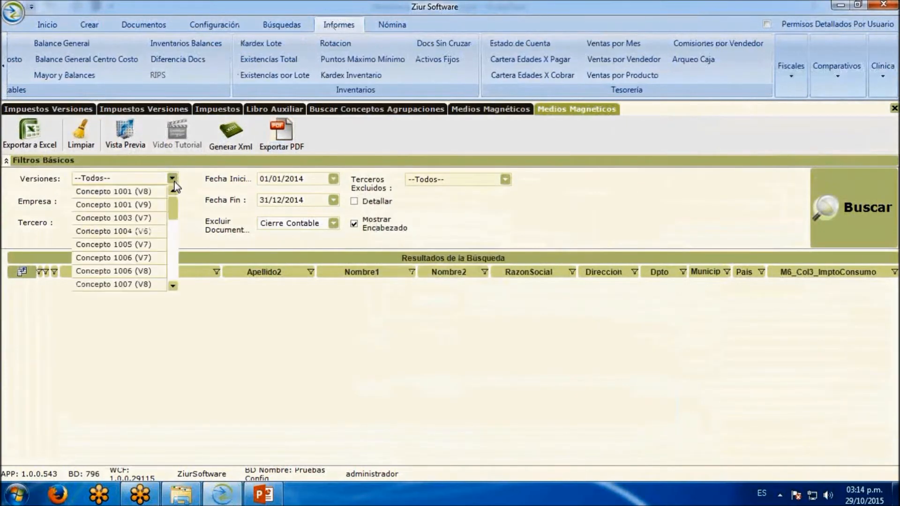
pyautogui.click(162, 194)
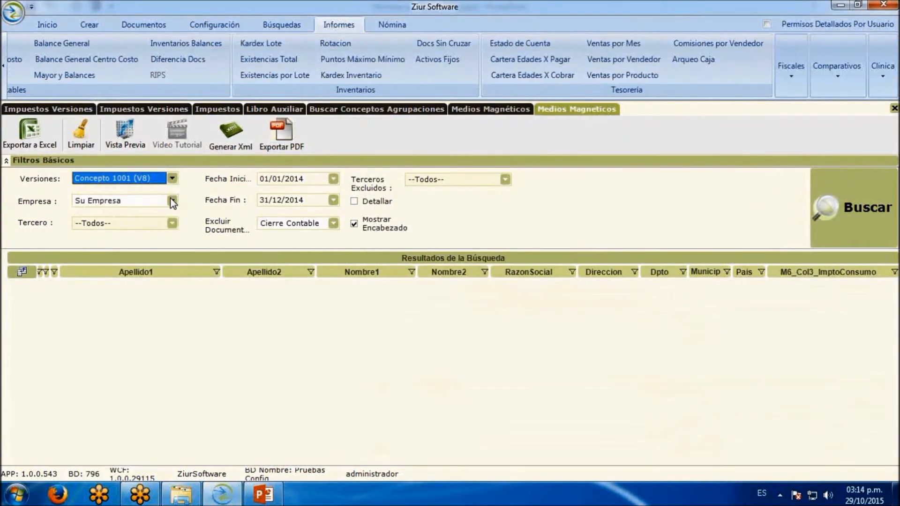
pyautogui.click(173, 201)
pyautogui.click(78, 223)
pyautogui.click(78, 215)
pyautogui.click(310, 183)
pyautogui.click(311, 178)
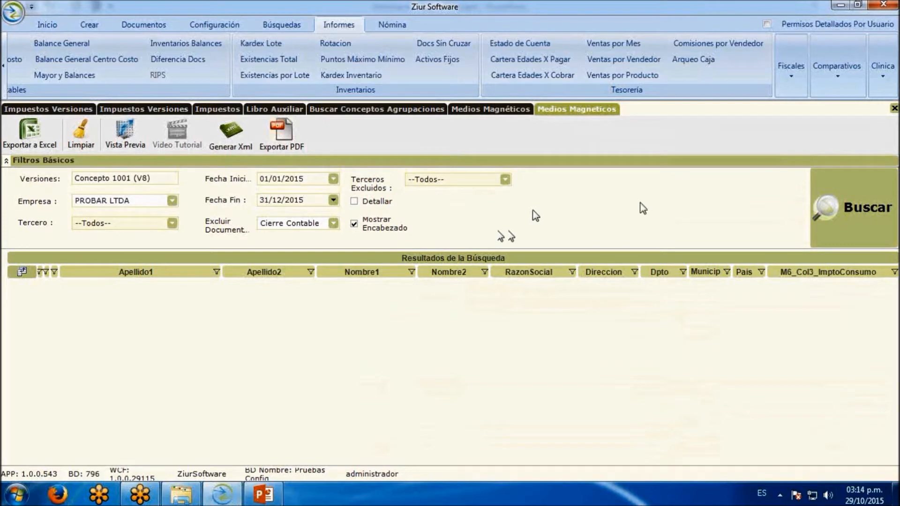
pyautogui.click(867, 208)
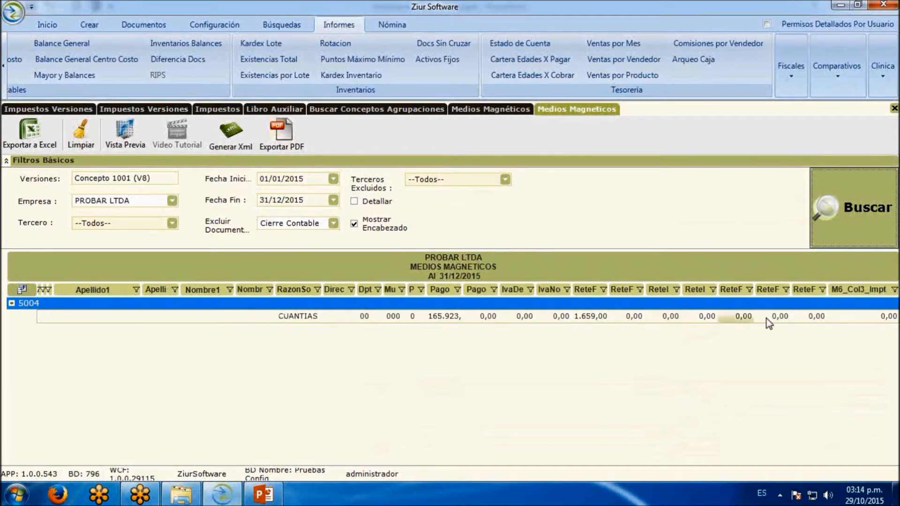
# Enable Detallar, rerun the report and show the third-party detail under concept 5004
pyautogui.click(354, 201)
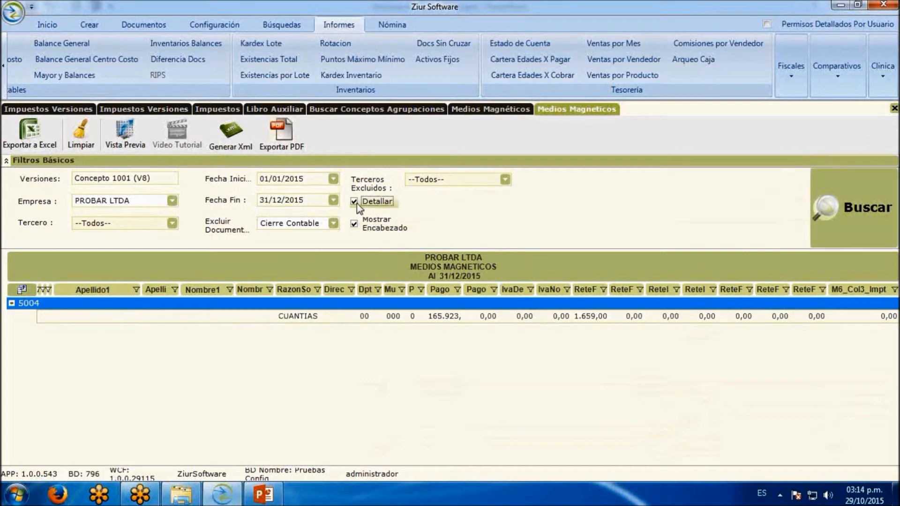
pyautogui.click(884, 215)
pyautogui.click(27, 318)
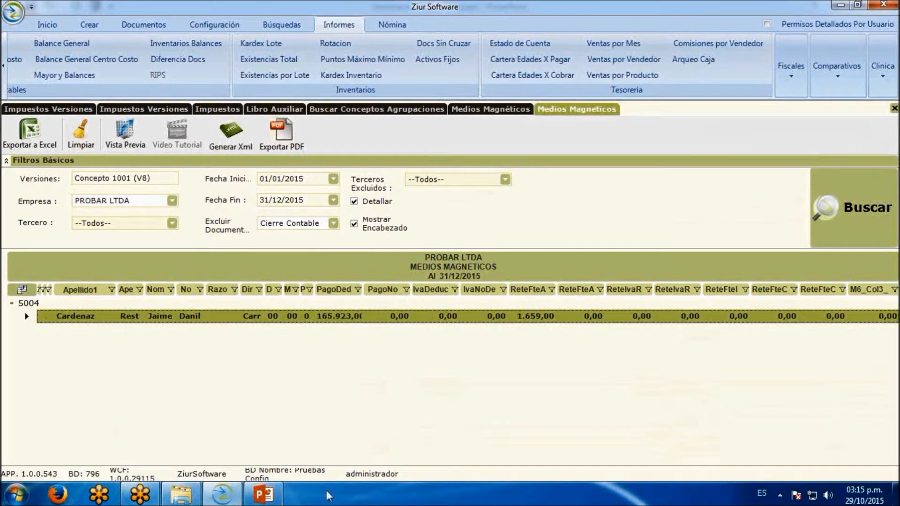
# Switch to PowerPoint, start the slide show at the current Informacion Formato 1001 slide and go back one slide
pyautogui.click(264, 495)
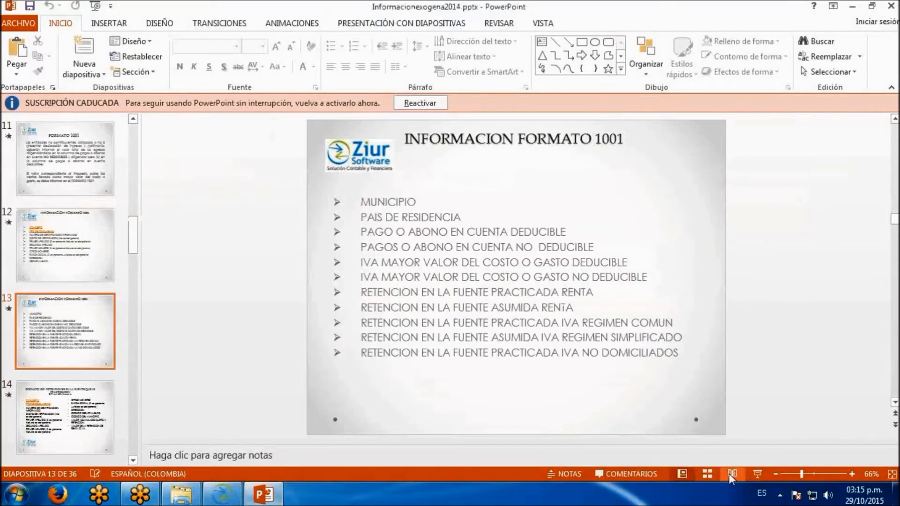
pyautogui.click(757, 474)
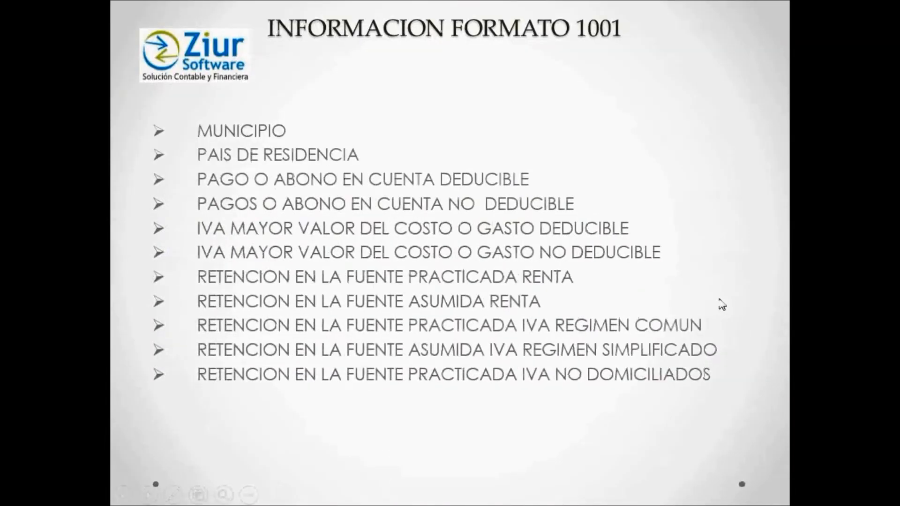
pyautogui.press('Left')
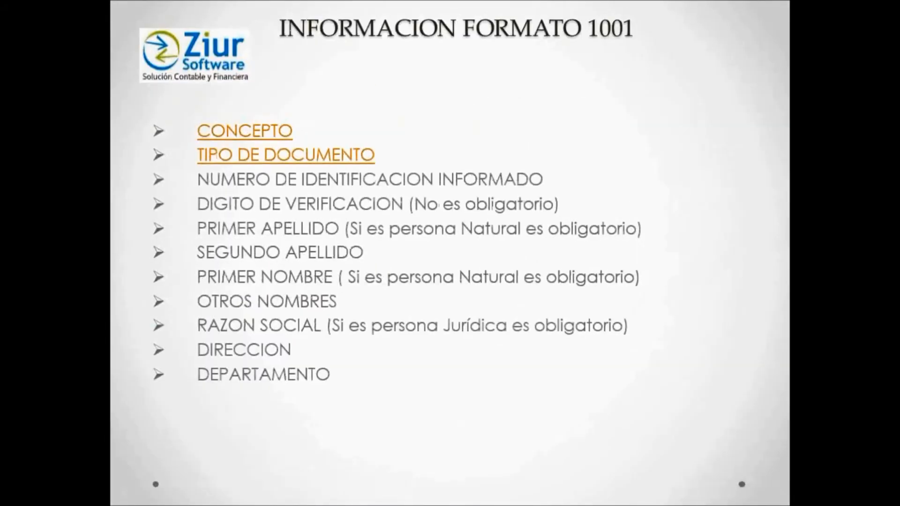
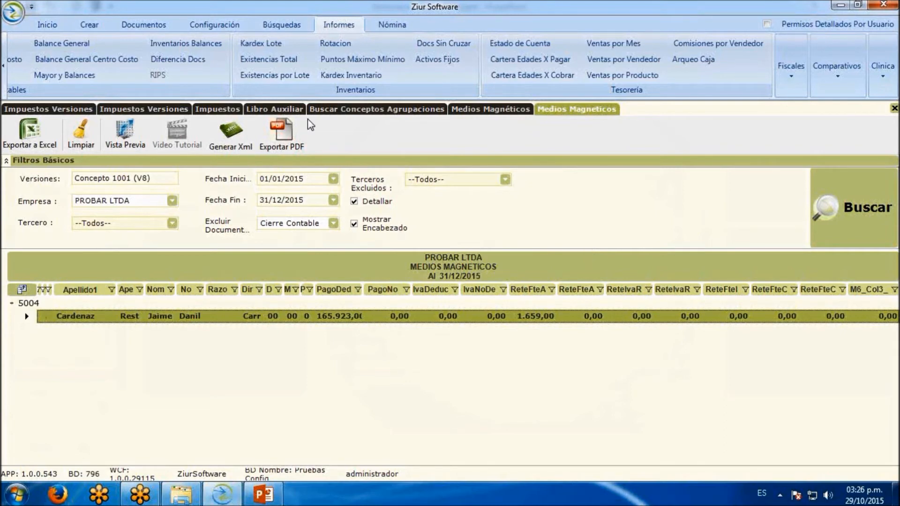
# Open the Medios Magnéticos configuration and search for the account setup of version Concepto 1007 (V8)
pyautogui.click(216, 28)
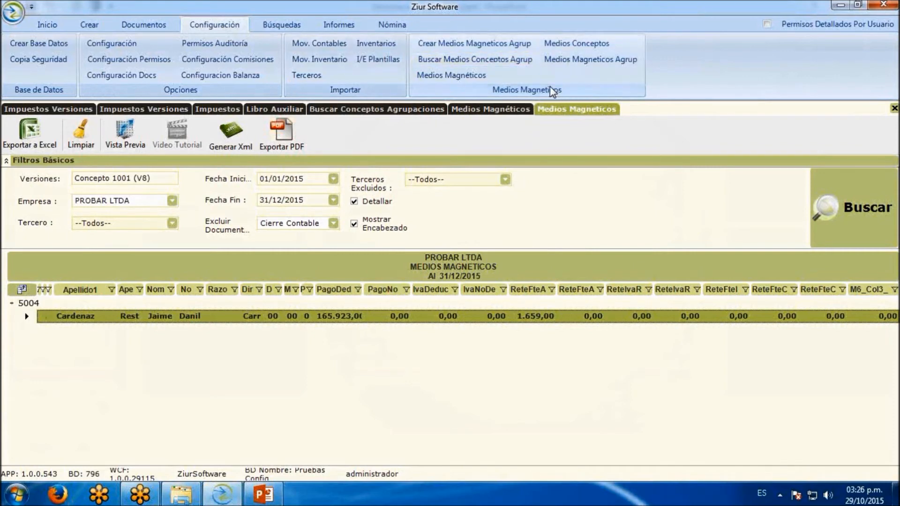
pyautogui.click(464, 75)
pyautogui.click(160, 187)
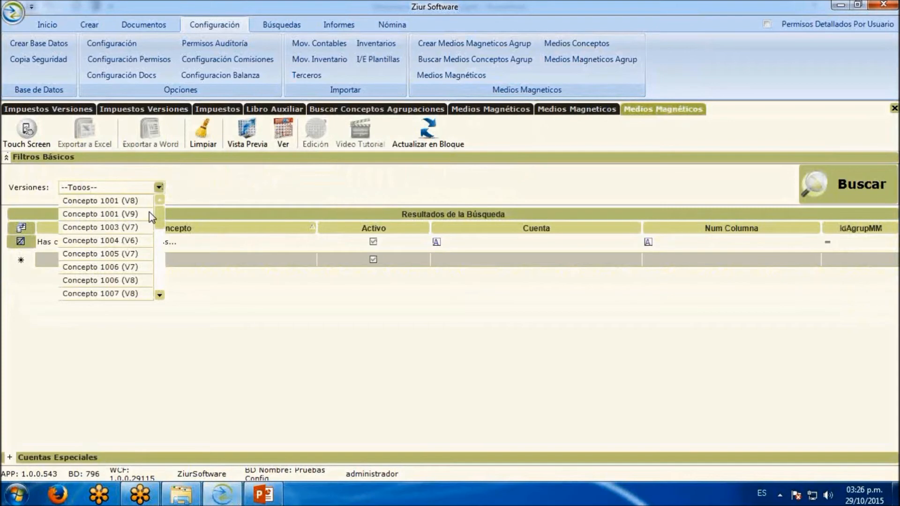
pyautogui.click(141, 294)
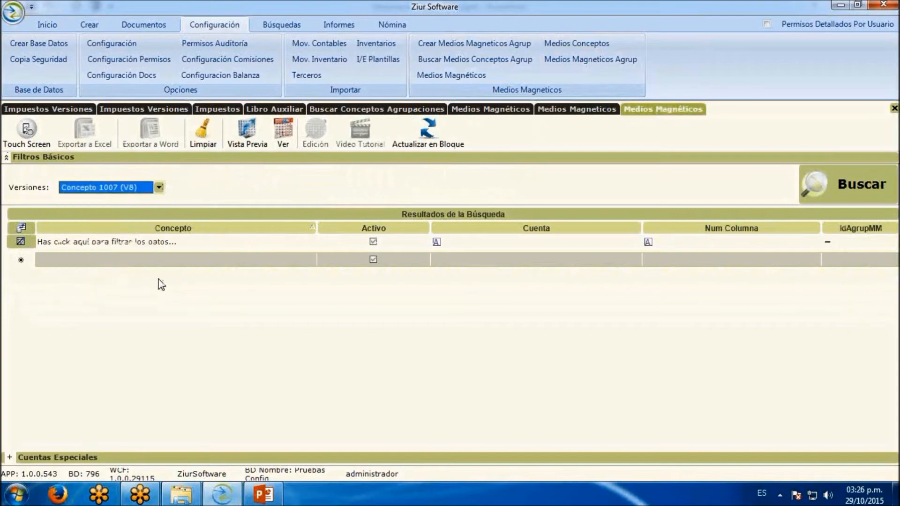
pyautogui.click(835, 184)
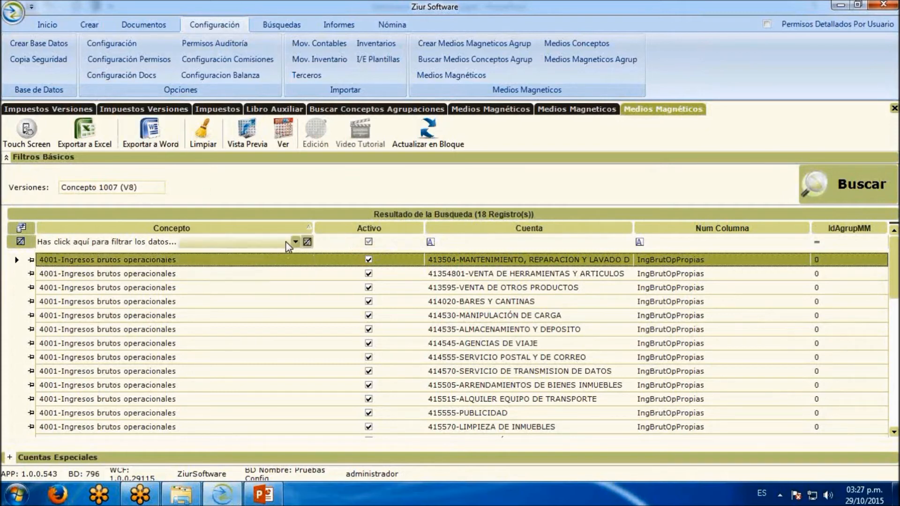
# Review the Concepto options of the 413504 account row, keeping 4001-Ingresos brutos operacionales, and toggle its Activo setting off and on
pyautogui.click(307, 260)
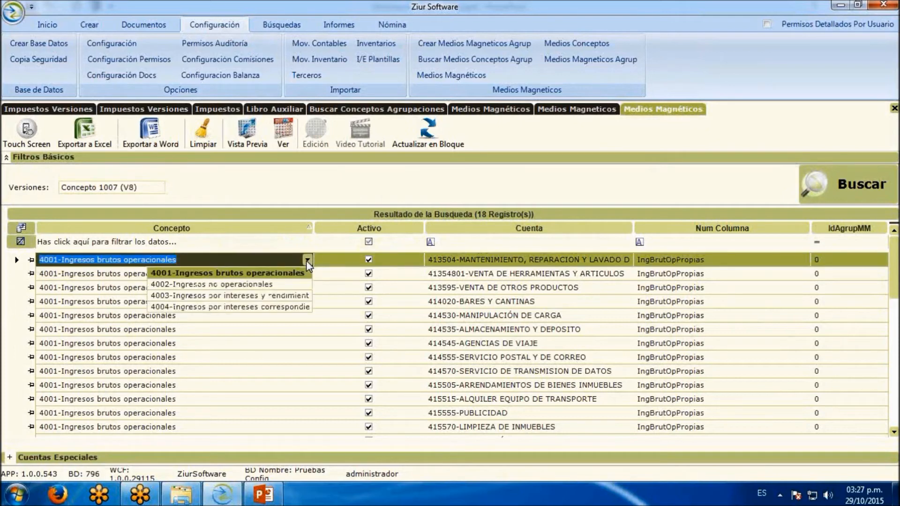
pyautogui.click(307, 261)
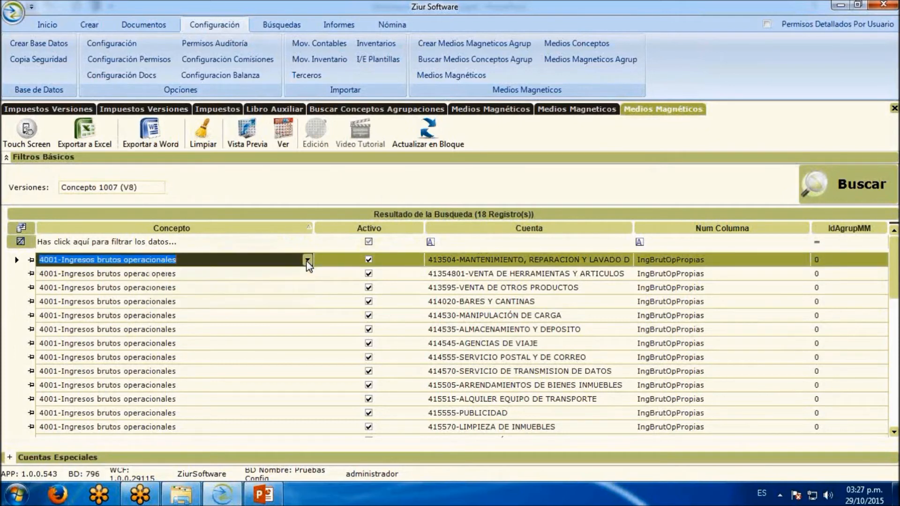
pyautogui.click(307, 261)
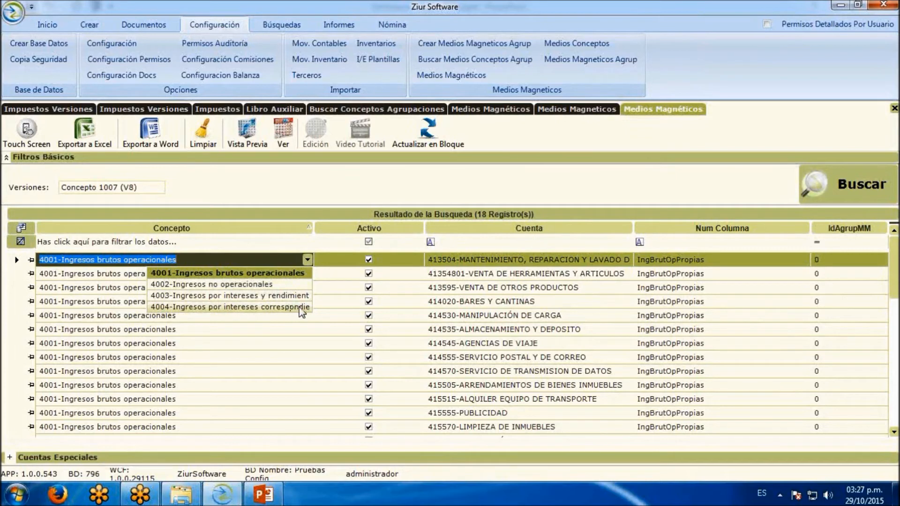
pyautogui.click(298, 273)
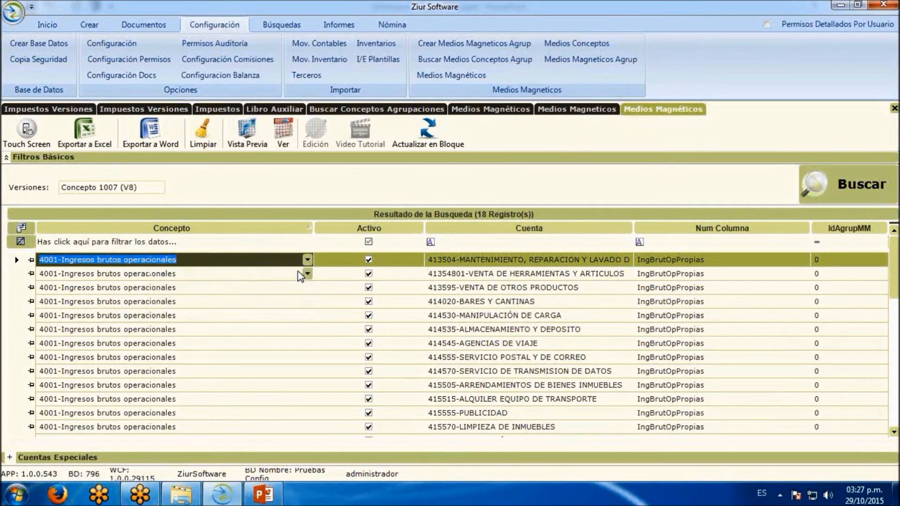
pyautogui.click(369, 260)
pyautogui.click(369, 260)
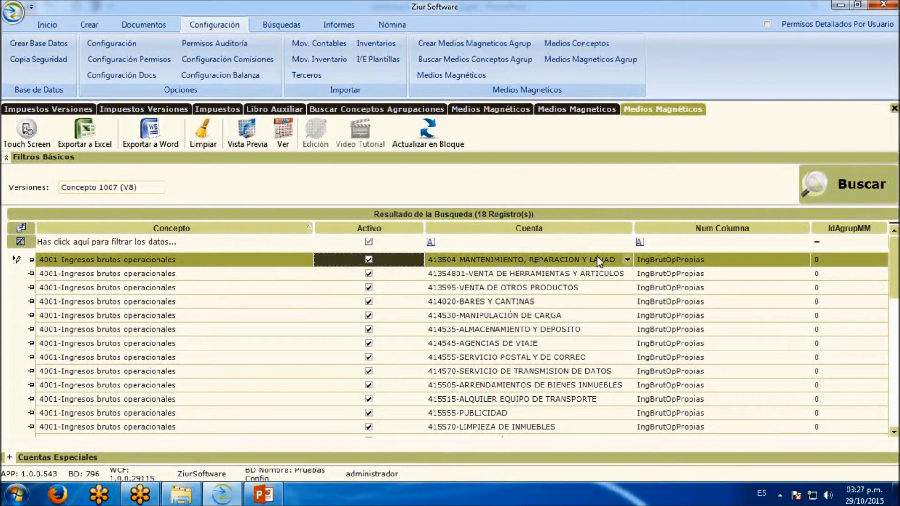
# Browse the accounts available in the Cuenta field of the 413504 row without changing the assigned account
pyautogui.click(628, 260)
pyautogui.click(628, 259)
pyautogui.click(628, 259)
pyautogui.click(629, 259)
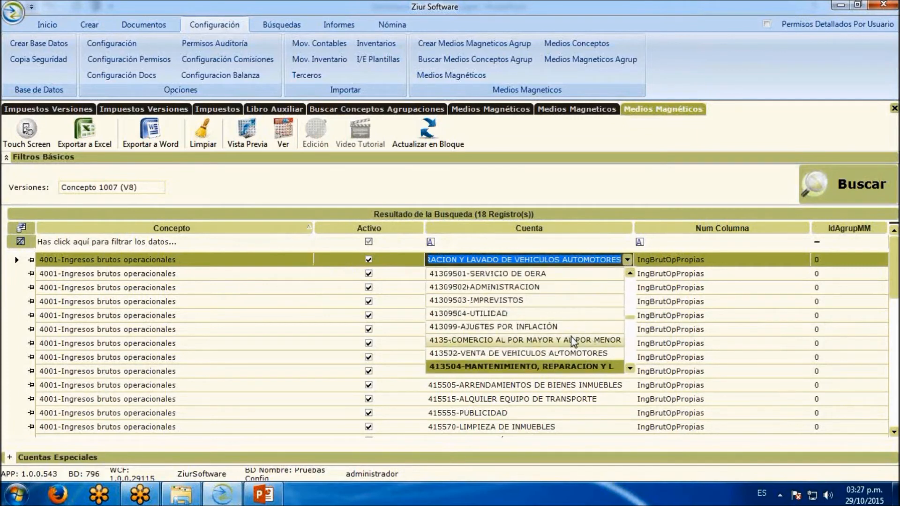
pyautogui.scroll(-4, 571, 338)
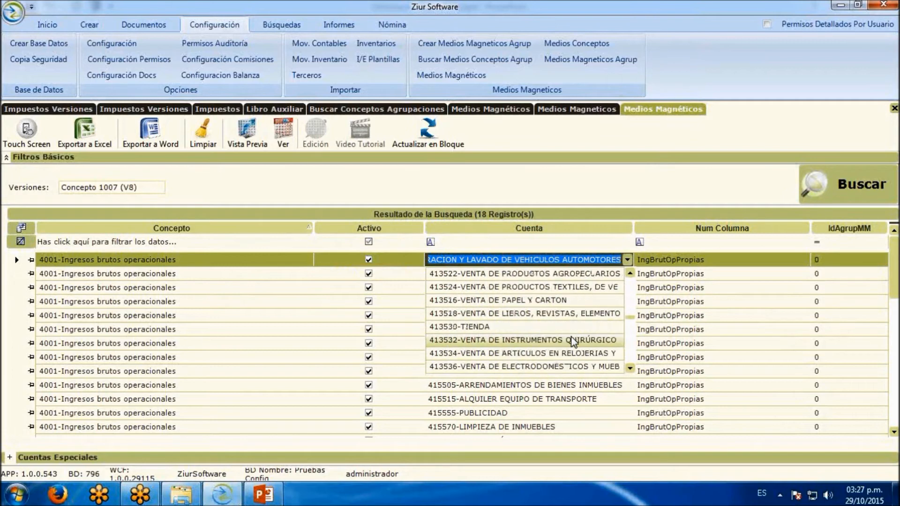
pyautogui.scroll(4, 571, 336)
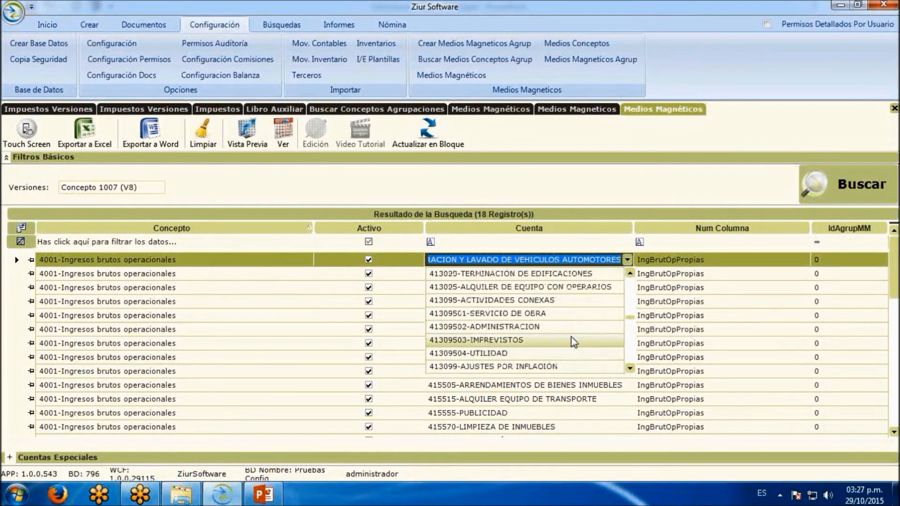
pyautogui.scroll(-1, 572, 339)
pyautogui.click(567, 328)
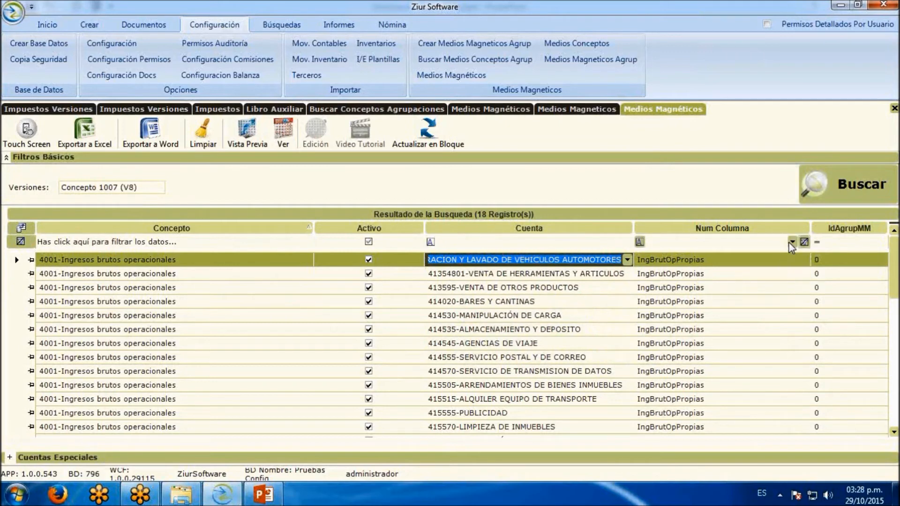
# Review the Num Columna options of the 413504 row, try IngExploracion and restore IngBrutOpPropias
pyautogui.click(804, 260)
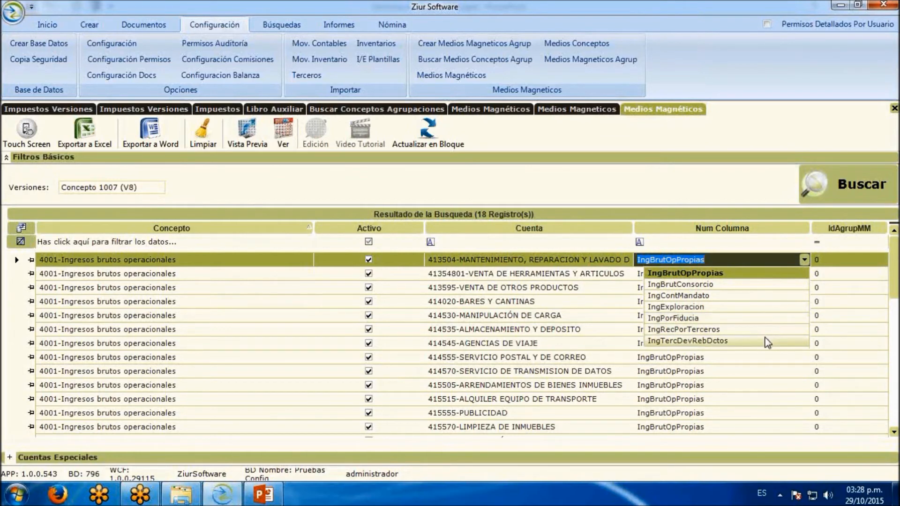
pyautogui.click(750, 277)
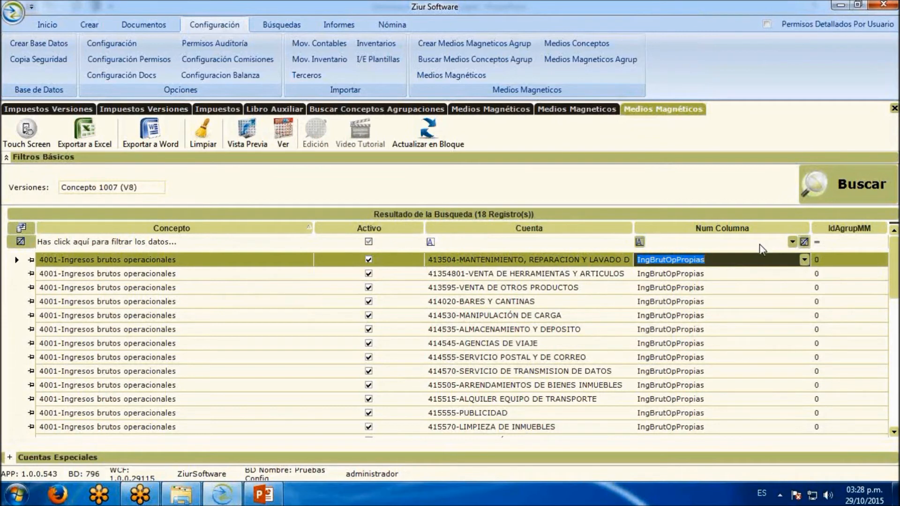
pyautogui.click(803, 259)
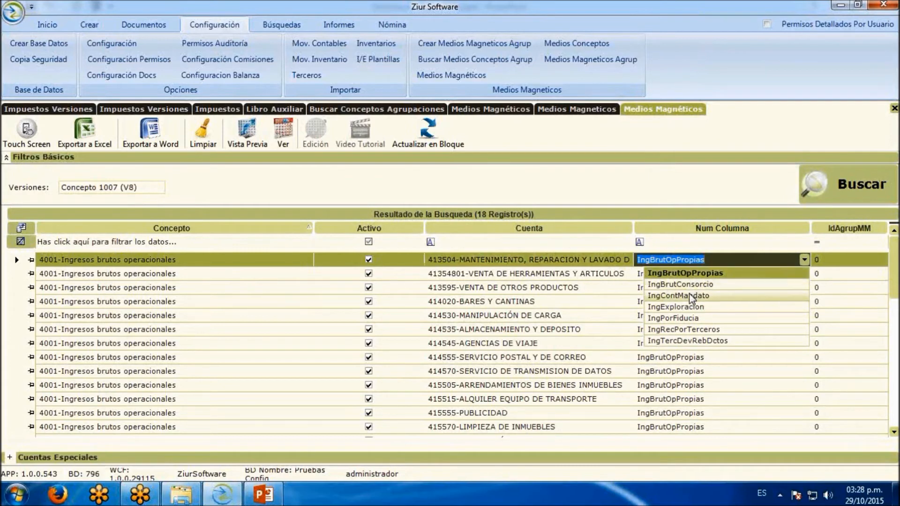
pyautogui.click(707, 307)
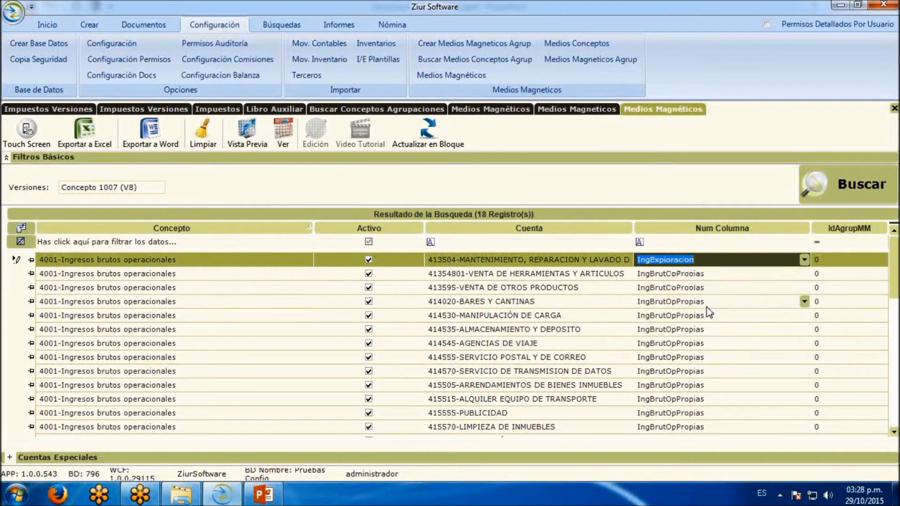
pyautogui.click(805, 260)
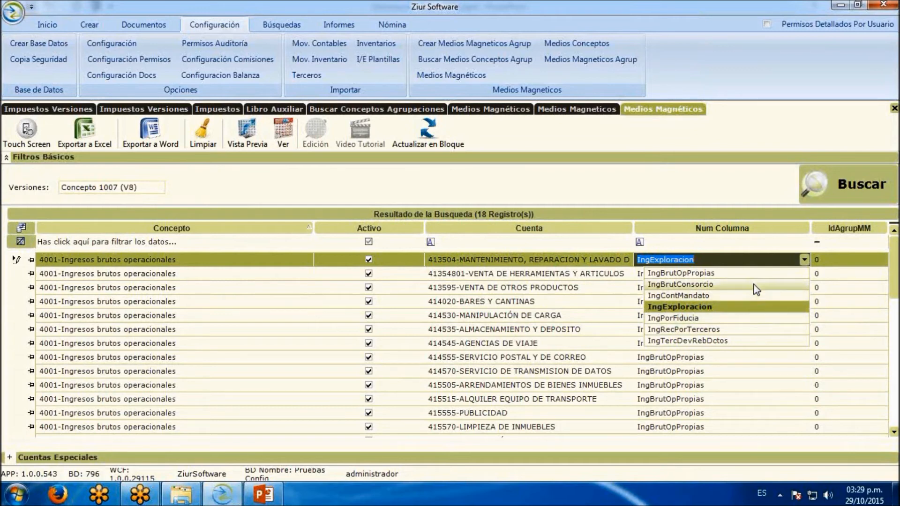
pyautogui.click(746, 273)
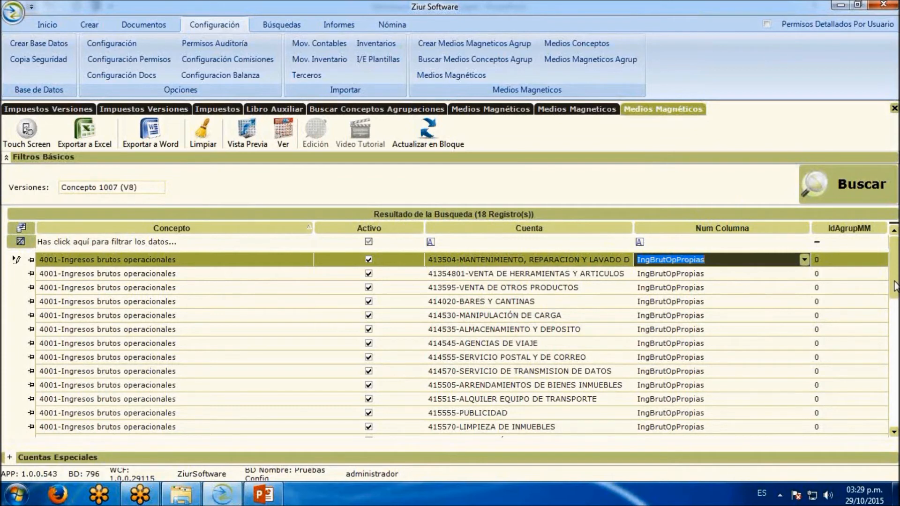
# Review the Num Columna options of the 4175-DEVOLUCIONES EN VENTAS (DB) row, keeping IngTercDevRebDctos selected
pyautogui.scroll(-4, 784, 336)
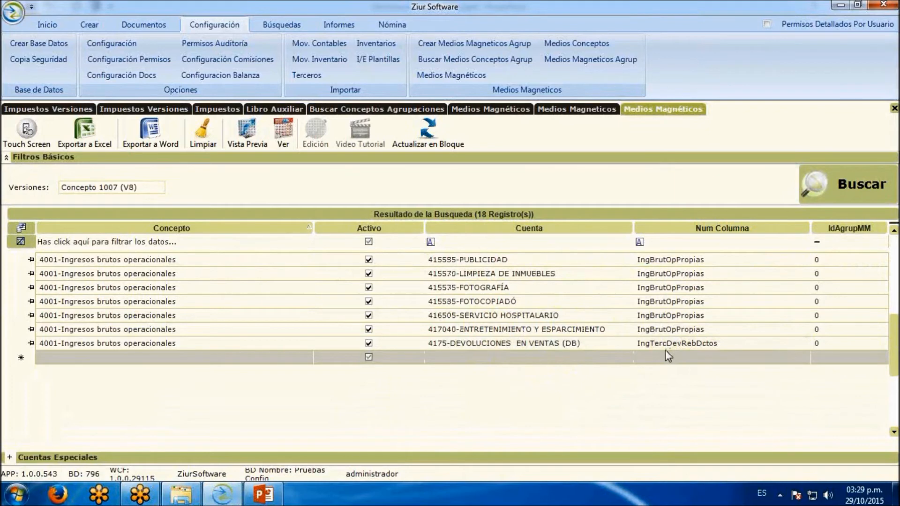
pyautogui.click(802, 343)
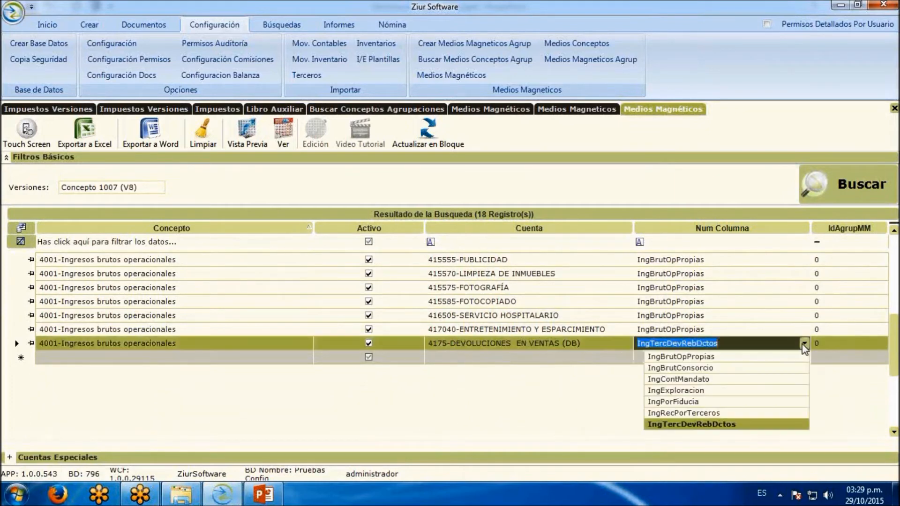
pyautogui.click(737, 425)
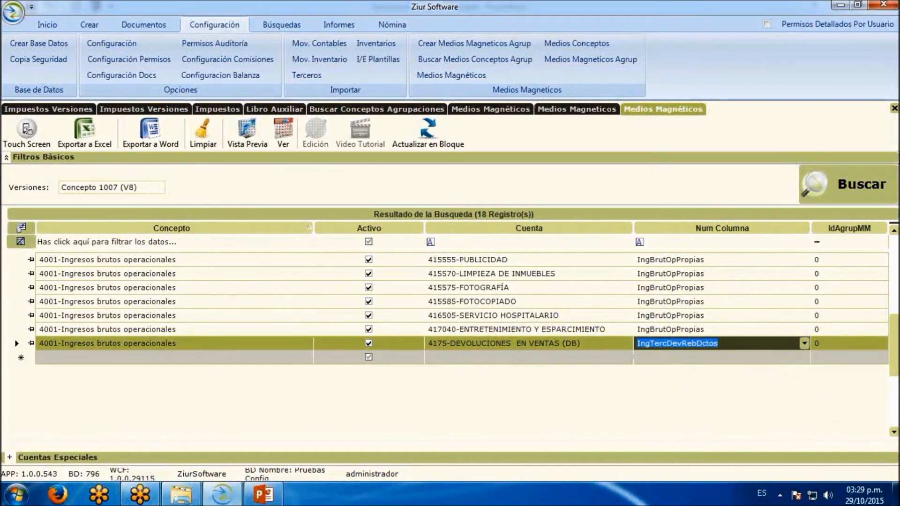
pyautogui.click(648, 243)
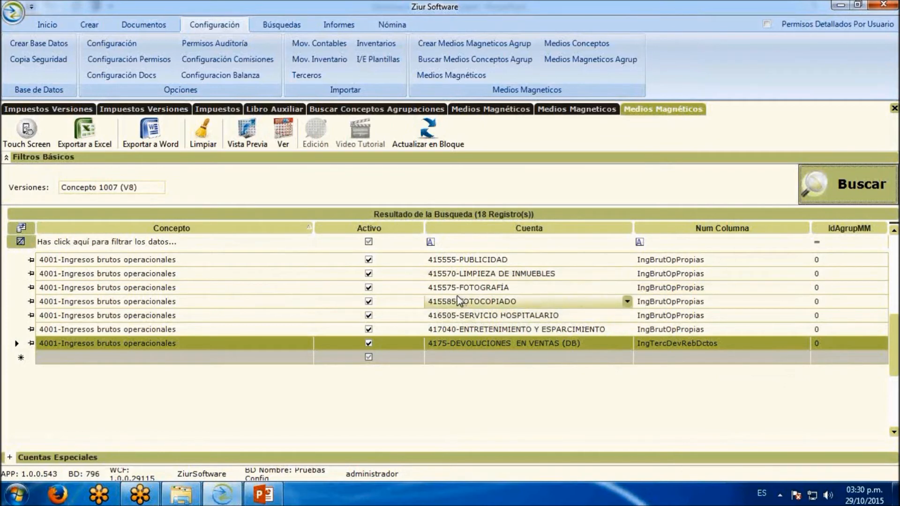
# Open a new Medios Magneticos report from the fiscal reports
pyautogui.click(339, 25)
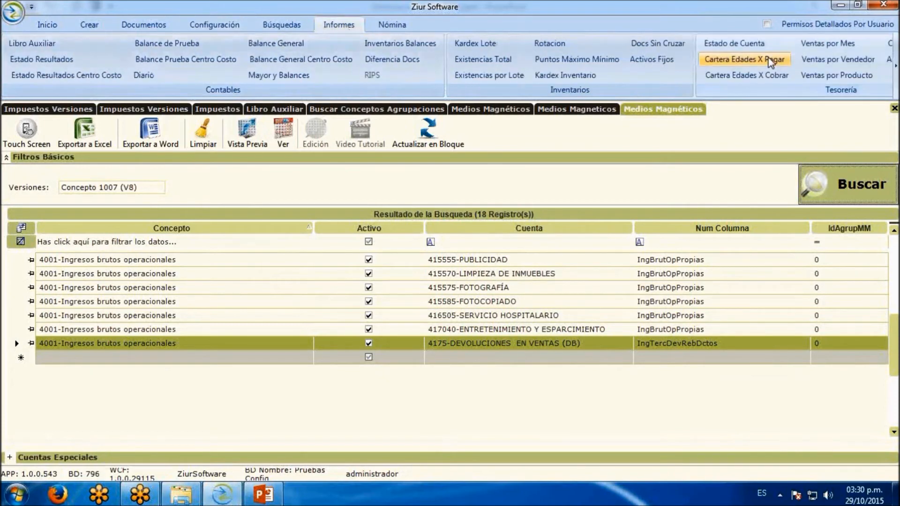
pyautogui.click(897, 83)
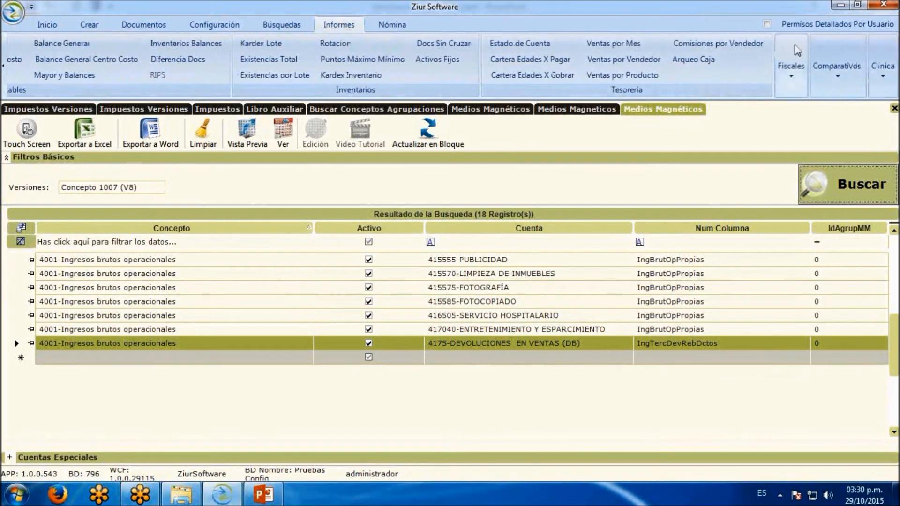
pyautogui.click(792, 76)
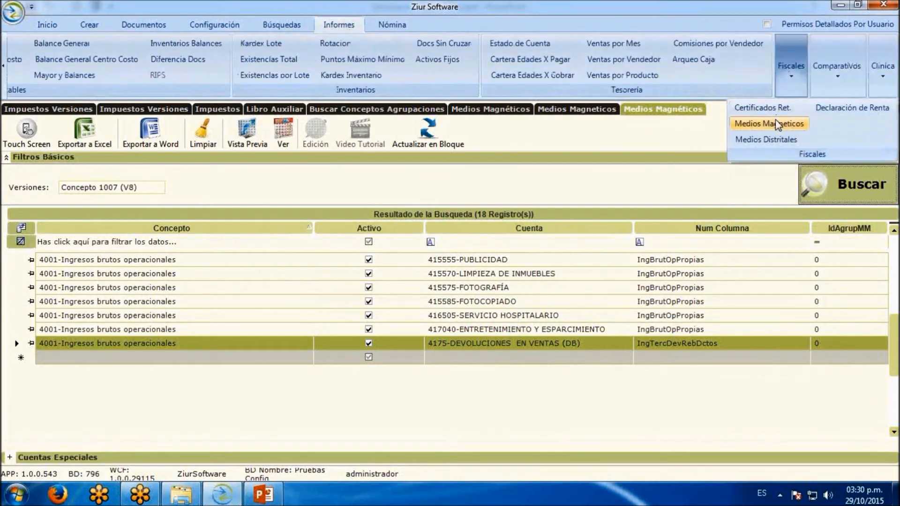
pyautogui.click(745, 123)
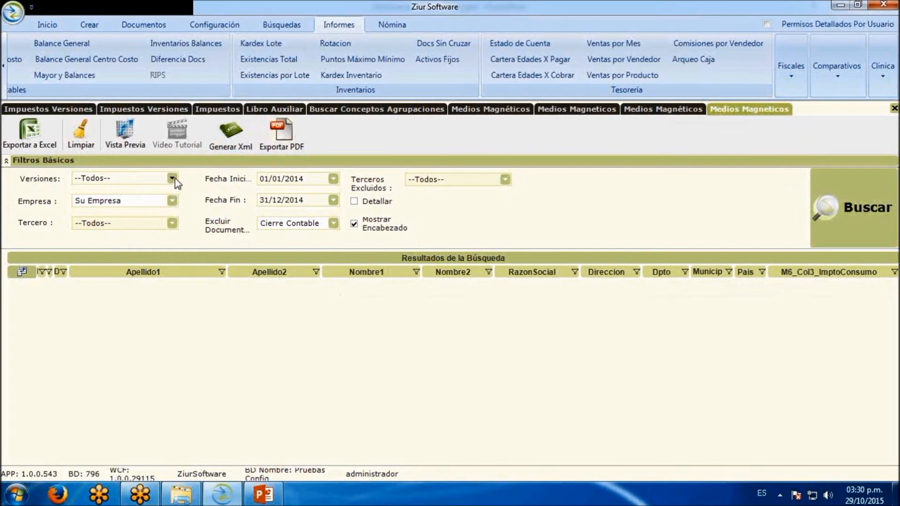
# Set the report version to Concepto 1007 (V8) and select PROBAR LTDA and Inmobiliaria Cerc S.A.S. instead of Su Empresa
pyautogui.click(173, 178)
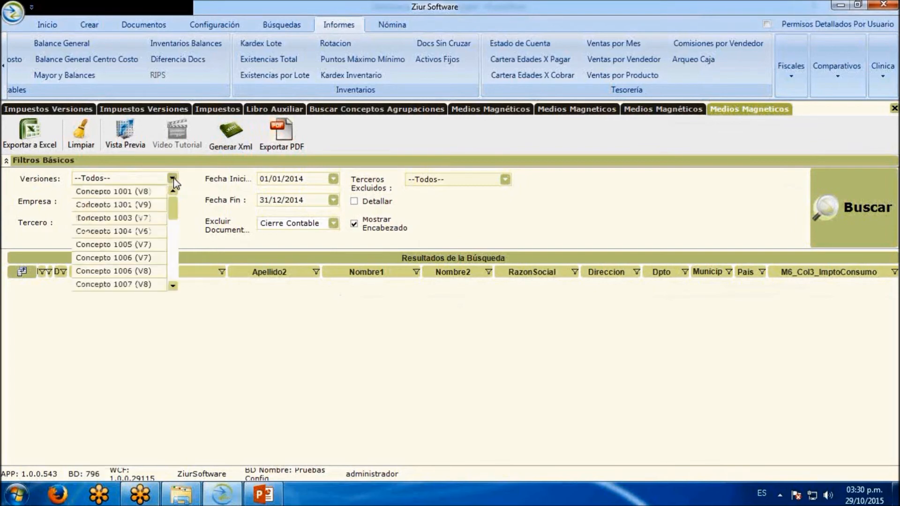
pyautogui.click(140, 284)
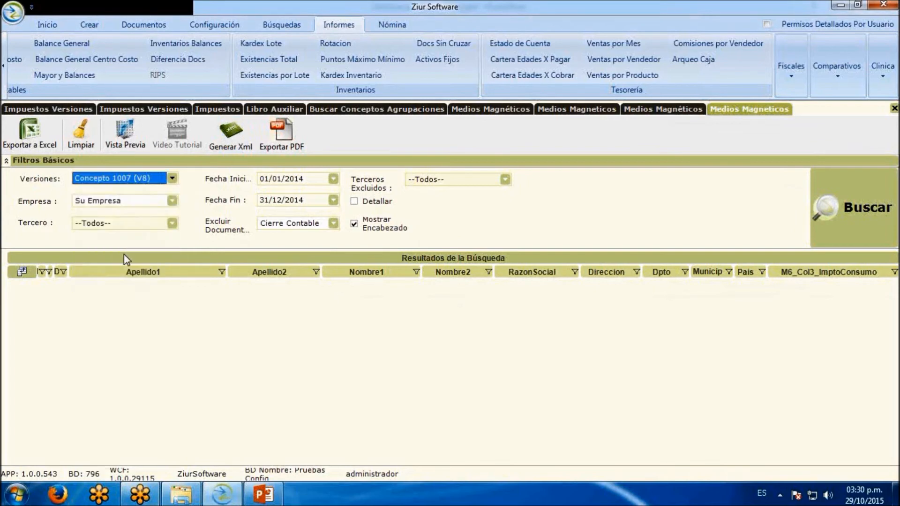
pyautogui.click(173, 201)
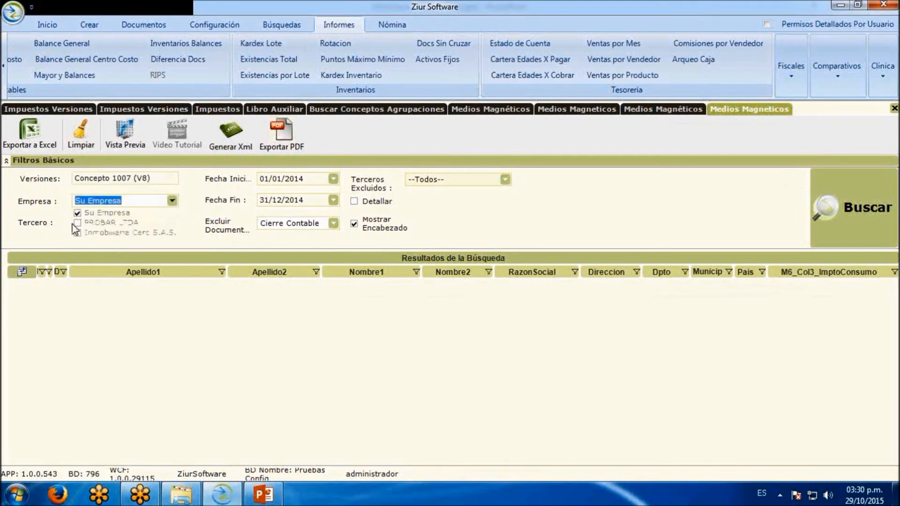
pyautogui.click(77, 222)
pyautogui.click(77, 232)
pyautogui.click(77, 213)
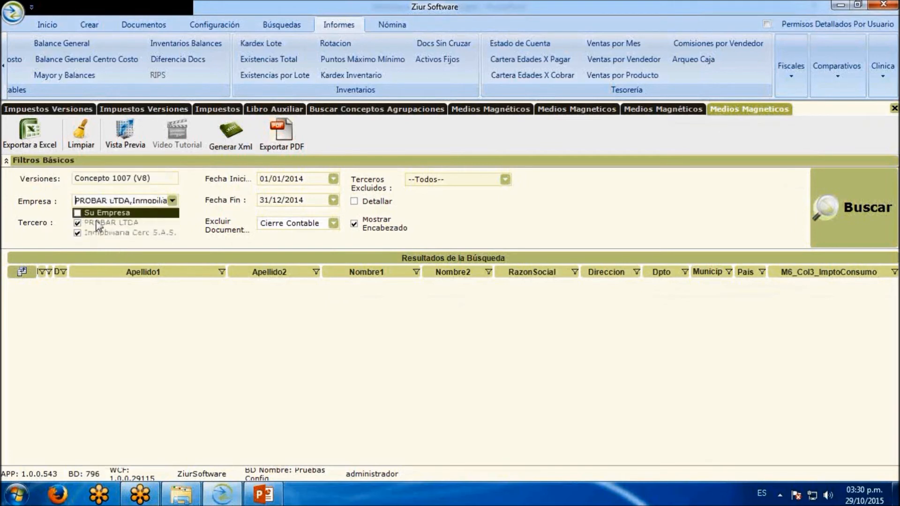
pyautogui.click(97, 224)
# Set the report period to 01/01/2015 through 31/12/2015, keep Cierre Contable documents excluded and enable Detallar
pyautogui.click(300, 184)
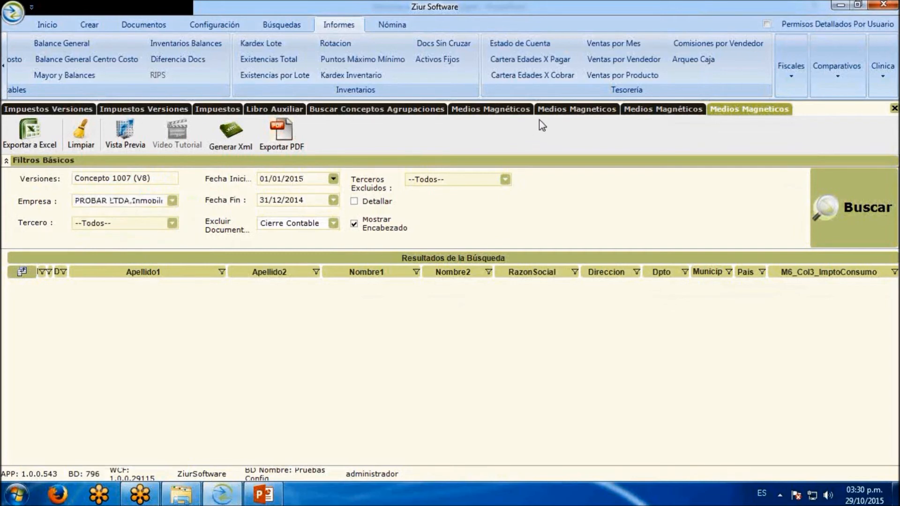
pyautogui.click(318, 204)
pyautogui.press('BackSpace')
pyautogui.write('5')
pyautogui.click(330, 224)
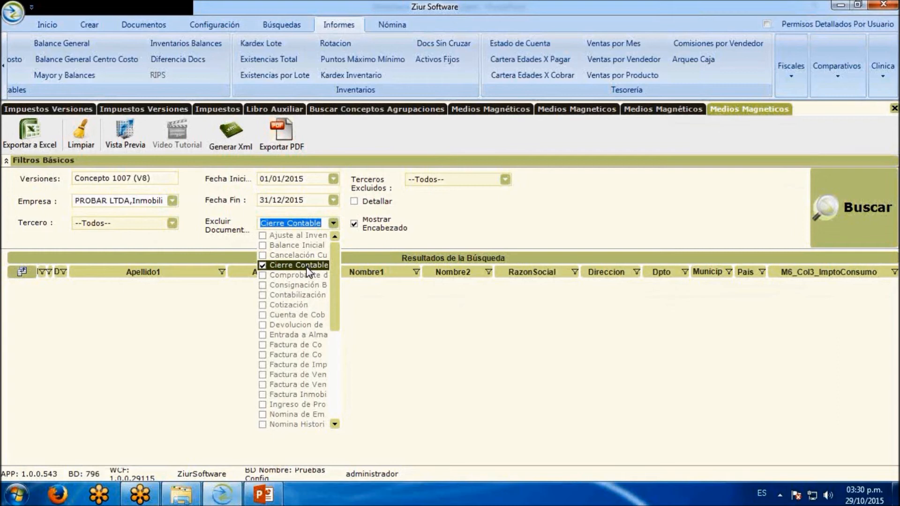
pyautogui.click(420, 236)
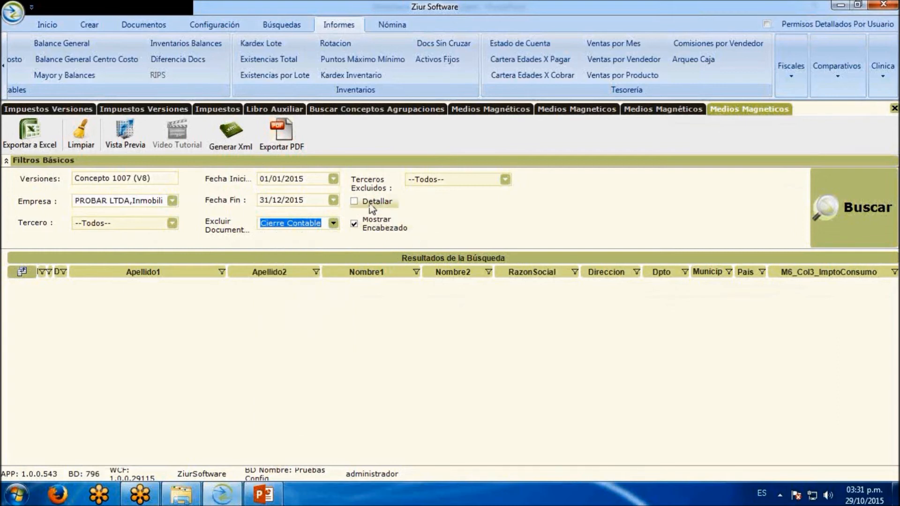
pyautogui.click(354, 201)
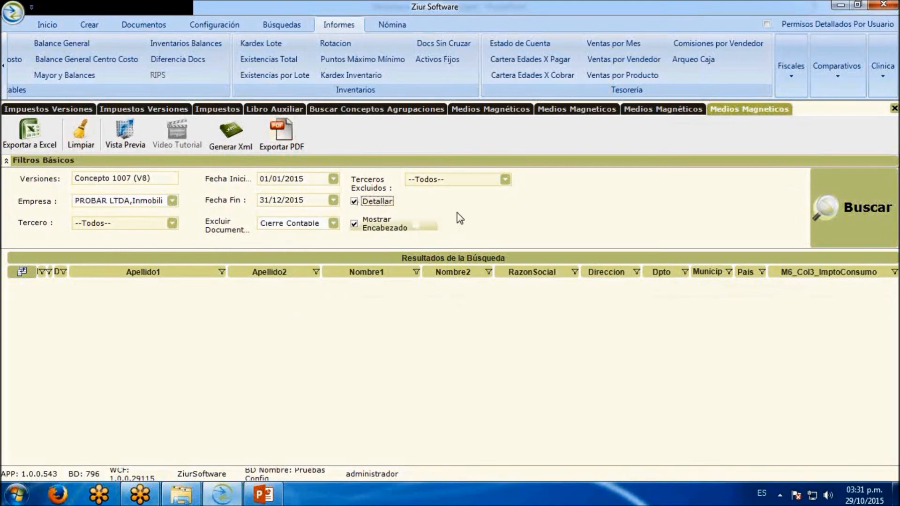
# Run the Concepto 1007 (V8) report and widen its IngBrutOpPropias column so the amounts are fully readable
pyautogui.click(828, 197)
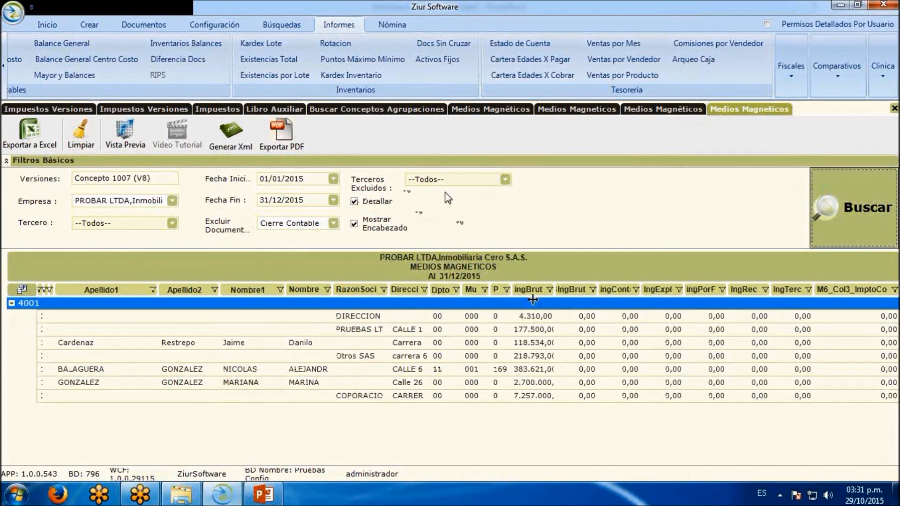
pyautogui.moveTo(555, 289); pyautogui.dragTo(591, 290)
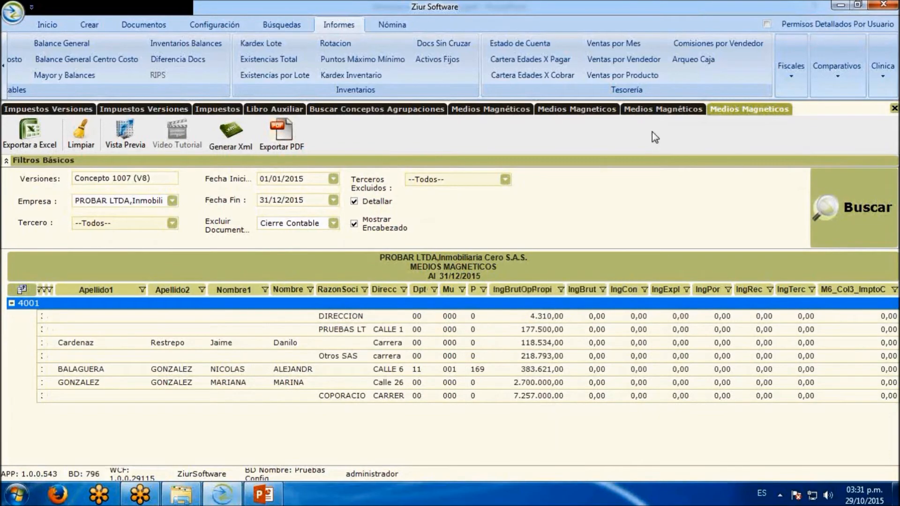
# Review the accounts configured for Concepto 1007 (V8) against the generated report, then return to the report
pyautogui.click(664, 110)
pyautogui.moveTo(894, 348); pyautogui.dragTo(894, 281)
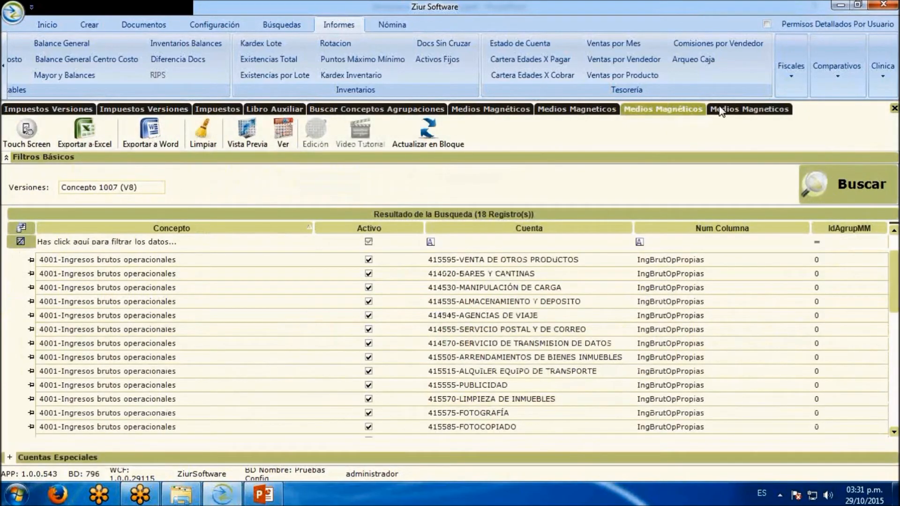
pyautogui.click(724, 111)
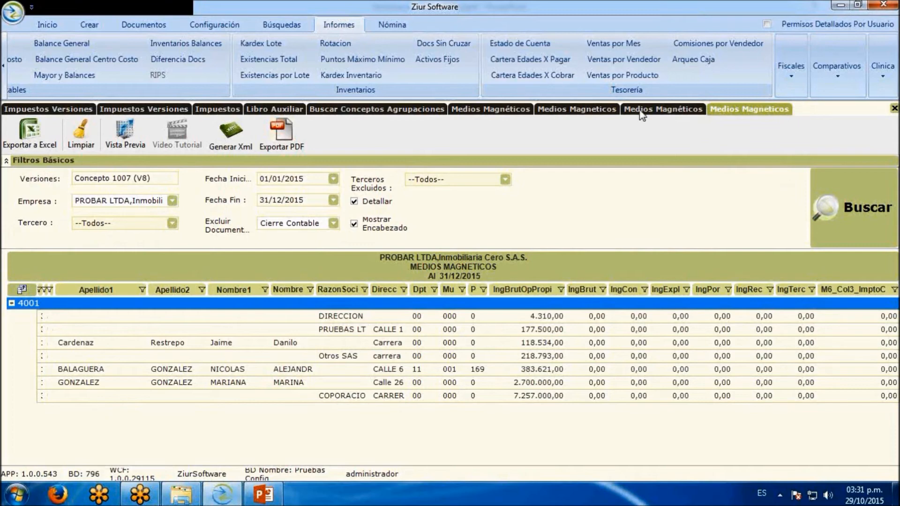
# Generate the report's XML file with year 2015, concept Inserción/Nuevo and period 01/01/2015 to 31/12/2015, saving it in Escritorio
pyautogui.click(236, 136)
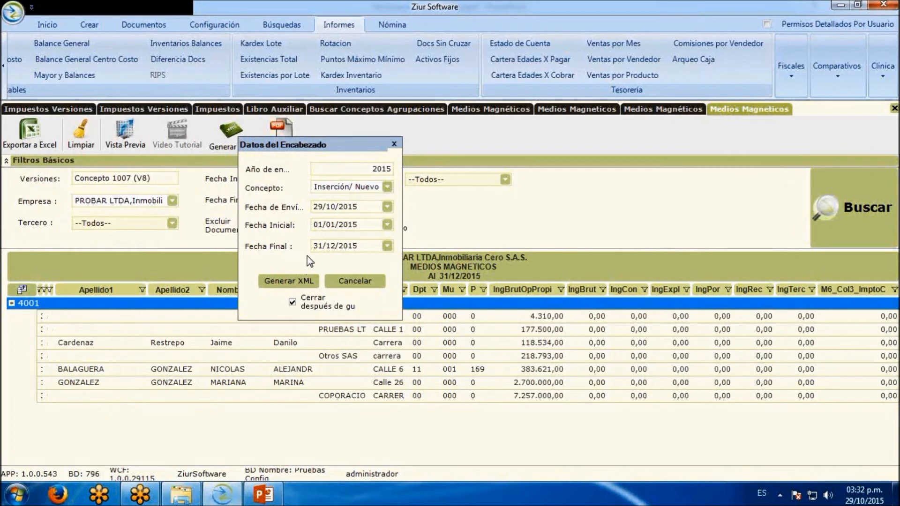
pyautogui.click(307, 280)
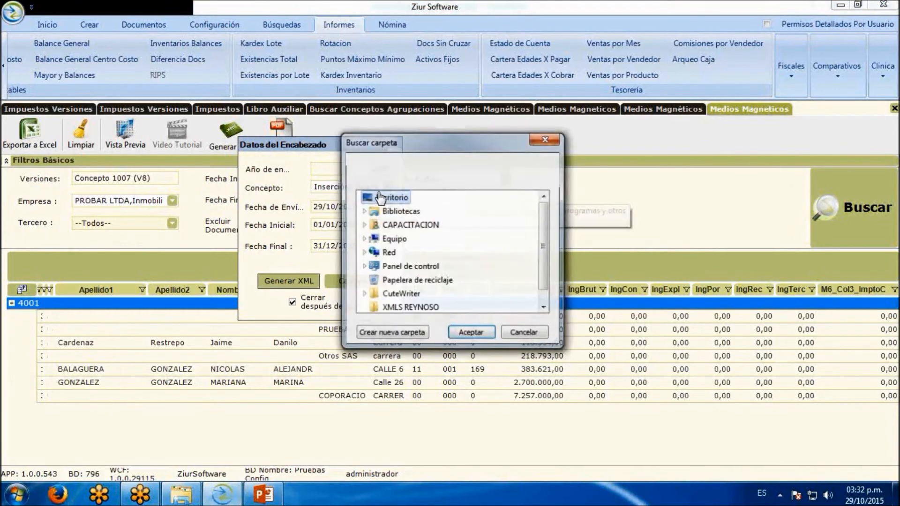
pyautogui.click(471, 333)
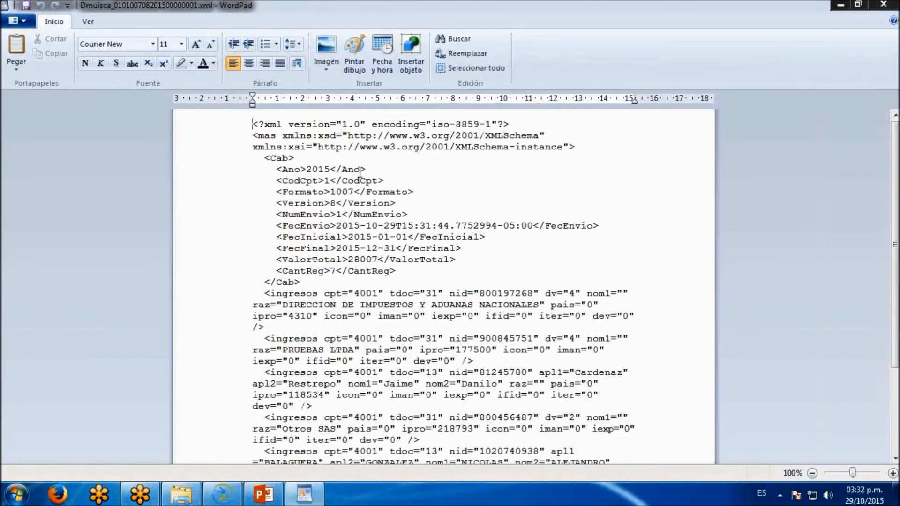
# Examine the generated Formato 1007 XML file in WordPad, from its header data to the last ingresos record
pyautogui.scroll(-3, 360, 172)
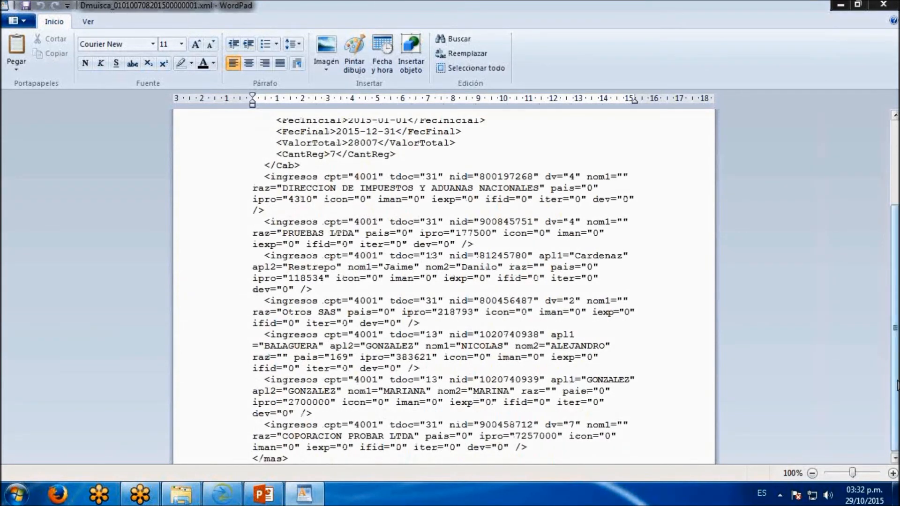
pyautogui.moveTo(896, 375); pyautogui.dragTo(896, 291)
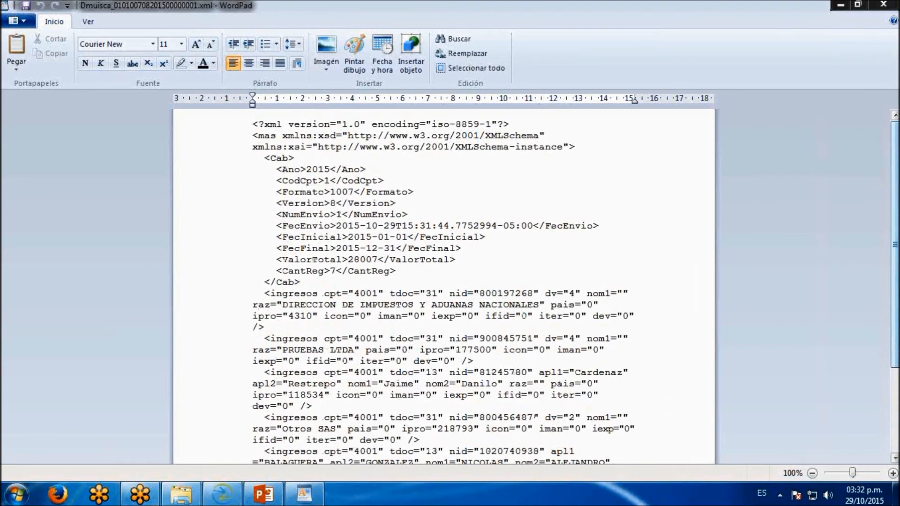
pyautogui.moveTo(896, 206); pyautogui.dragTo(896, 288)
pyautogui.scroll(5, 428, 255)
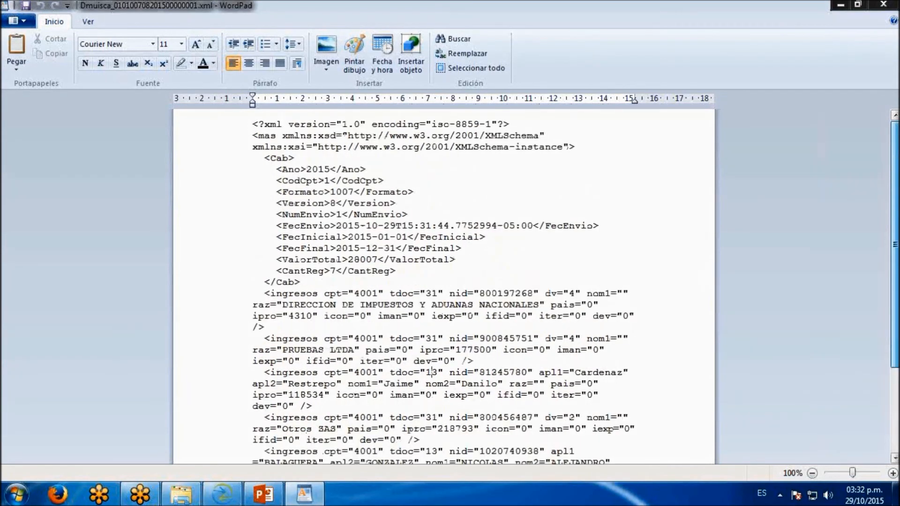
pyautogui.scroll(-5, 419, 236)
pyautogui.scroll(5, 450, 346)
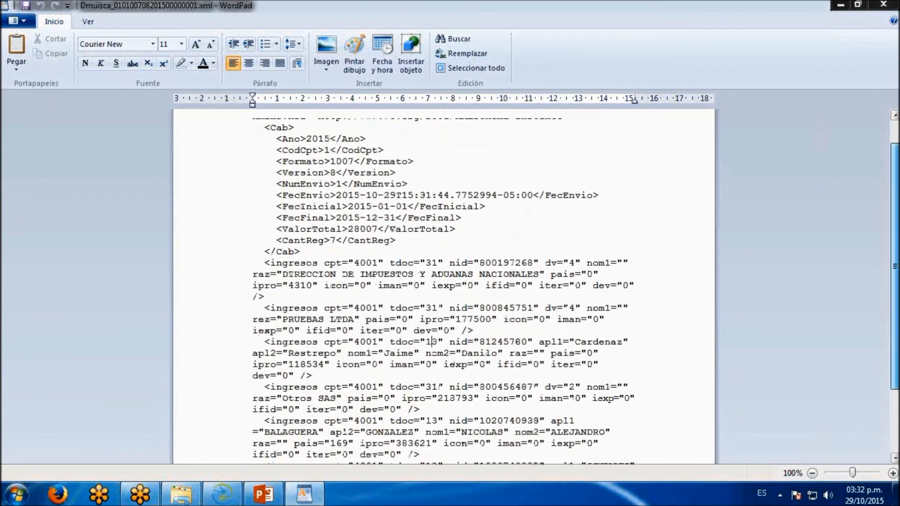
pyautogui.scroll(-5, 432, 334)
pyautogui.scroll(5, 895, 296)
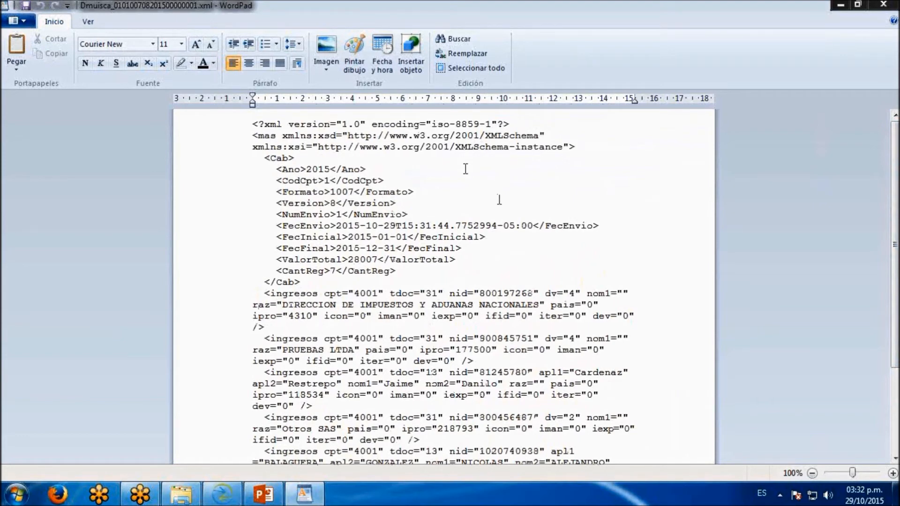
pyautogui.scroll(-4, 505, 186)
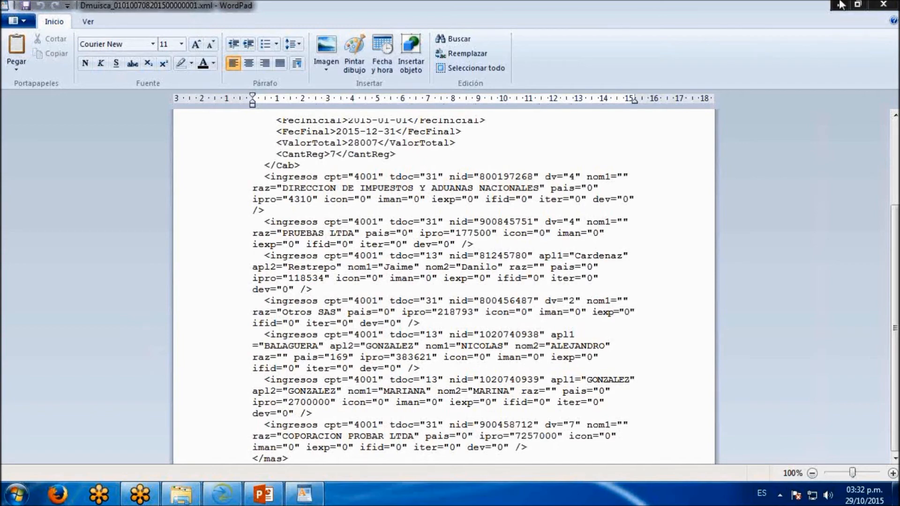
# Switch back to Ziur and search a new Medios Magnéticos configuration for version Concepto 1006 (V8)
pyautogui.click(228, 498)
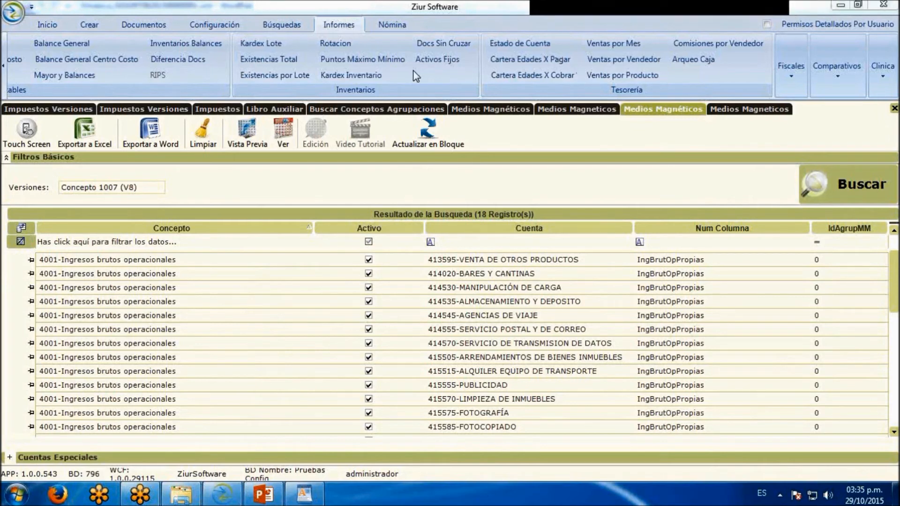
pyautogui.click(217, 26)
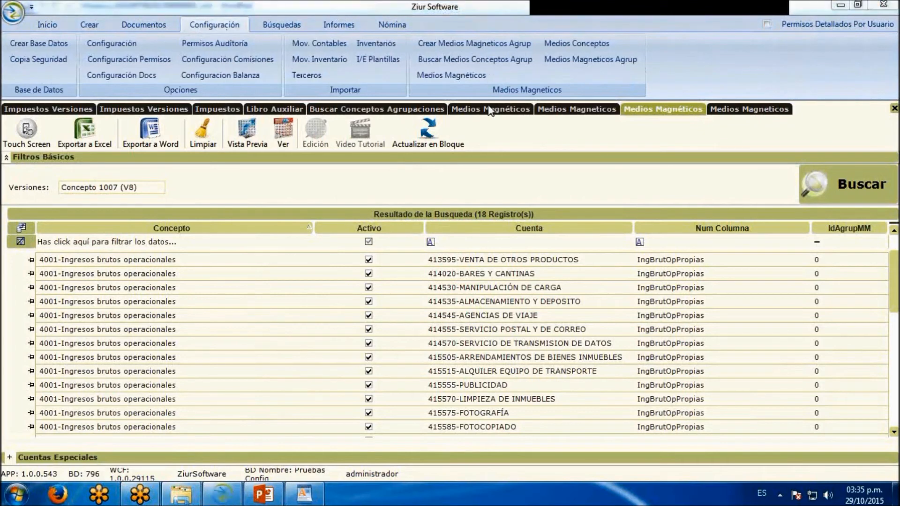
pyautogui.click(464, 76)
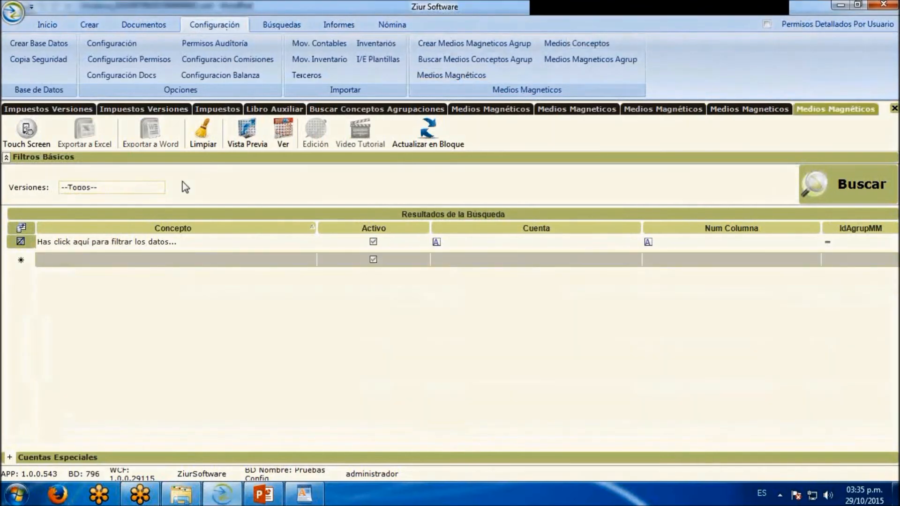
pyautogui.click(160, 188)
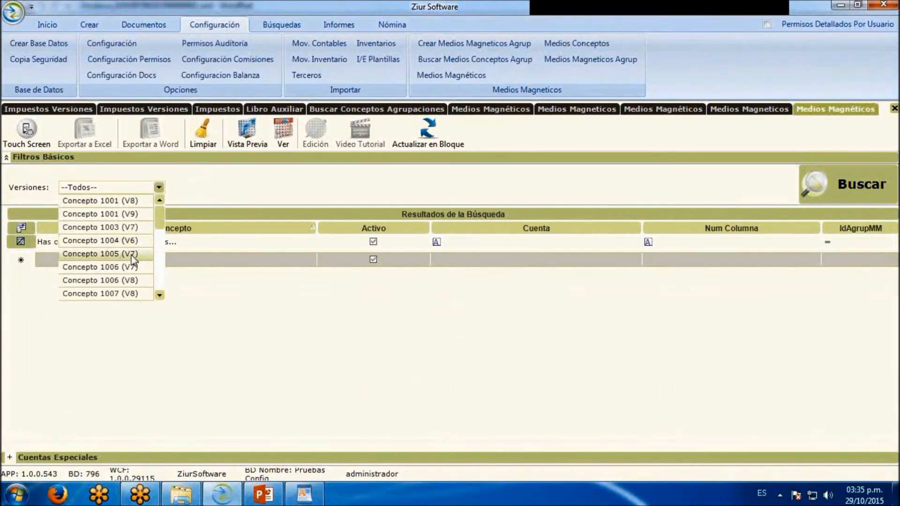
pyautogui.click(140, 280)
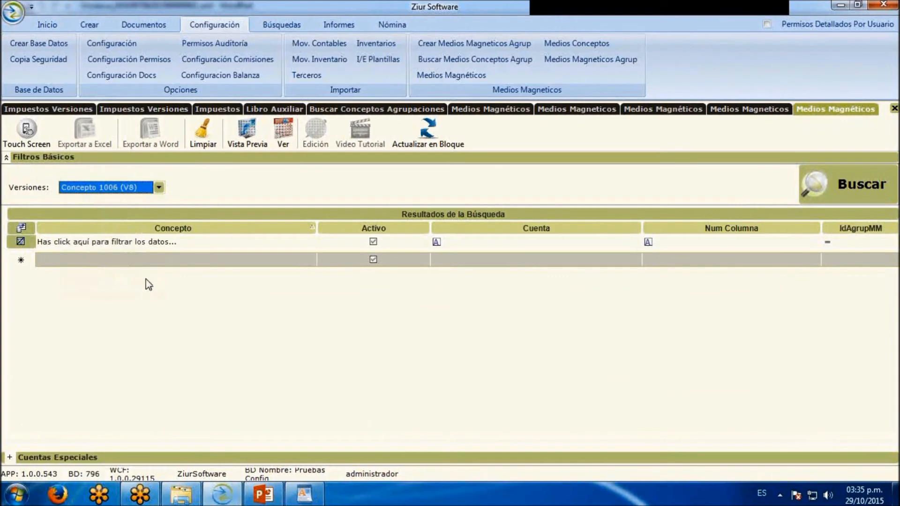
pyautogui.click(825, 184)
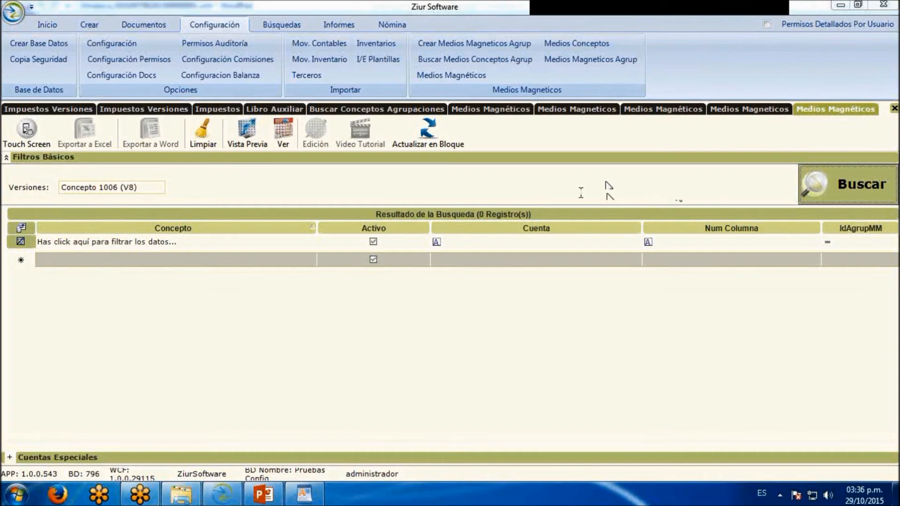
# Add a row for 1006-Concepto para Anexo 1006 with account 24080101-IVA GENERADO VENTAS 16% and Num Columna ImptoGenerado
pyautogui.click(311, 259)
pyautogui.click(311, 259)
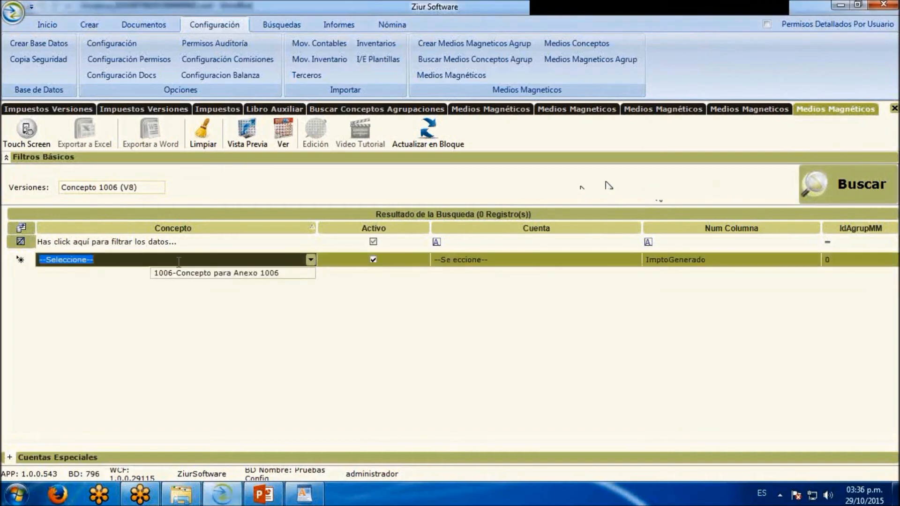
pyautogui.click(208, 274)
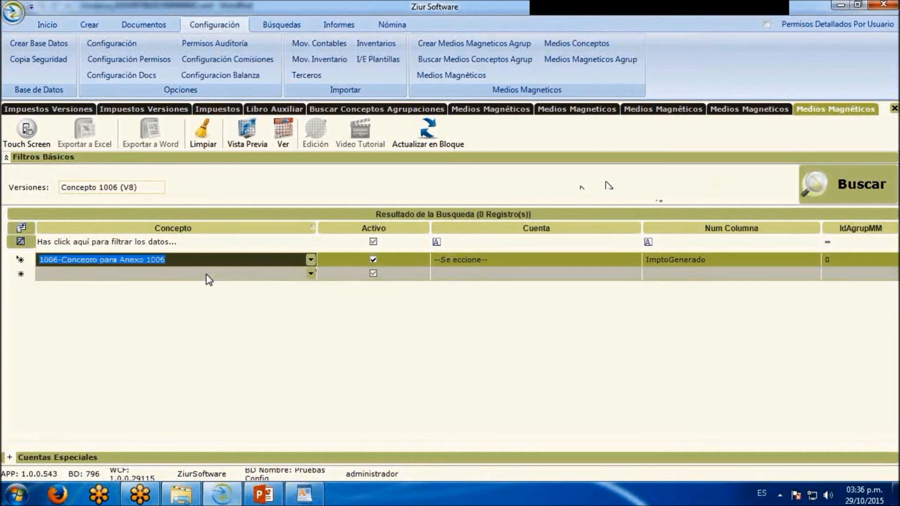
pyautogui.click(635, 260)
pyautogui.click(637, 260)
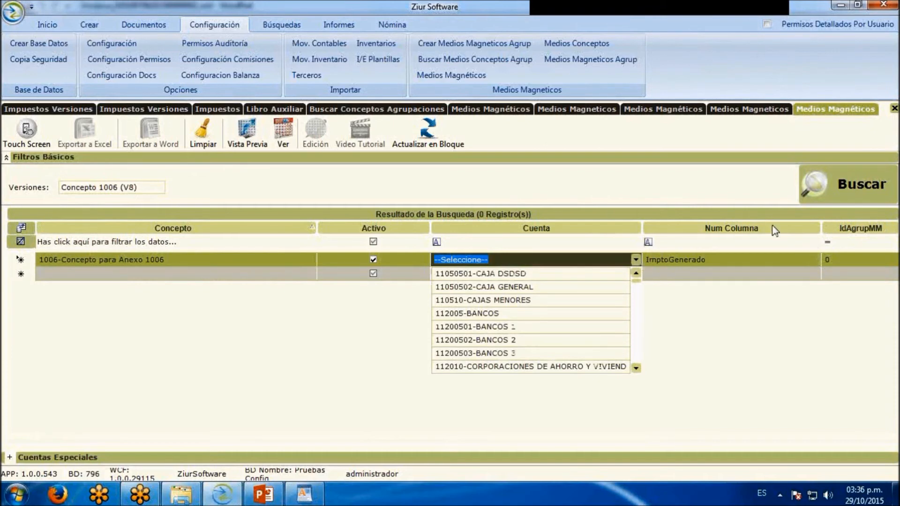
pyautogui.write('24080101-IVA GENERADO VENTAS 16%')
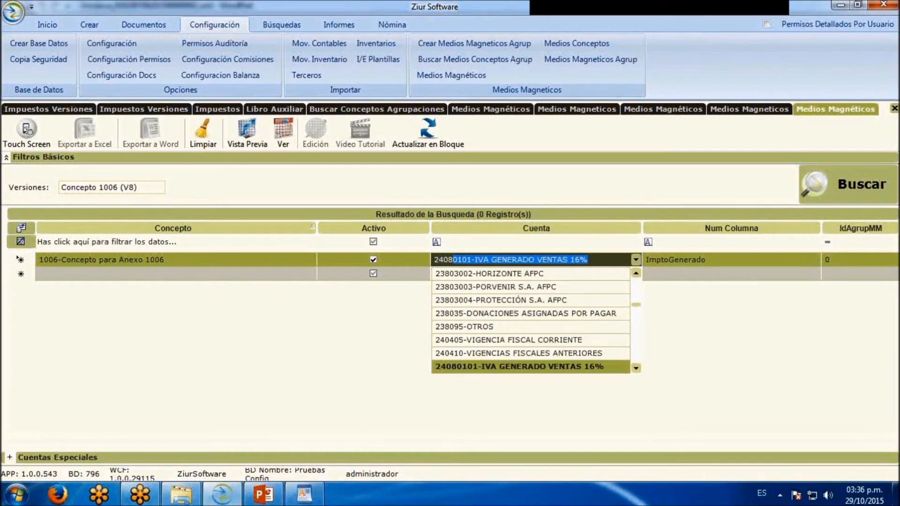
pyautogui.press('Tab')
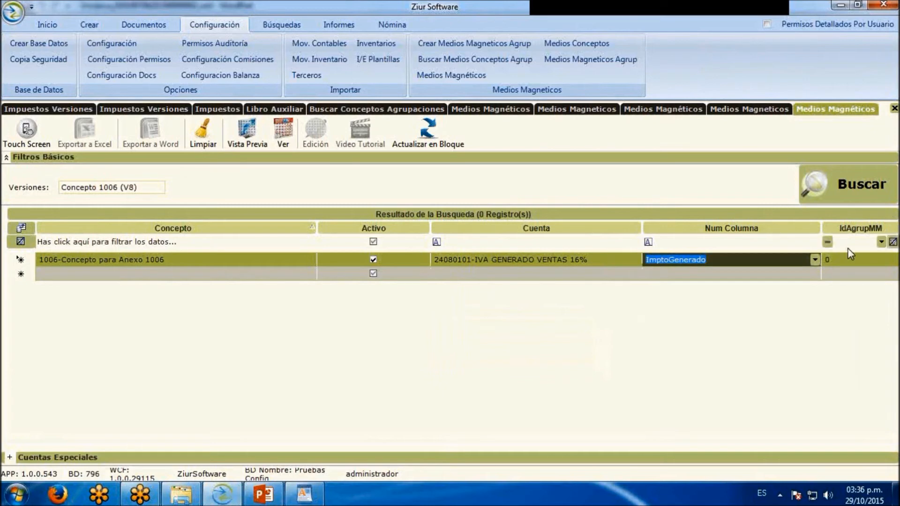
pyautogui.click(817, 260)
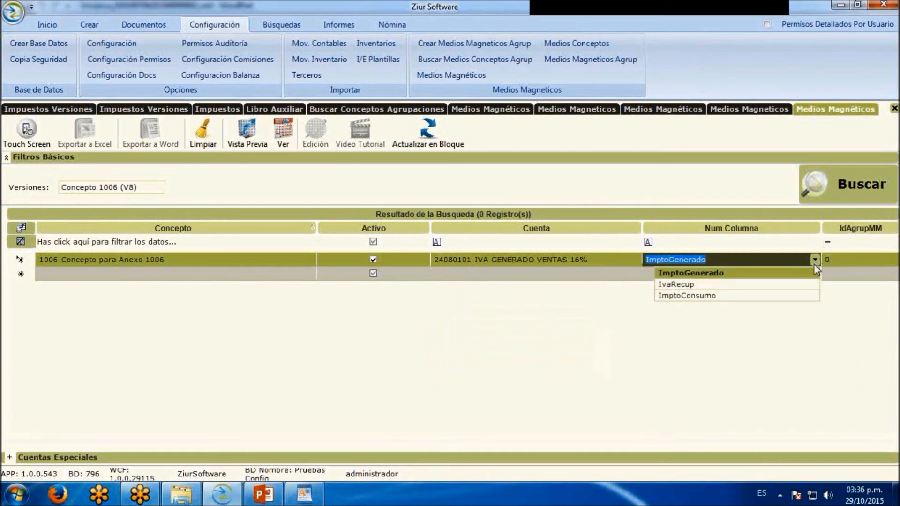
pyautogui.click(800, 274)
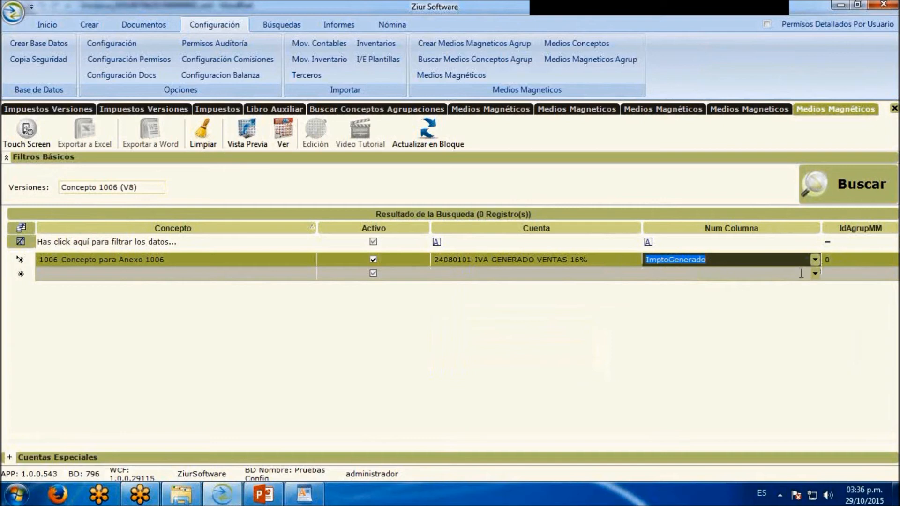
# Add a second 1006-Concepto para Anexo 1006 row with account 24080105-IVA POR DEVOLUCONES EN COMPRAS 16% and Num Columna IvaRecup
pyautogui.click(311, 273)
pyautogui.click(261, 285)
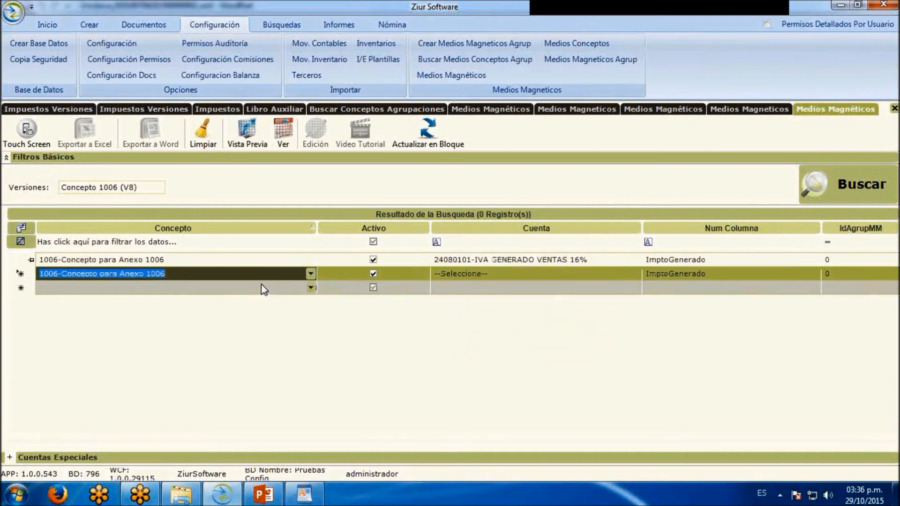
pyautogui.click(634, 274)
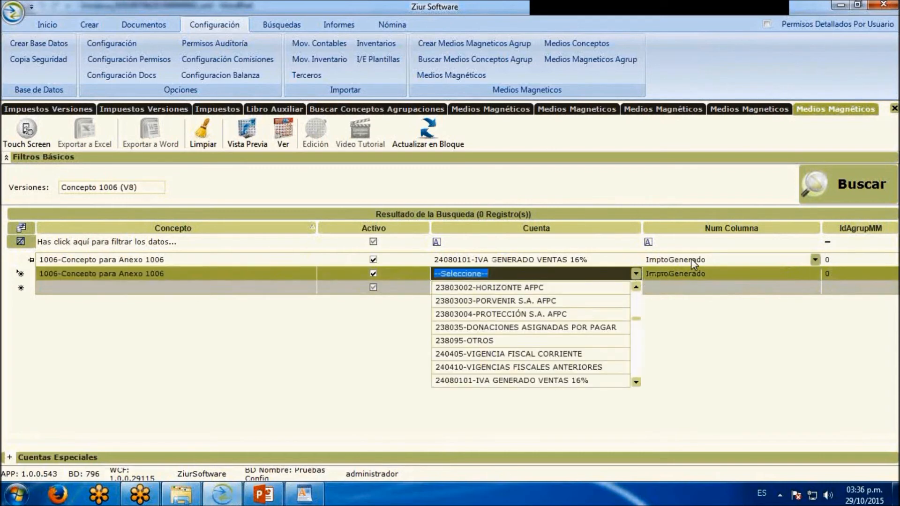
pyautogui.write('24')
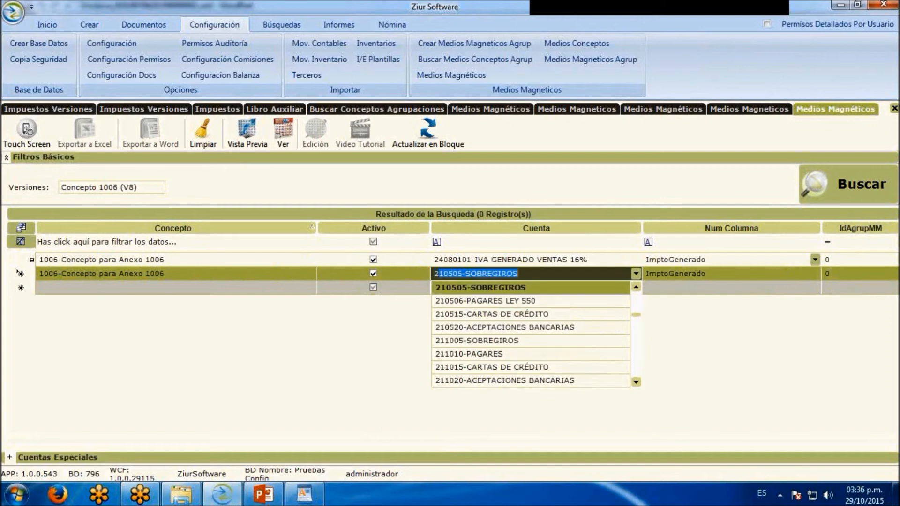
pyautogui.write('080105-IVA POR DEVOLUCONES EN COMPRAS 16%')
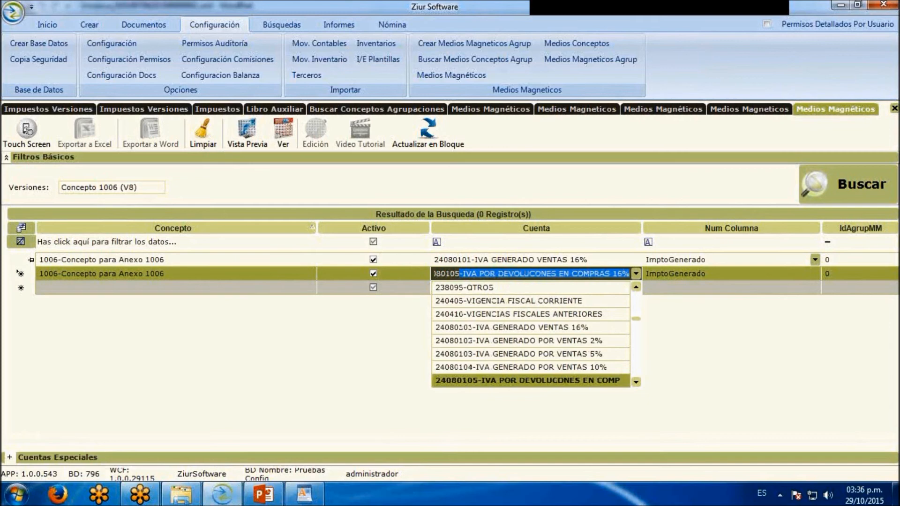
pyautogui.press('Tab')
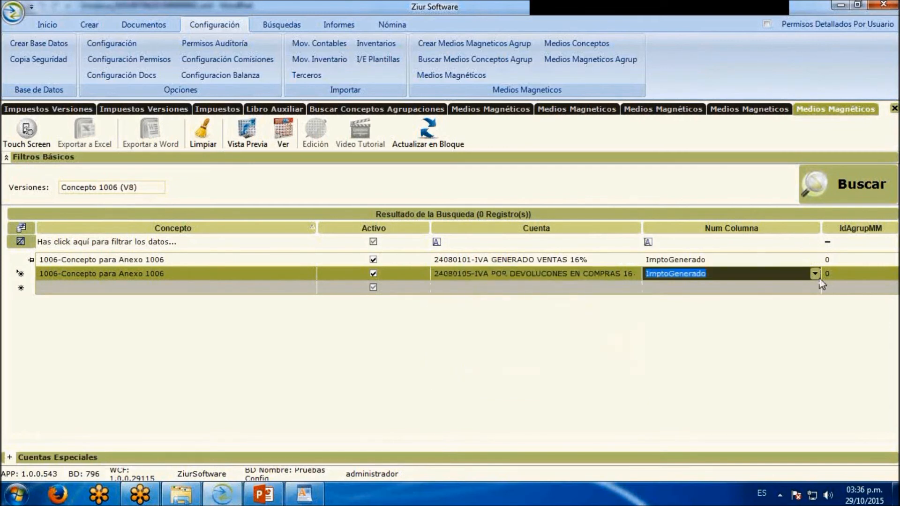
pyautogui.click(815, 274)
pyautogui.click(783, 300)
pyautogui.press('Tab')
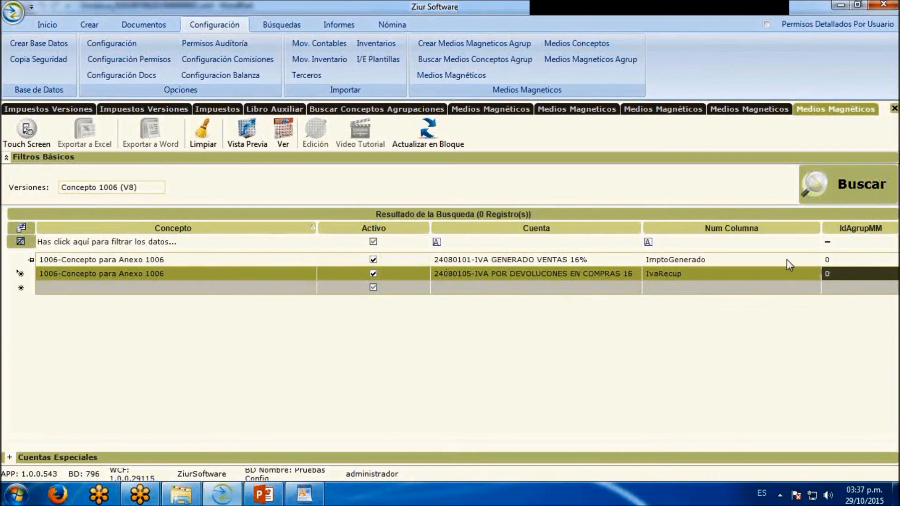
# Search Concepto 1006 (V8) again to check its configured account rows
pyautogui.click(866, 200)
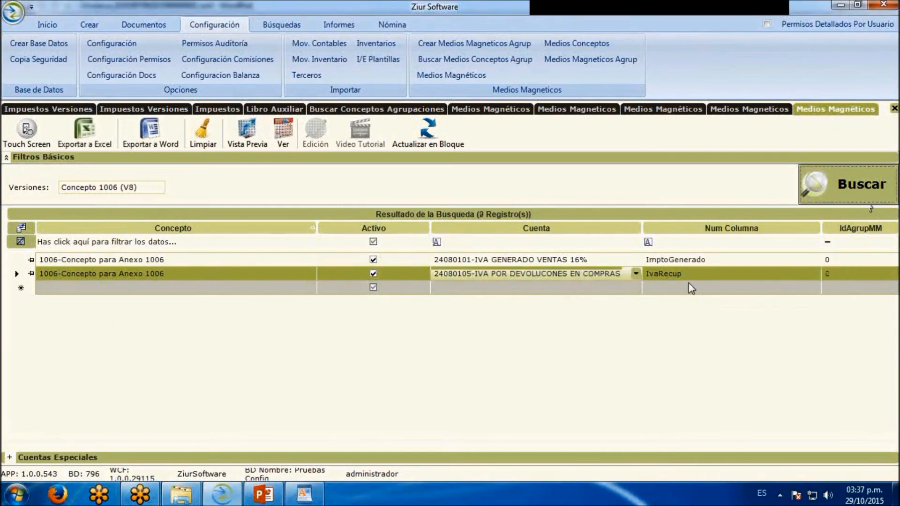
pyautogui.click(850, 201)
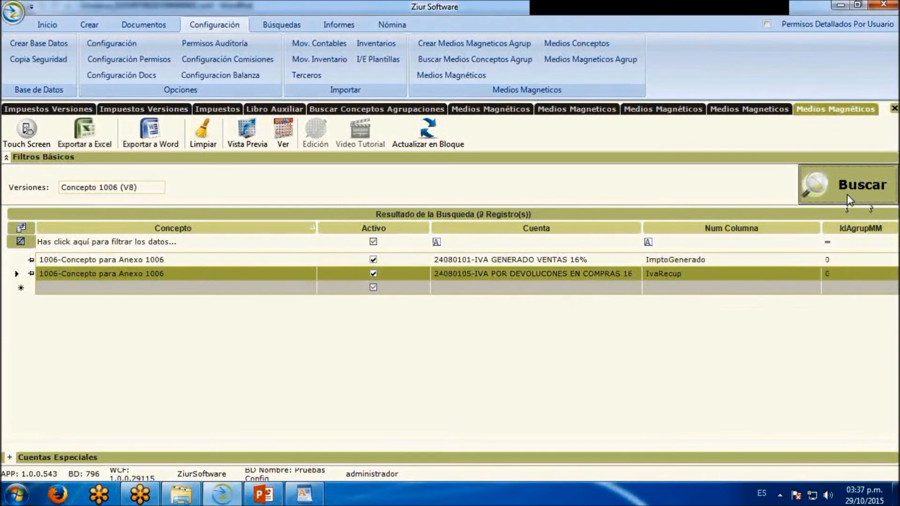
pyautogui.click(460, 273)
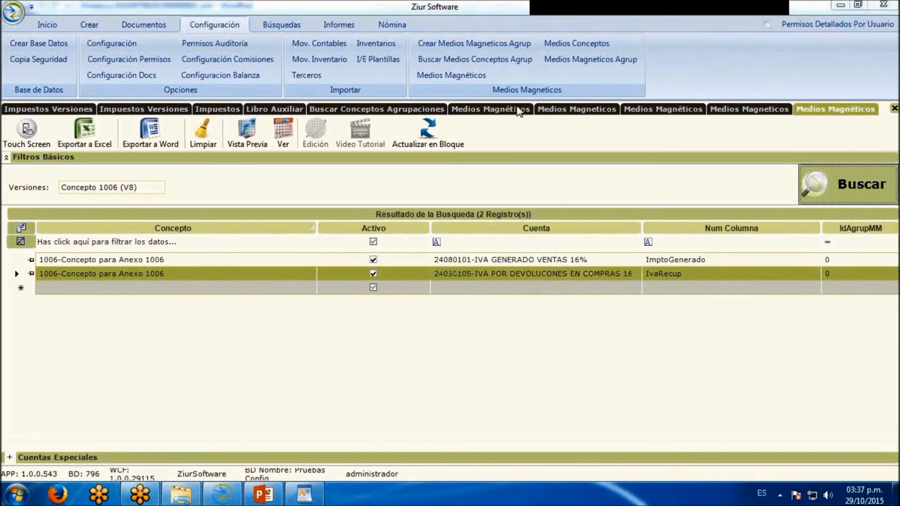
# Open a new fiscal Medios Magneticos report and select version Concepto 1006 (V8)
pyautogui.click(337, 25)
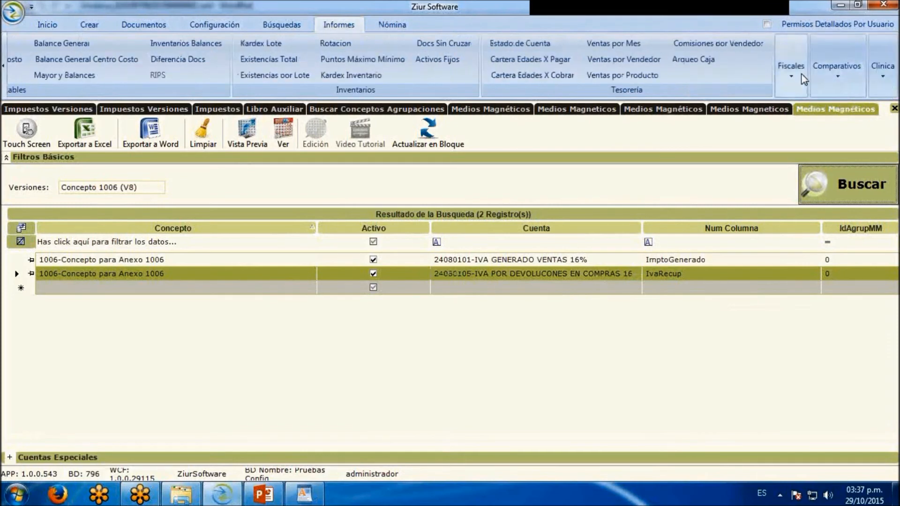
pyautogui.click(803, 79)
pyautogui.click(769, 123)
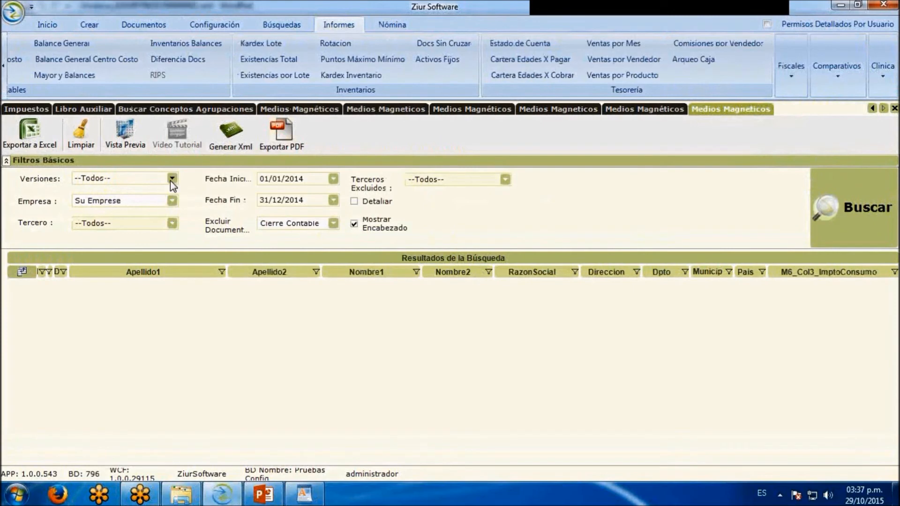
pyautogui.click(171, 180)
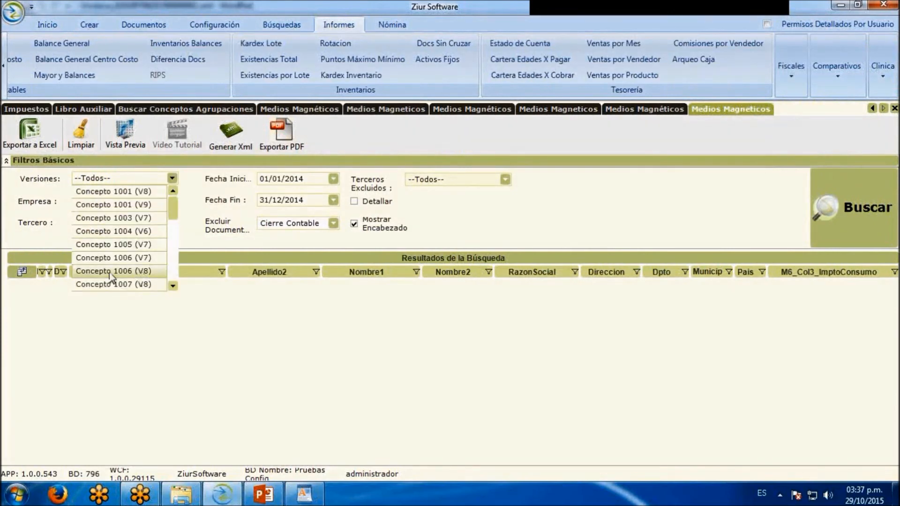
pyautogui.click(145, 272)
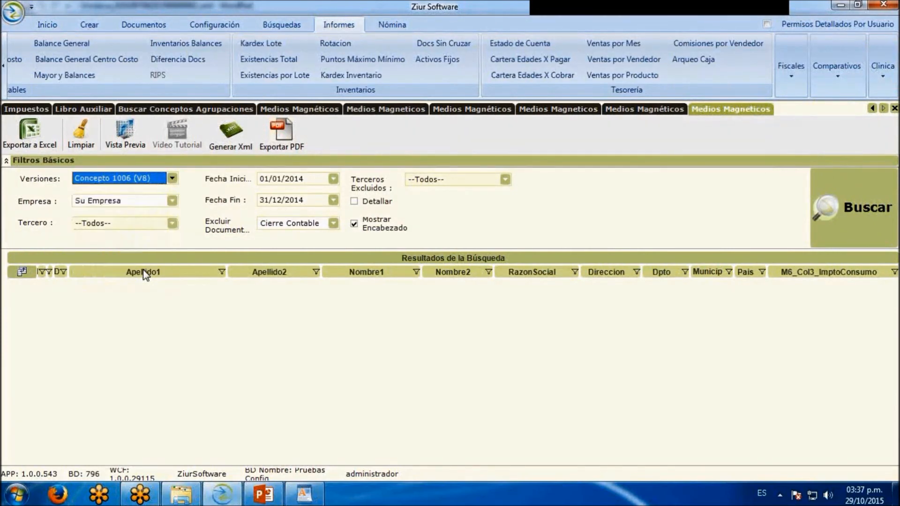
# Set the 1006 report's date range from 01/01/2015 to 31/12/2015
pyautogui.click(305, 181)
pyautogui.press('BackSpace')
pyautogui.write('5')
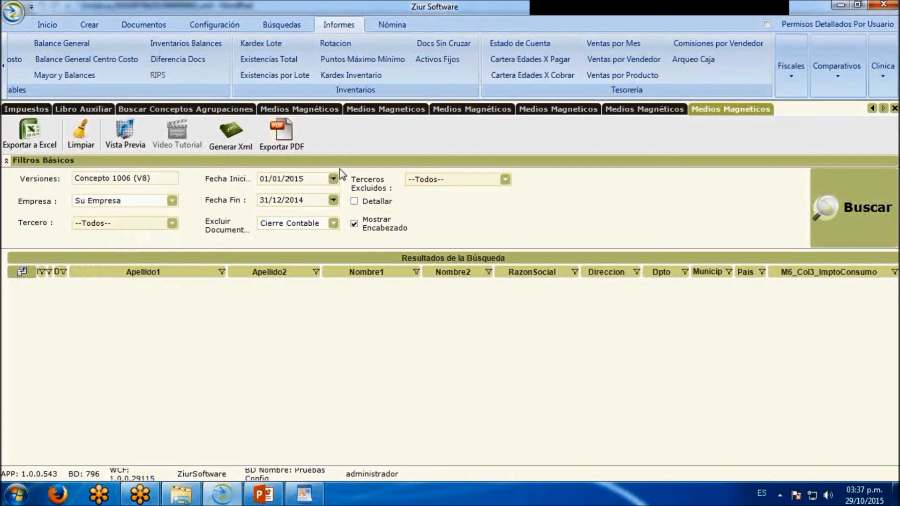
pyautogui.click(307, 199)
pyautogui.press('BackSpace')
pyautogui.write('5')
# Add PROBAR LTDA and Inmobiliaria Cero S.A.S. to the report's companies and run the search with Detallar enabled
pyautogui.click(172, 200)
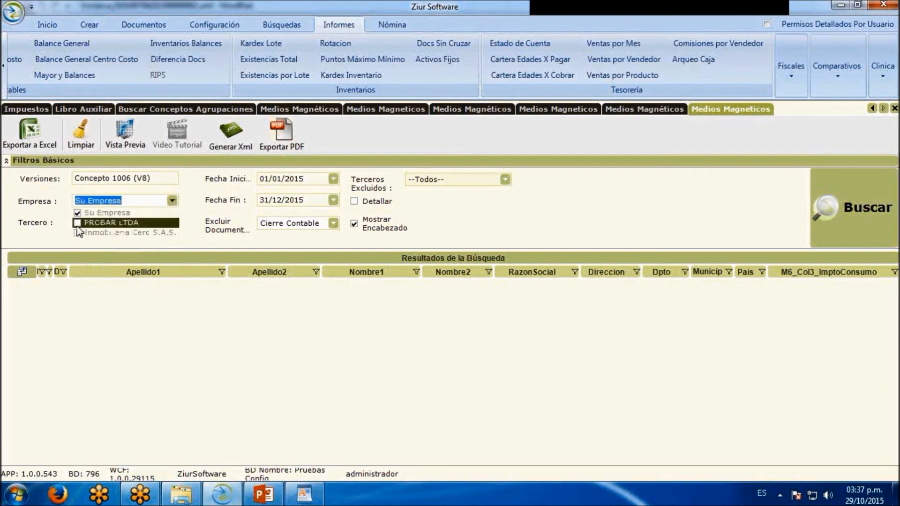
pyautogui.click(77, 224)
pyautogui.click(77, 233)
pyautogui.click(44, 232)
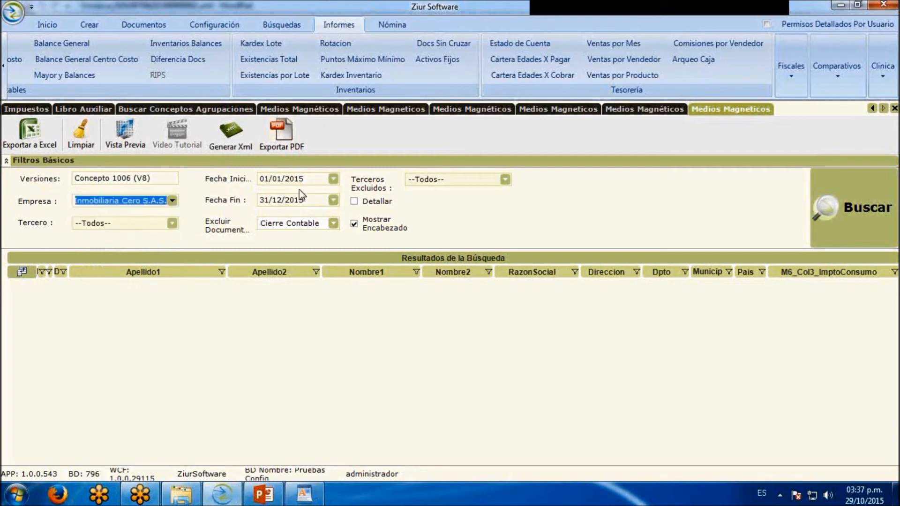
pyautogui.click(606, 133)
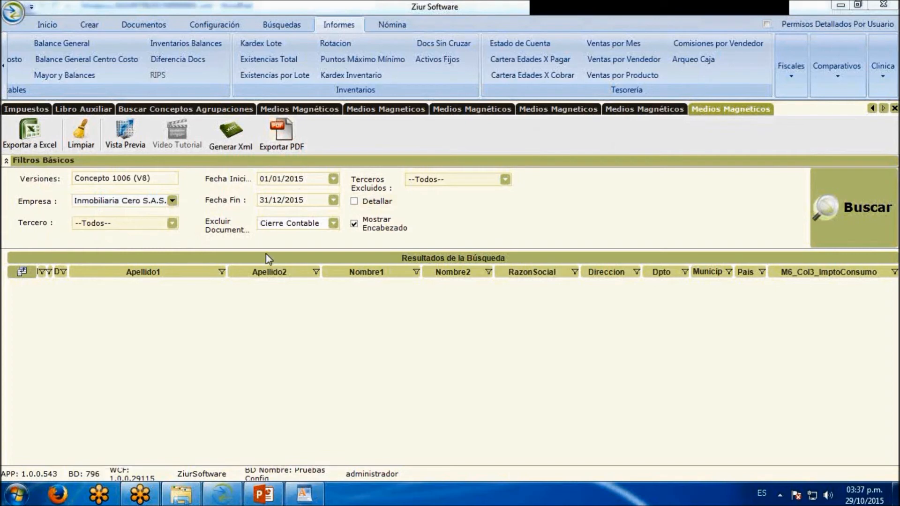
pyautogui.click(374, 207)
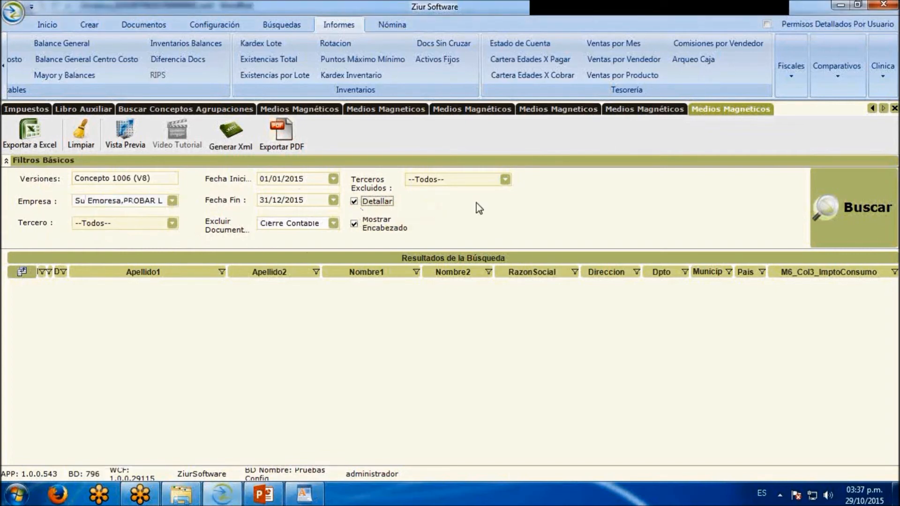
pyautogui.click(864, 209)
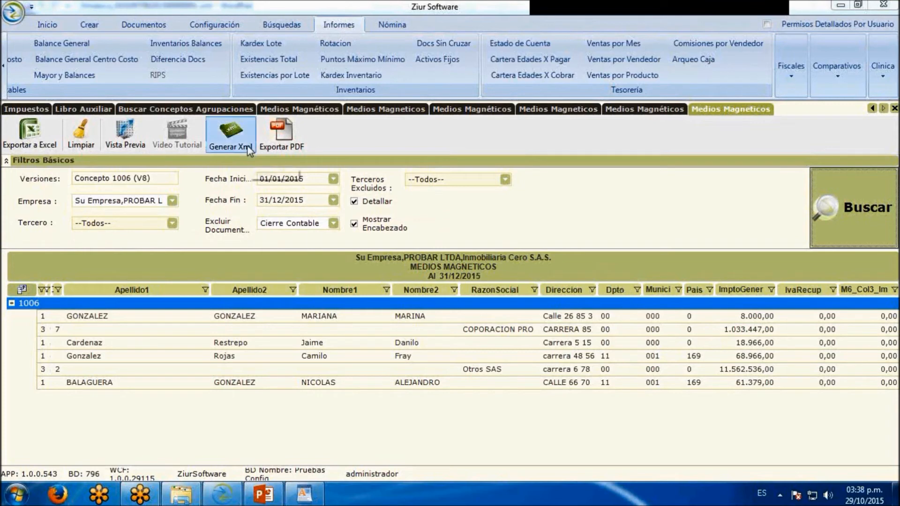
# Generate the XML of the 1006 report with the proposed header data and save it to Escritorio
pyautogui.click(232, 133)
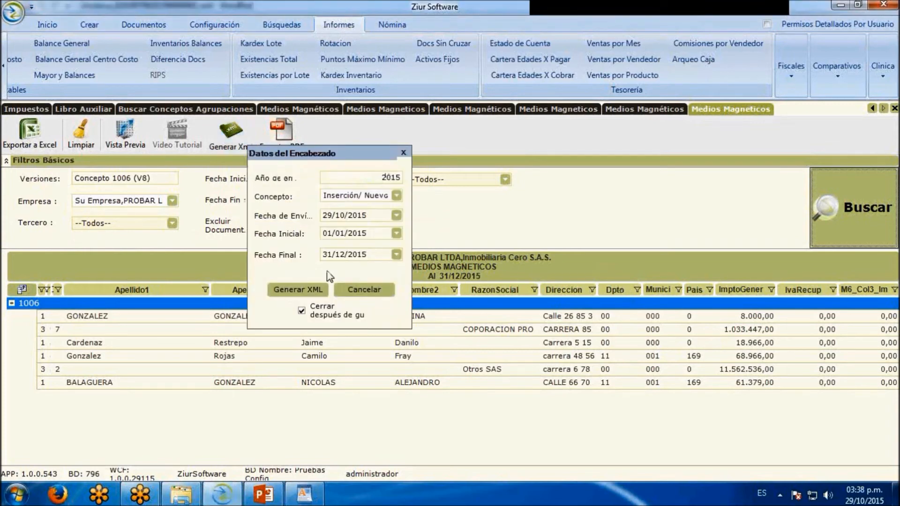
pyautogui.click(298, 289)
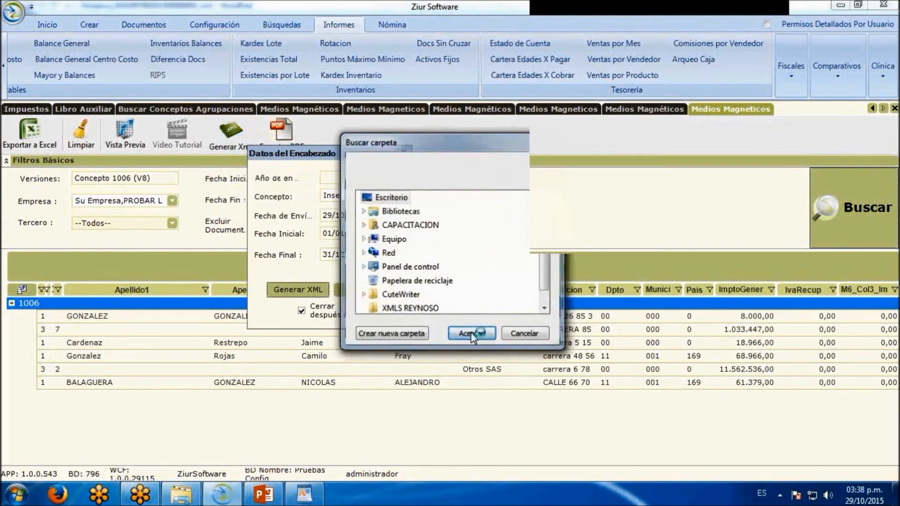
pyautogui.click(470, 332)
# Review the generated Formato 1006 XML in WordPad, checking its header and impoventas records alongside the 1007 file
pyautogui.scroll(-1, 428, 202)
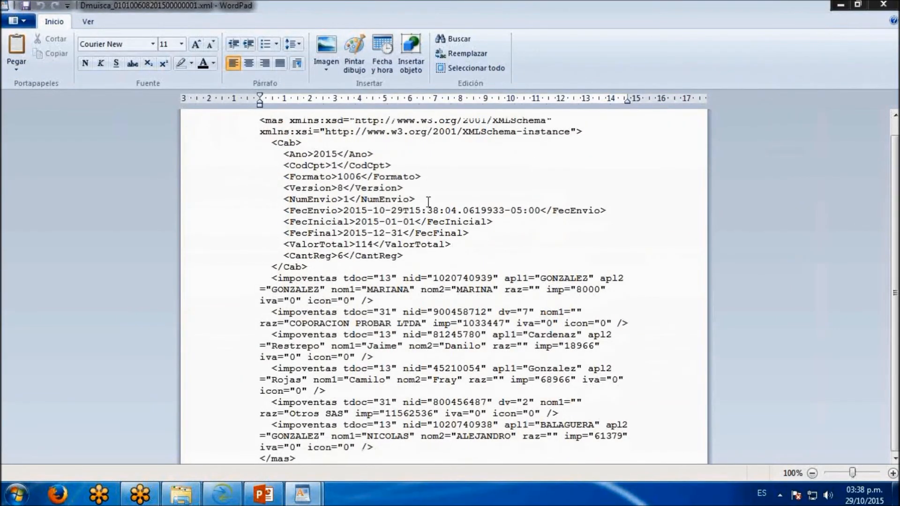
pyautogui.moveTo(297, 483)
pyautogui.click(275, 445)
pyautogui.moveTo(302, 502)
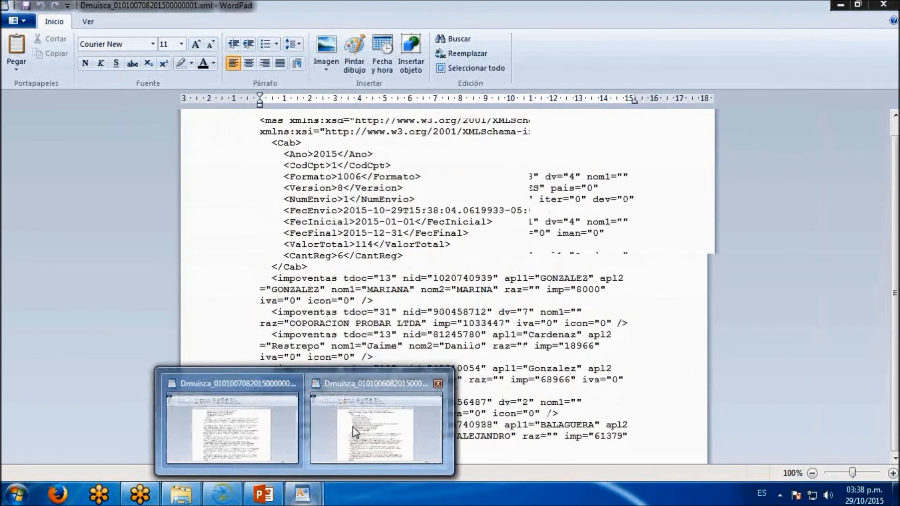
pyautogui.click(352, 427)
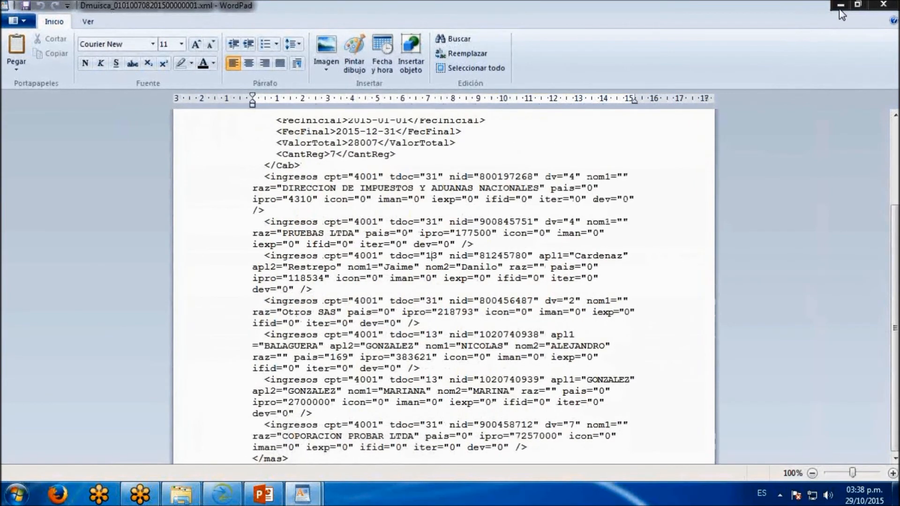
# Return to Ziur and search a new Medios Magnéticos configuration for version Concepto 1001 (V9)
pyautogui.click(840, 5)
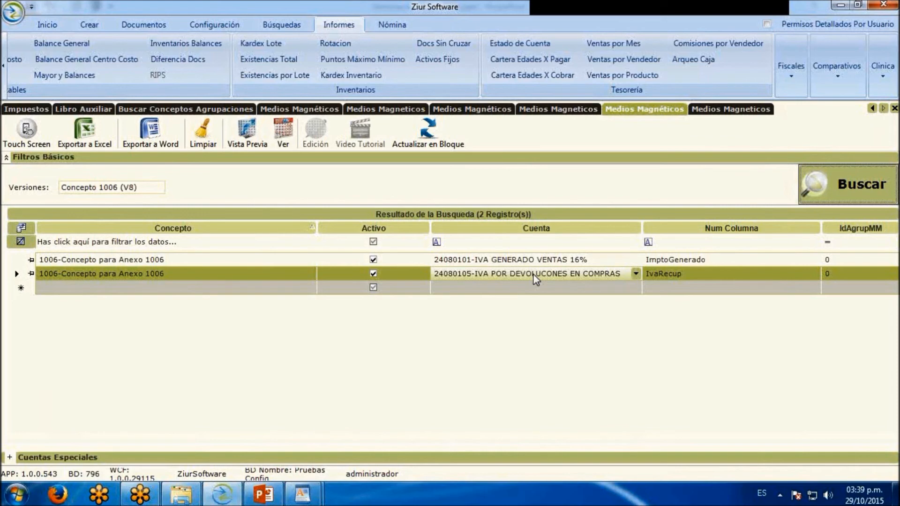
pyautogui.click(561, 264)
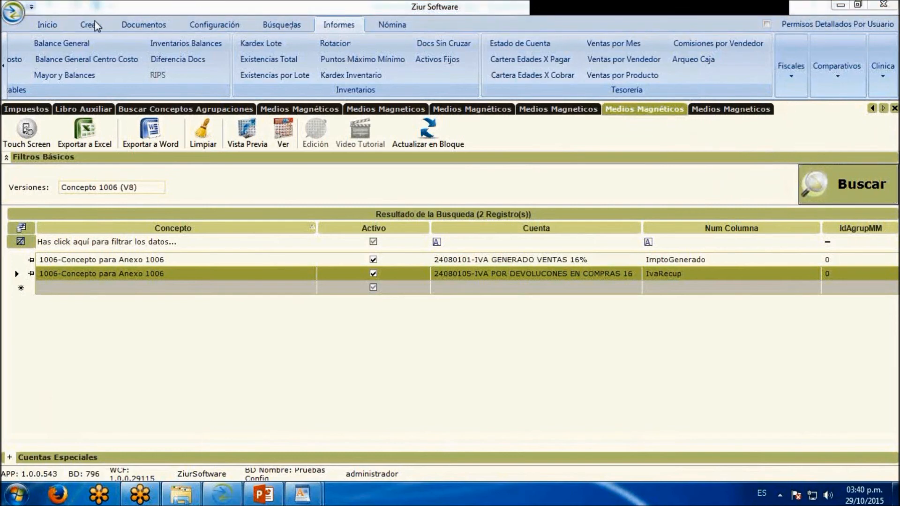
pyautogui.click(209, 26)
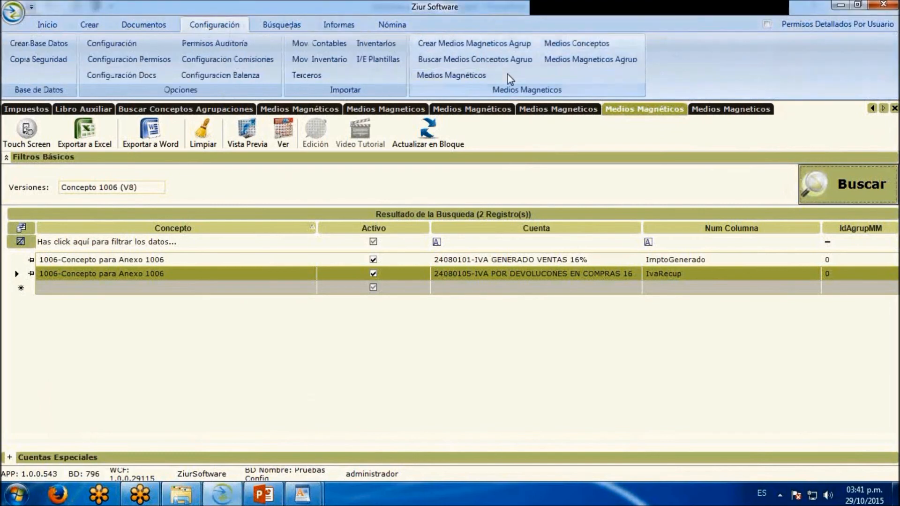
pyautogui.click(451, 75)
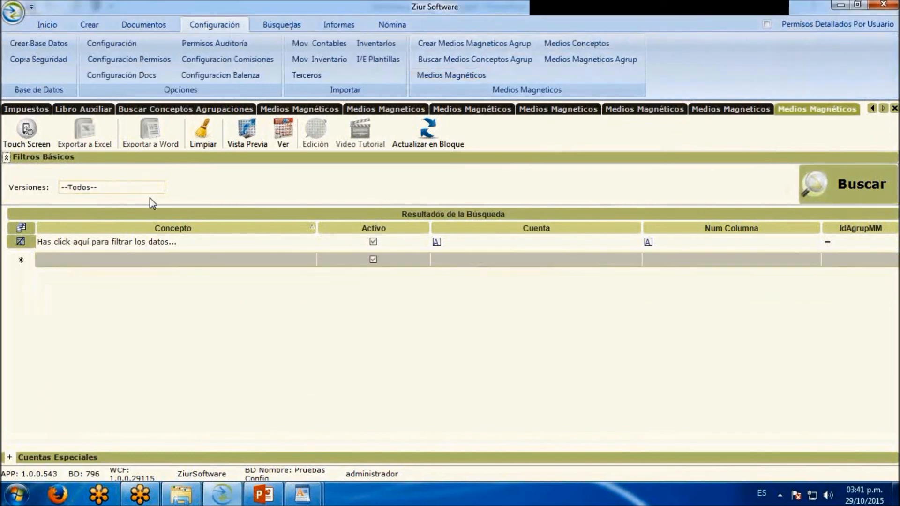
pyautogui.click(159, 187)
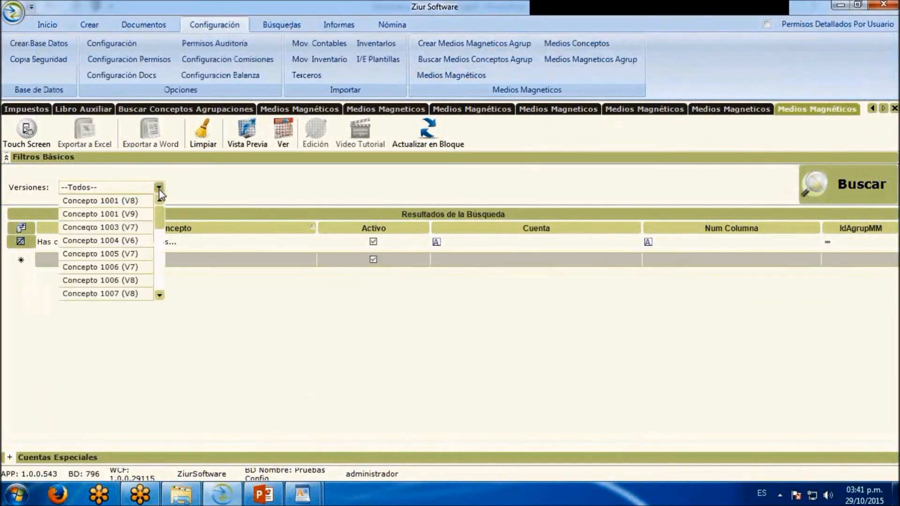
pyautogui.click(138, 206)
pyautogui.click(828, 190)
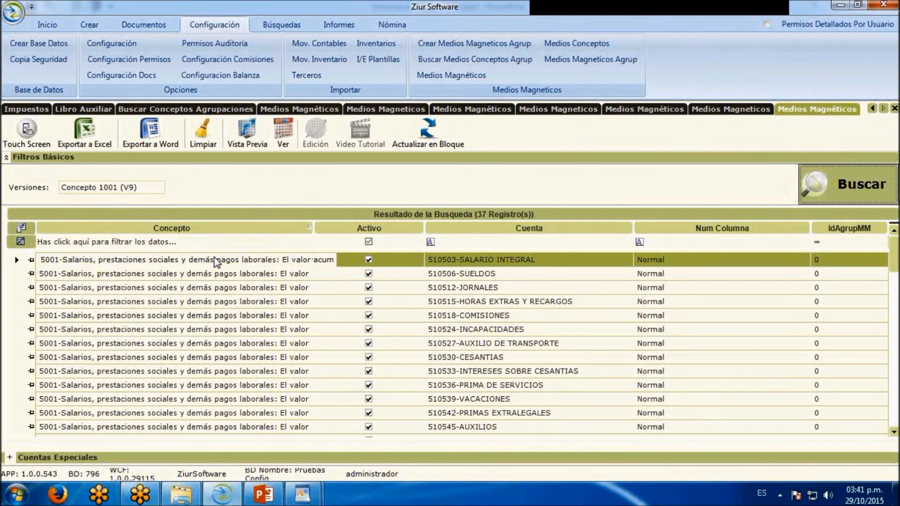
# Examine the concepts available for the 510503-SALARIO INTEGRAL row, closing the list without choosing another, and run the configuration search again
pyautogui.click(302, 261)
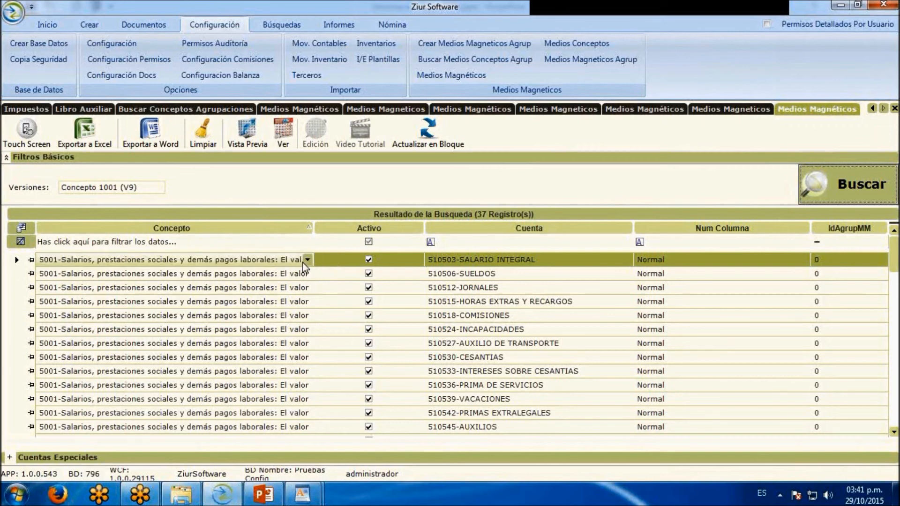
pyautogui.click(307, 261)
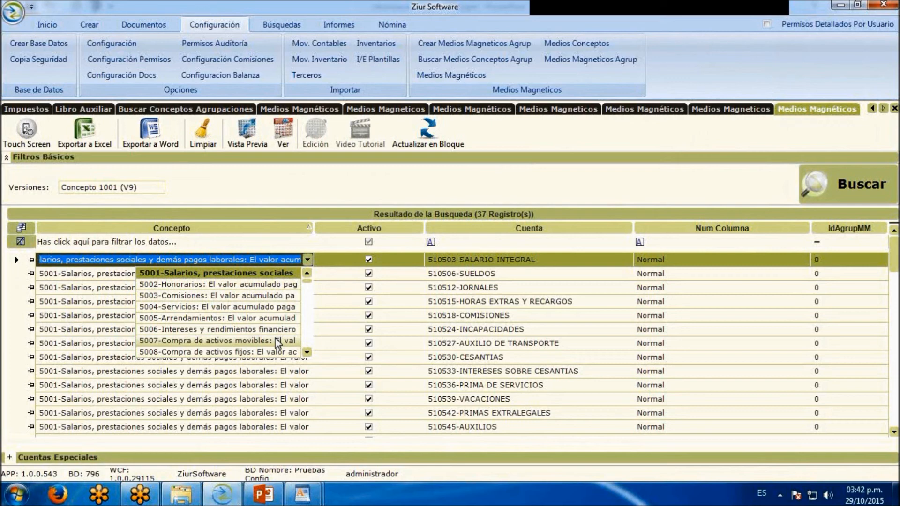
pyautogui.click(306, 352)
pyautogui.click(307, 352)
pyautogui.click(306, 352)
pyautogui.click(306, 352)
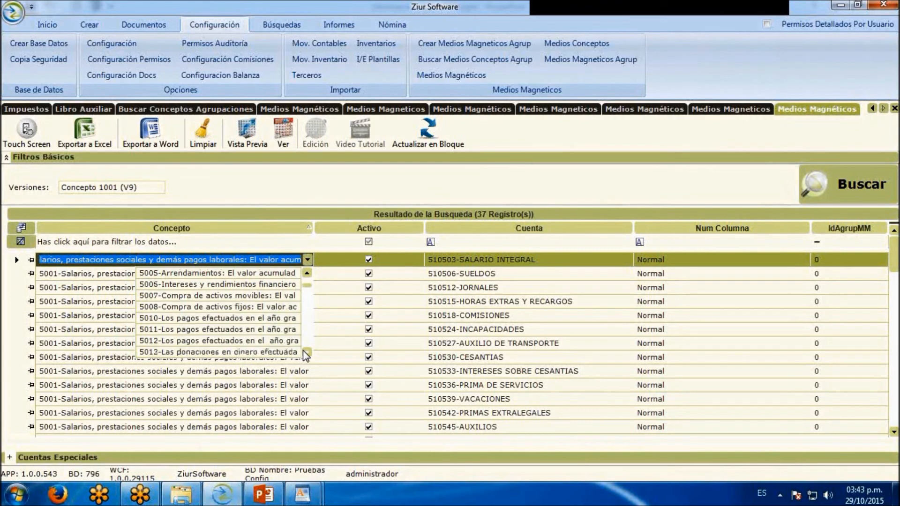
pyautogui.click(306, 352)
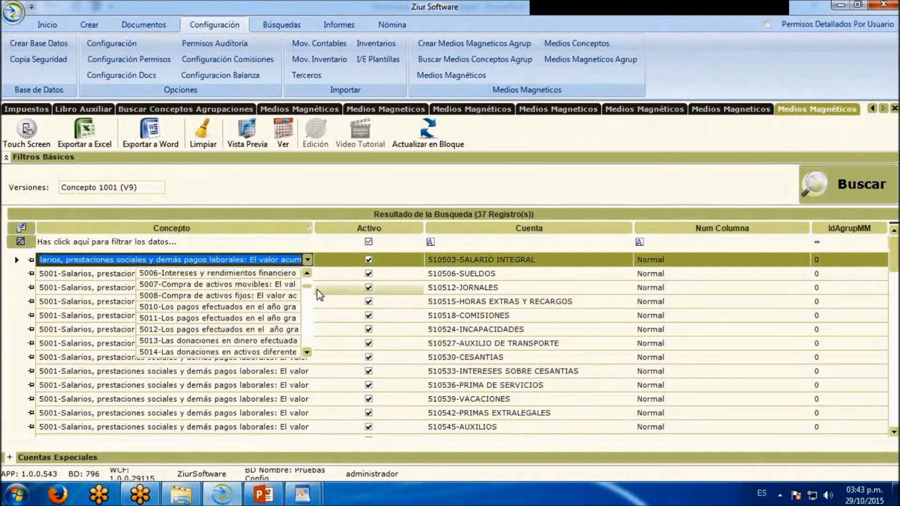
pyautogui.moveTo(307, 286); pyautogui.dragTo(307, 272)
pyautogui.click(231, 276)
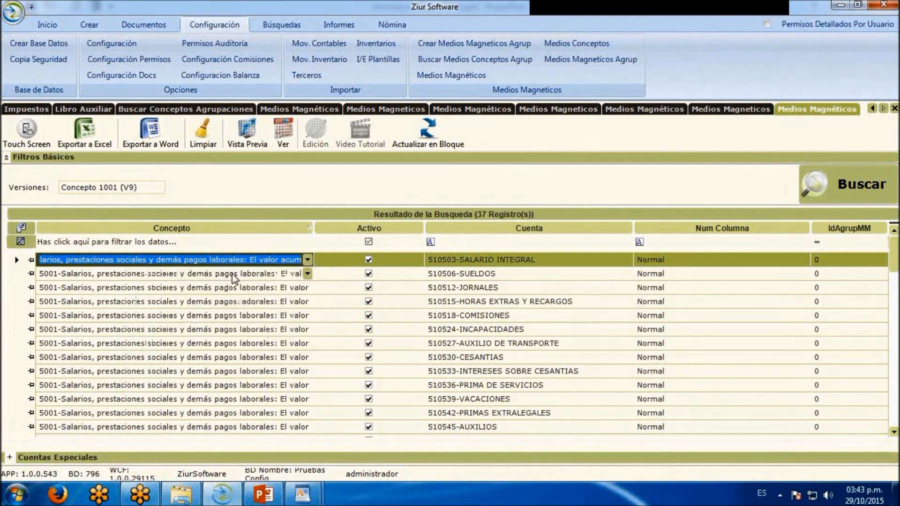
pyautogui.click(19, 274)
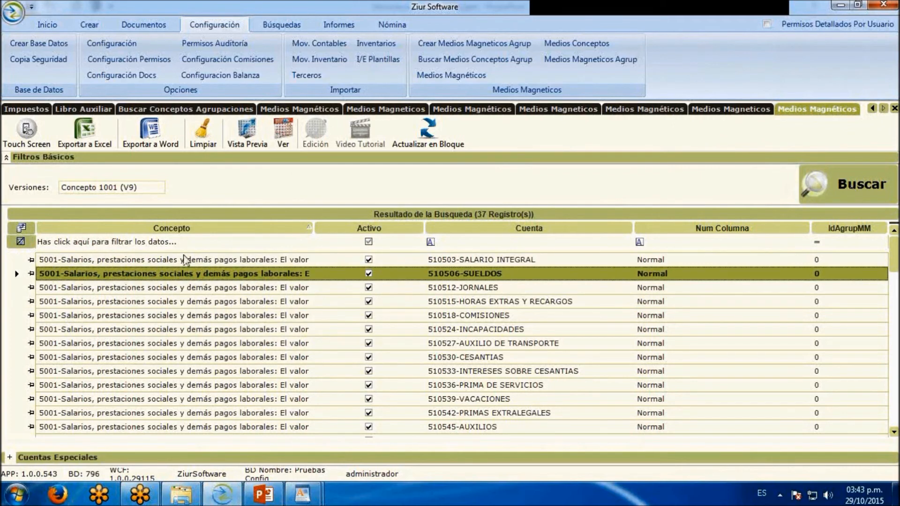
pyautogui.click(842, 201)
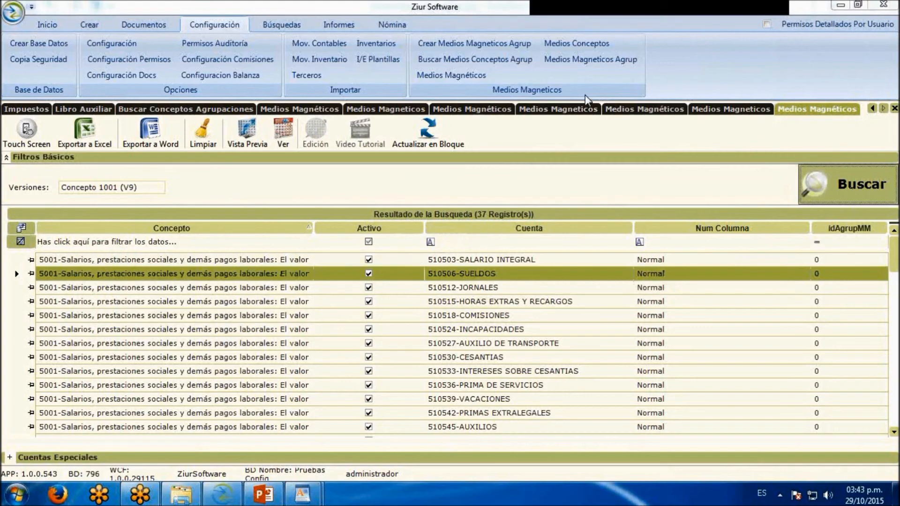
# Open another fiscal Medios Magneticos report and select version Concepto 1001 (V9)
pyautogui.click(339, 26)
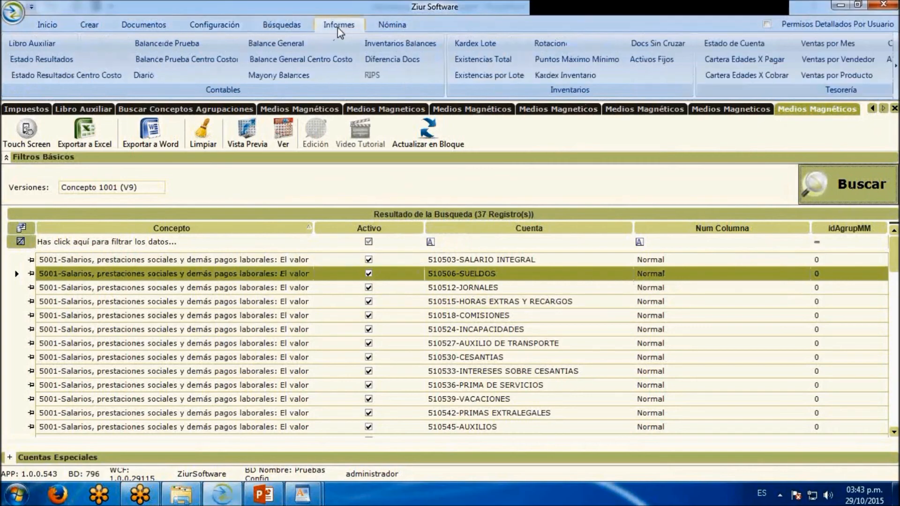
pyautogui.click(896, 81)
pyautogui.click(790, 68)
pyautogui.moveTo(783, 125)
pyautogui.click(750, 174)
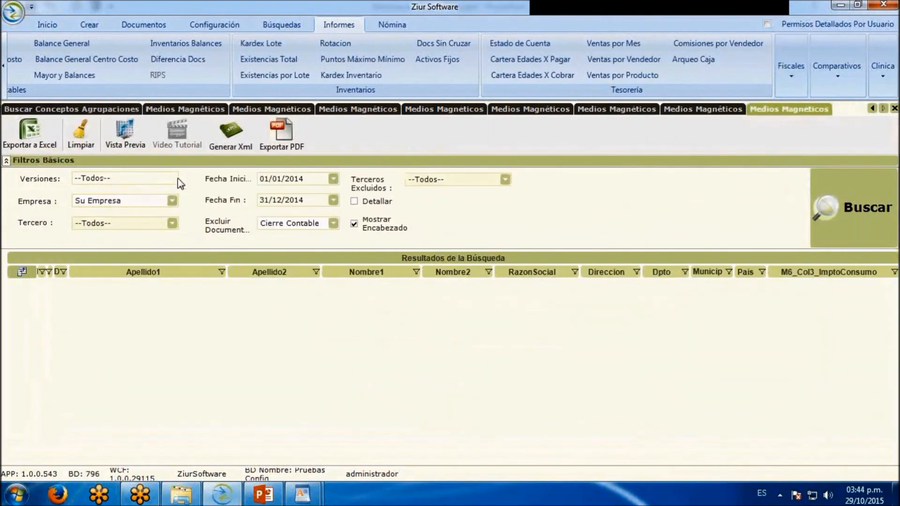
pyautogui.click(173, 179)
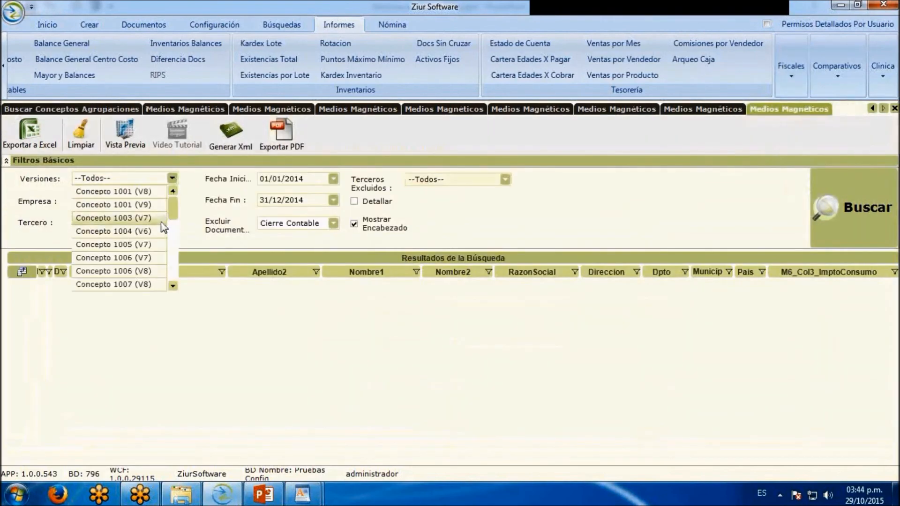
pyautogui.click(162, 204)
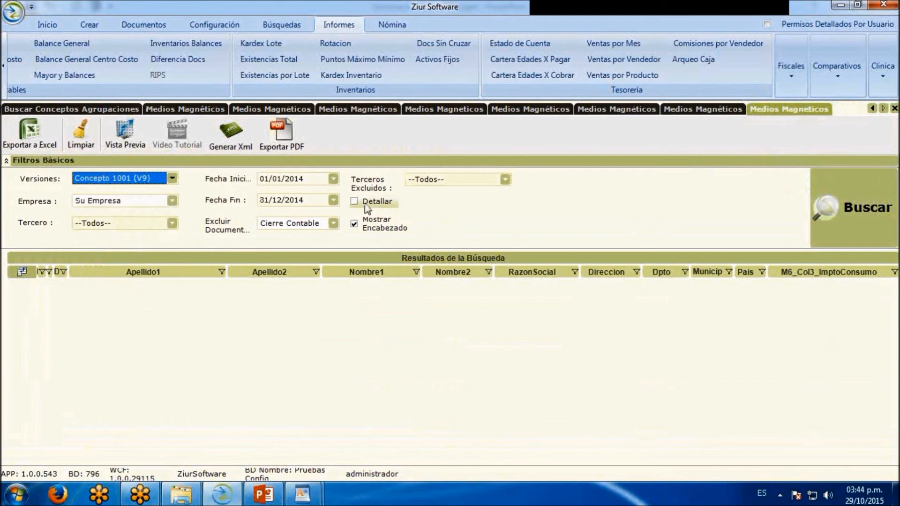
# Set the 1001 report's start date to 01/01/2015 and its end date to 31/12/2015
pyautogui.click(303, 178)
pyautogui.press('BackSpace')
pyautogui.write('5')
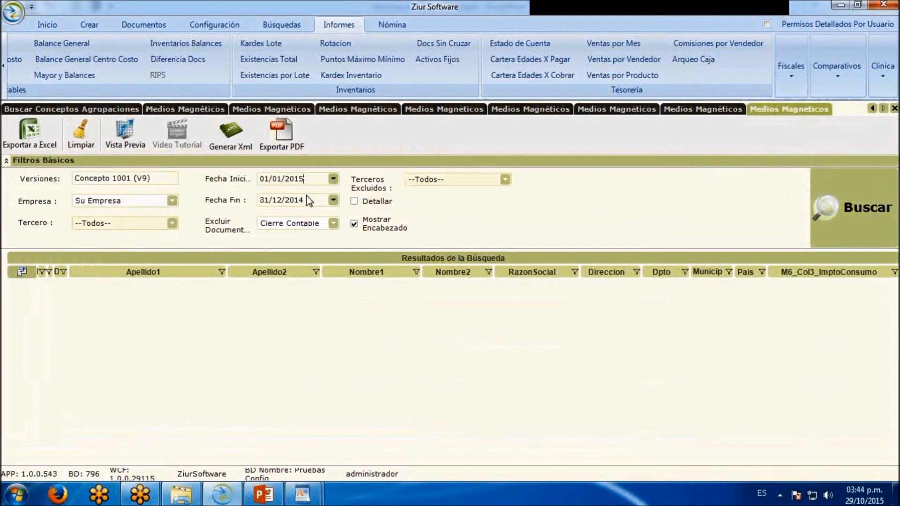
pyautogui.press('BackSpace')
pyautogui.write('5')
# Include PROBAR LTDA and Inmobiliaria Cero S.A.S. in the 1001 report's companies and run the search
pyautogui.click(137, 200)
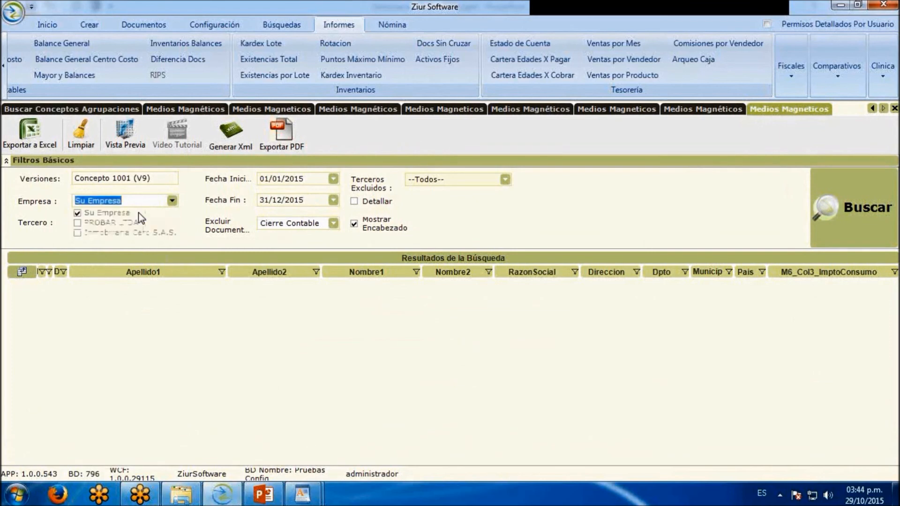
pyautogui.click(79, 222)
pyautogui.click(78, 232)
pyautogui.click(859, 198)
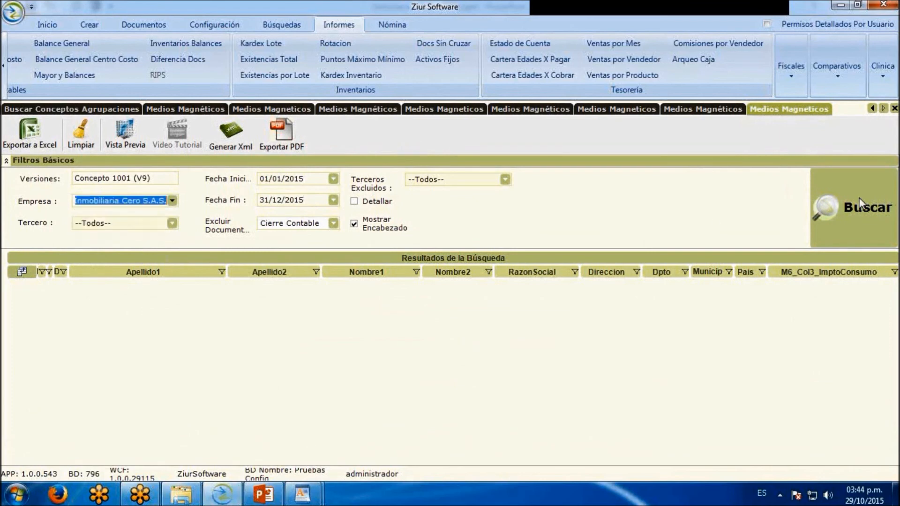
# Run the 1001 report search and generate its XML for 2015 with concept Inserción/Nuevo, saving it to the Escritorio folder
pyautogui.click(811, 223)
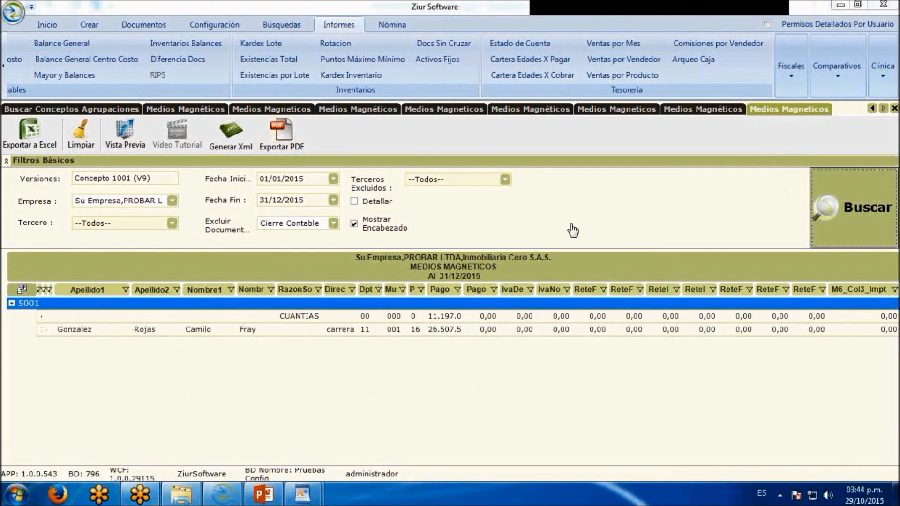
pyautogui.click(231, 135)
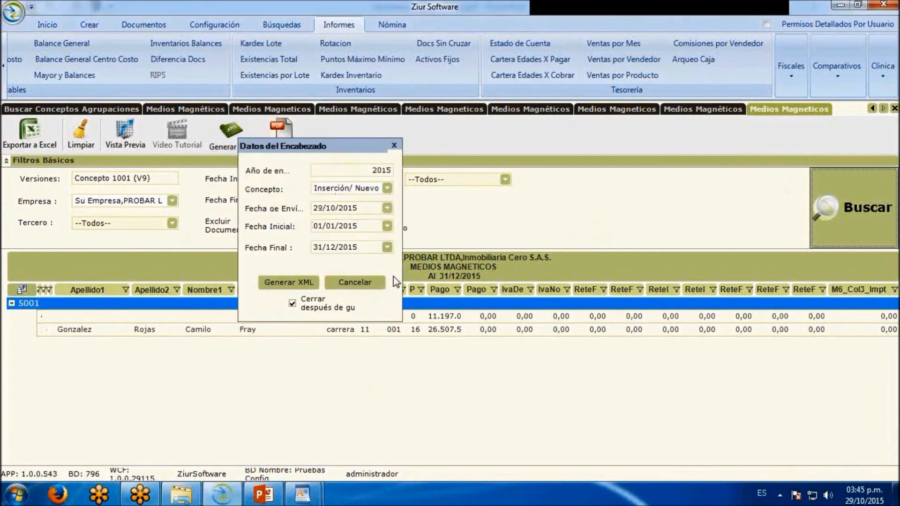
pyautogui.click(303, 283)
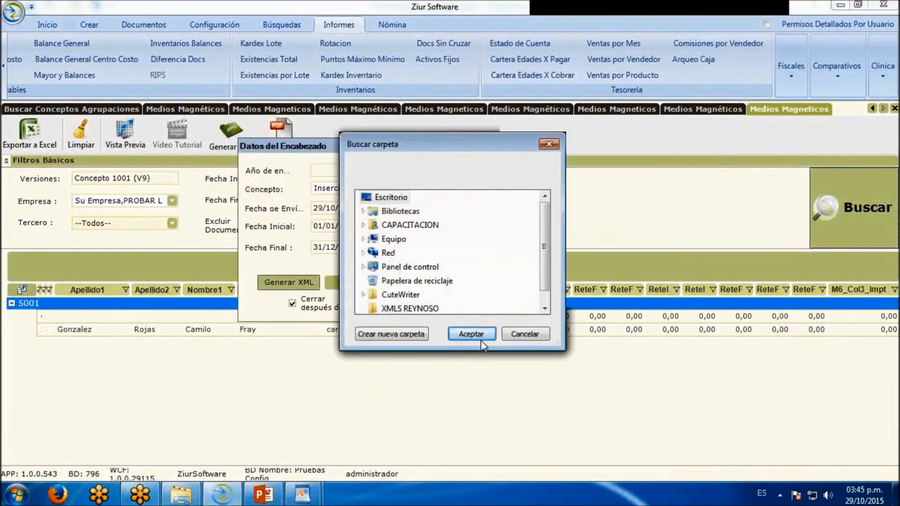
pyautogui.click(481, 333)
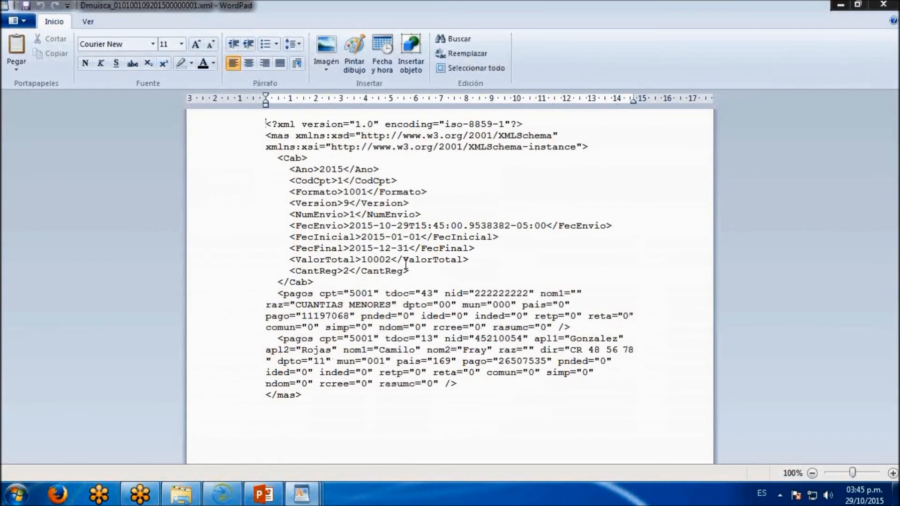
# Examine the full contents of the generated 1001 XML file in WordPad and return to Ziur
pyautogui.moveTo(269, 423); pyautogui.dragTo(230, 114)
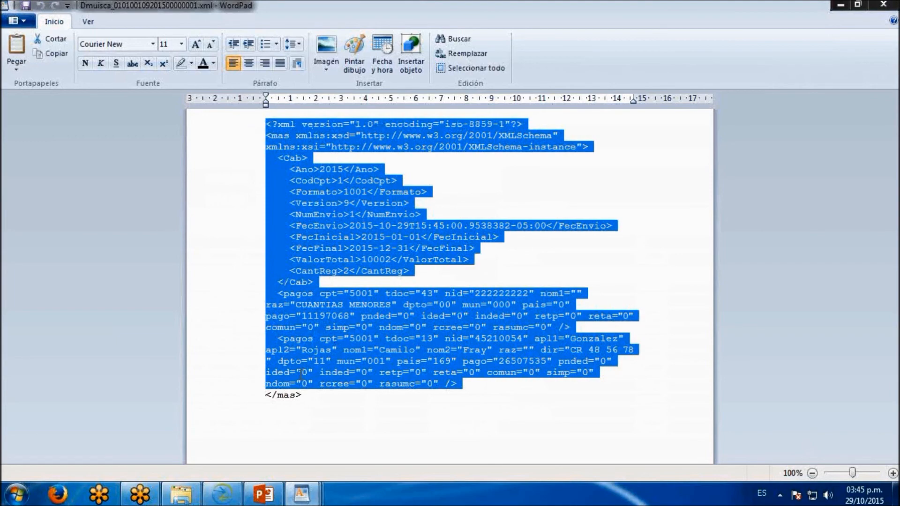
pyautogui.click(274, 416)
pyautogui.moveTo(274, 416); pyautogui.dragTo(277, 124)
pyautogui.hotkey('ctrl', 'a')
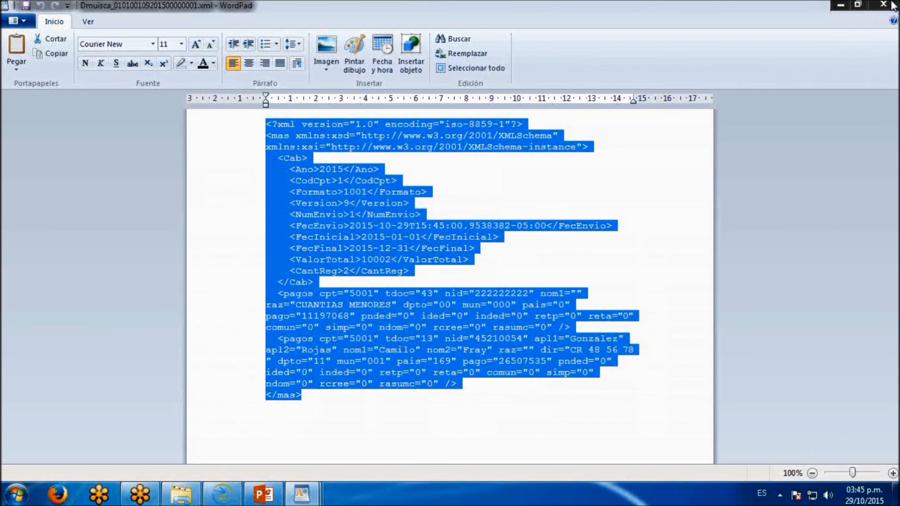
pyautogui.click(841, 9)
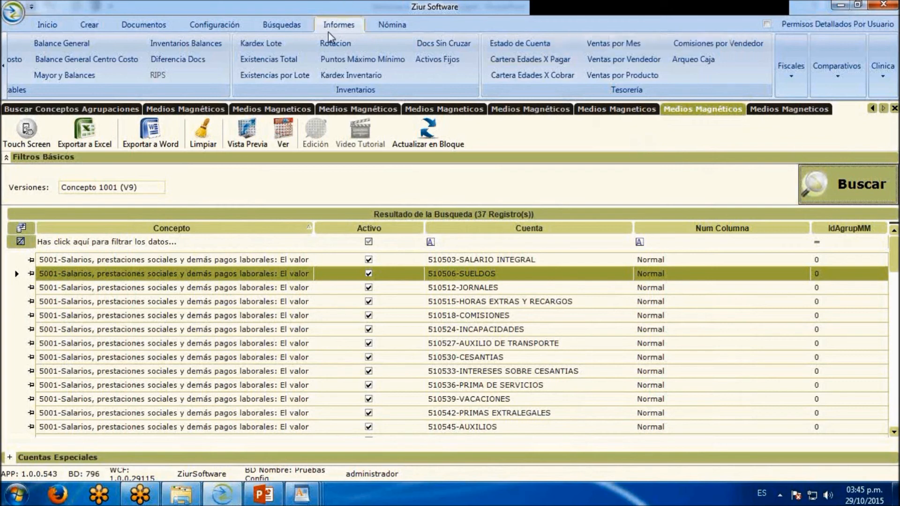
# Open the fiscal withholding certificates report and select PROBAR LTDA as the company, leaving the client filter on all
pyautogui.click(787, 73)
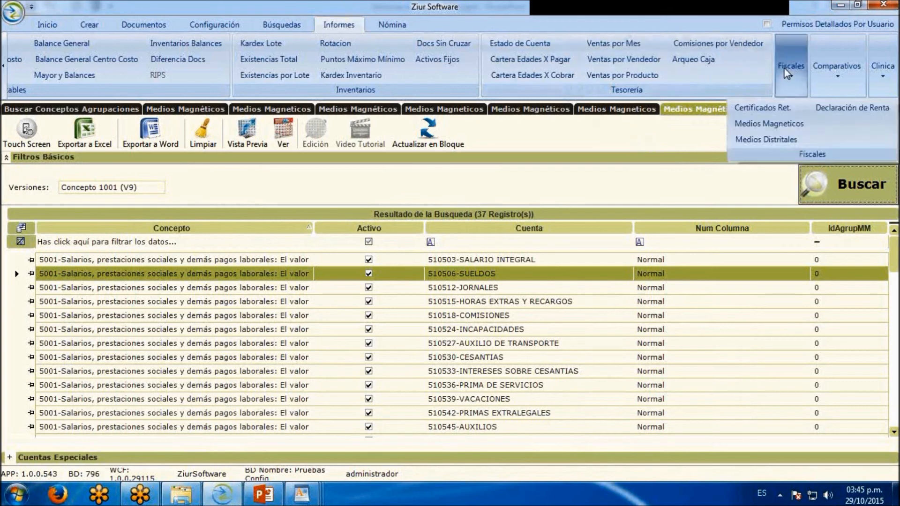
pyautogui.click(775, 108)
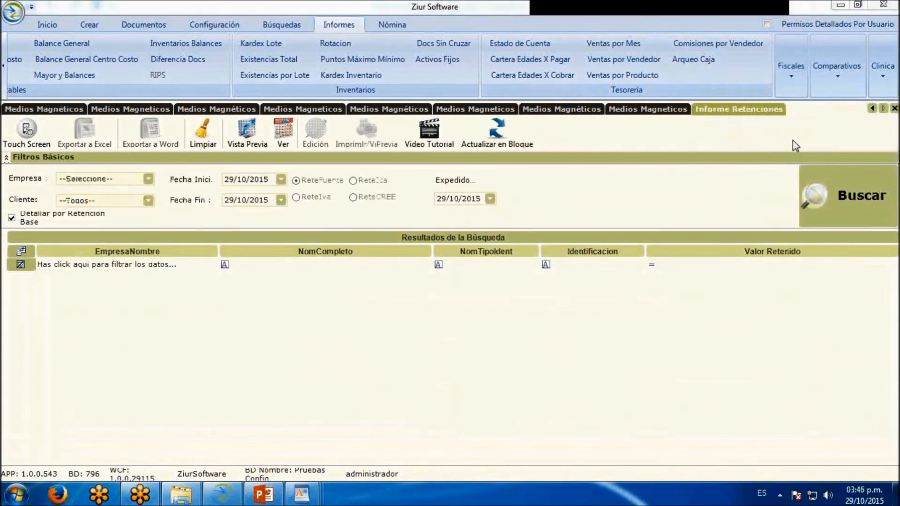
pyautogui.click(149, 180)
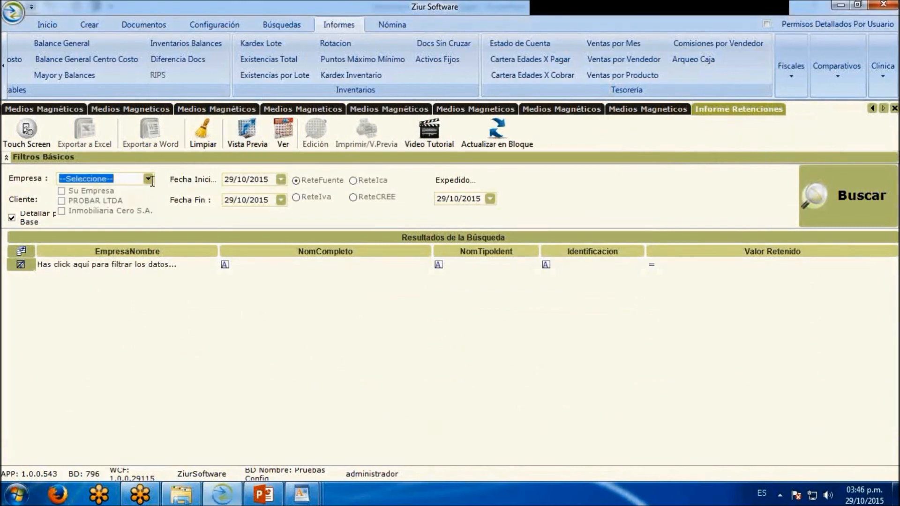
pyautogui.click(61, 201)
pyautogui.click(36, 205)
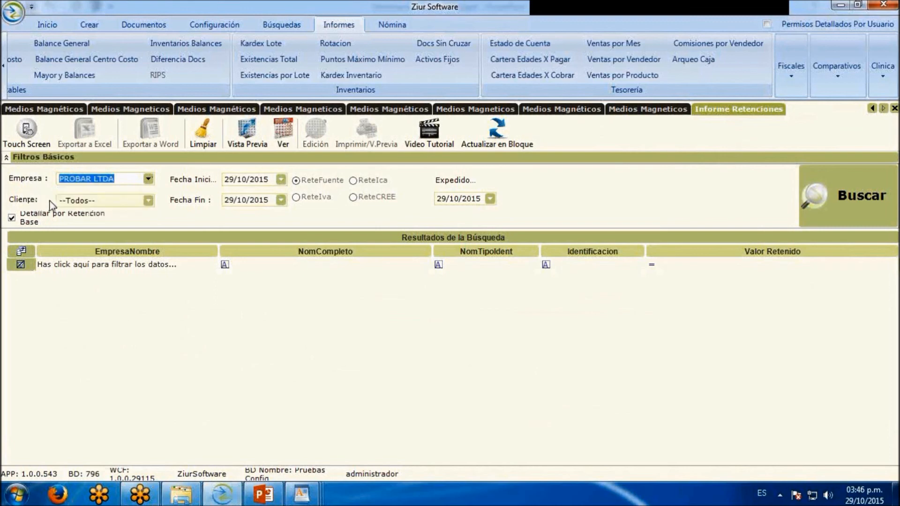
pyautogui.click(150, 201)
pyautogui.click(161, 204)
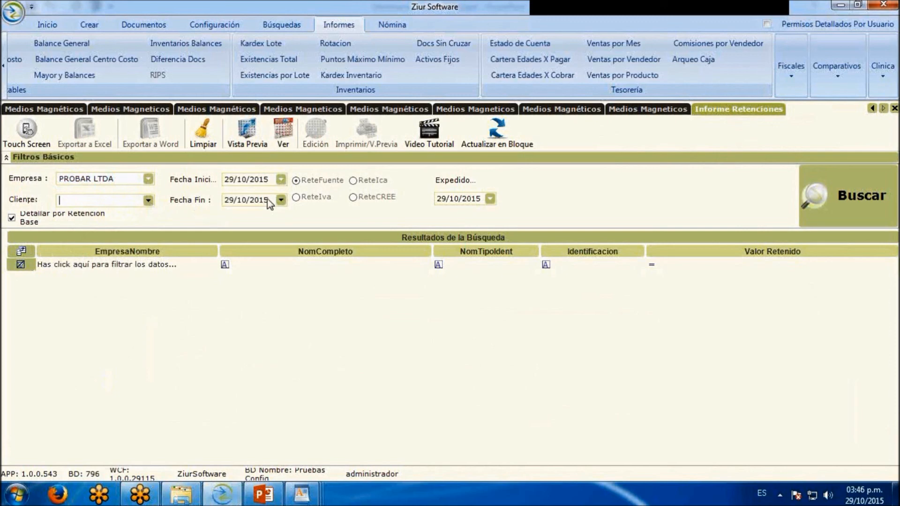
# Set the certificates' start date to 01/01/2015, choose the ReteFuente type and run the search
pyautogui.click(273, 179)
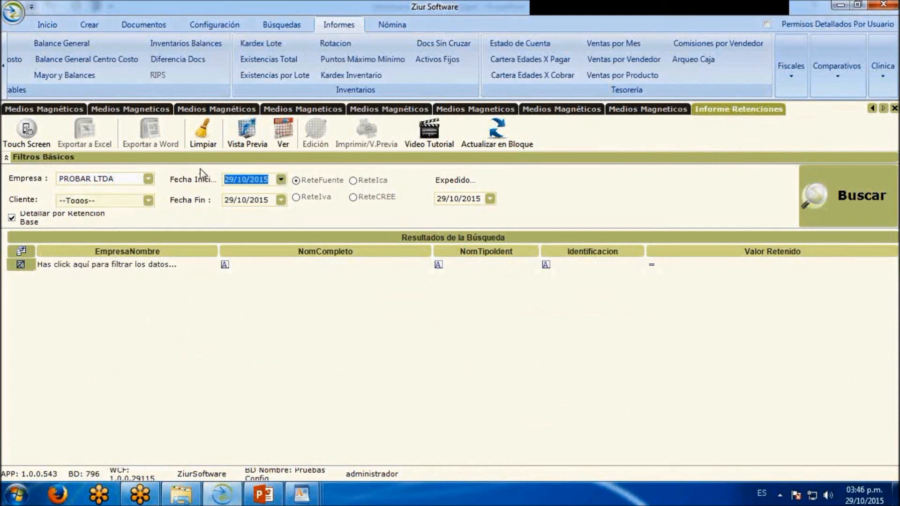
pyautogui.write('01/01/2015')
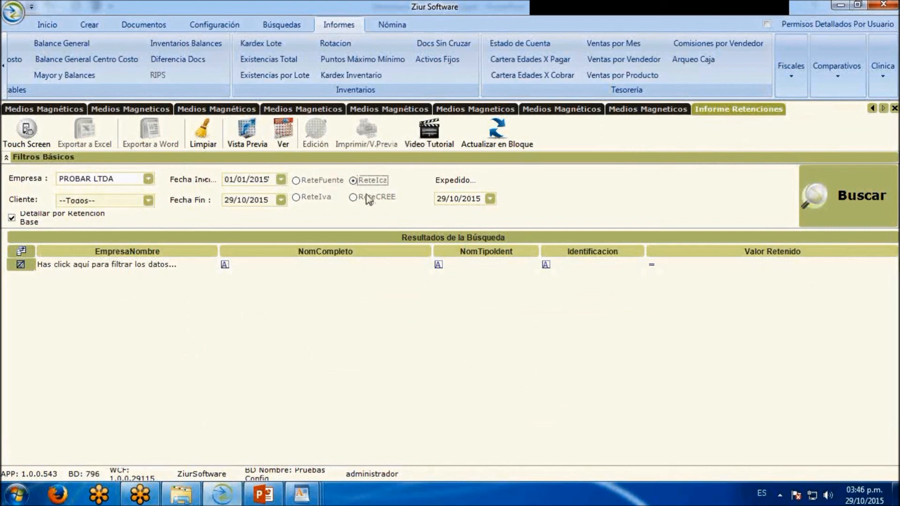
pyautogui.click(329, 200)
pyautogui.click(328, 180)
pyautogui.click(495, 205)
pyautogui.click(856, 205)
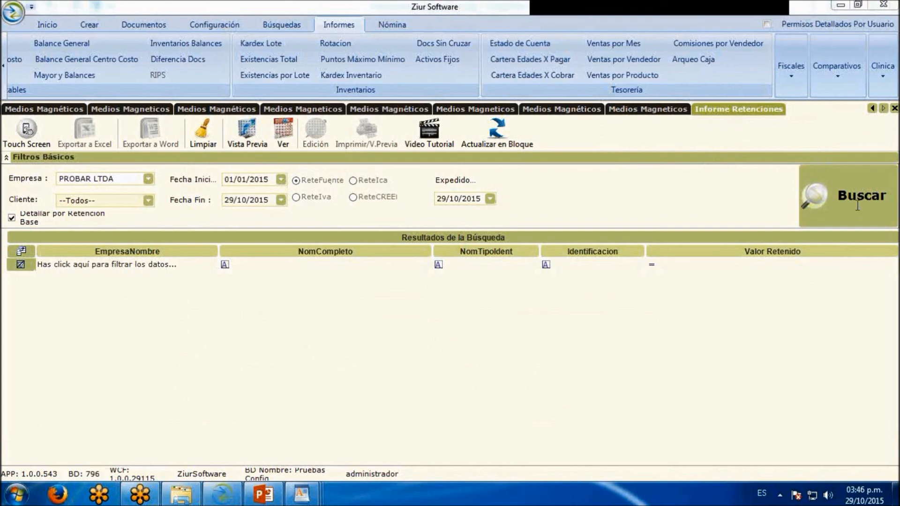
pyautogui.click(847, 211)
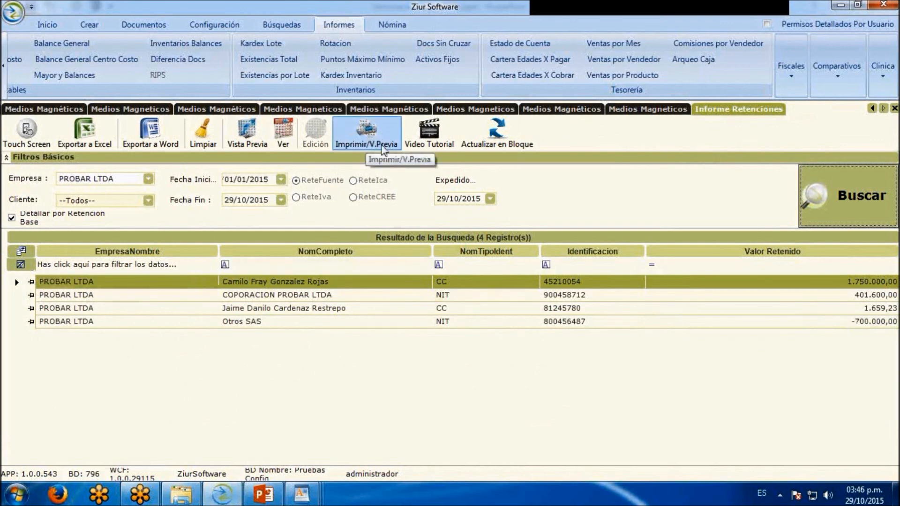
# Preview the ReteFuente certificates as a PDF and examine the first one's period, withheld party and withholding line
pyautogui.click(375, 129)
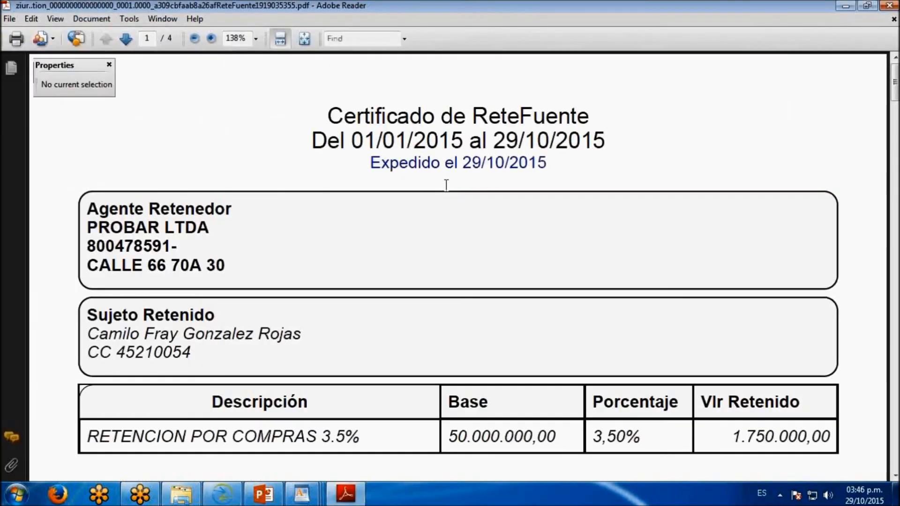
pyautogui.scroll(-1, 449, 190)
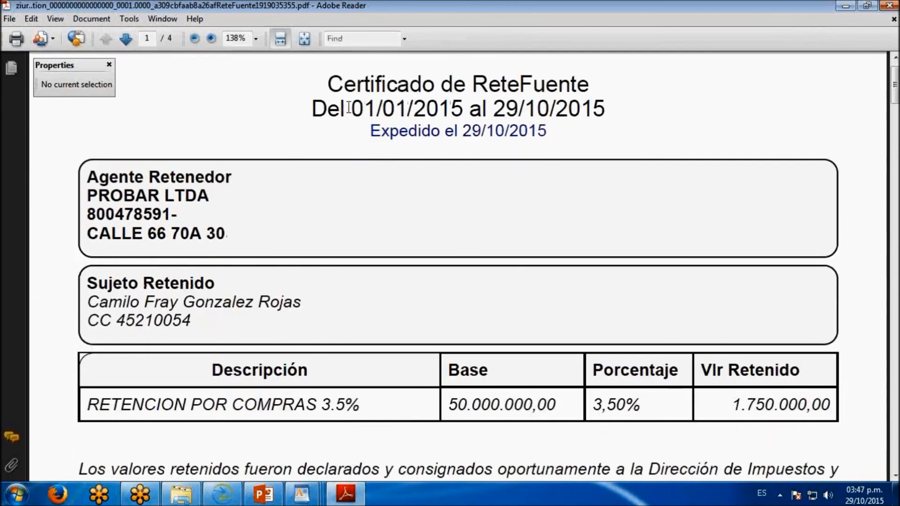
pyautogui.moveTo(327, 85); pyautogui.dragTo(589, 85)
pyautogui.moveTo(381, 109); pyautogui.dragTo(548, 109)
pyautogui.scroll(-1, 369, 133)
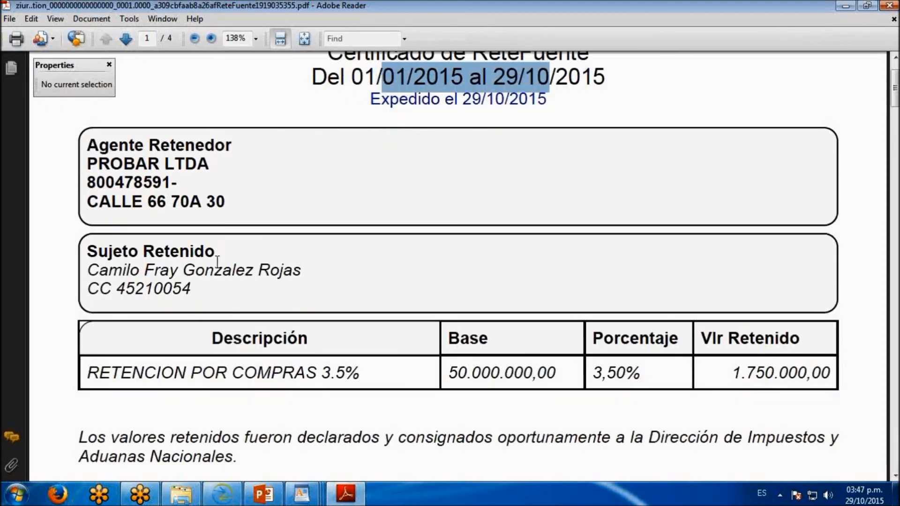
pyautogui.scroll(-2, 261, 272)
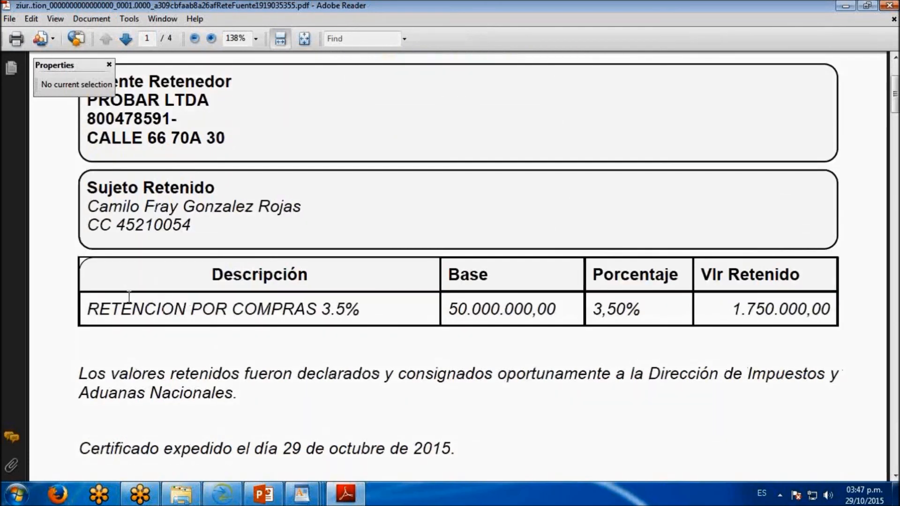
pyautogui.moveTo(89, 309); pyautogui.dragTo(363, 310)
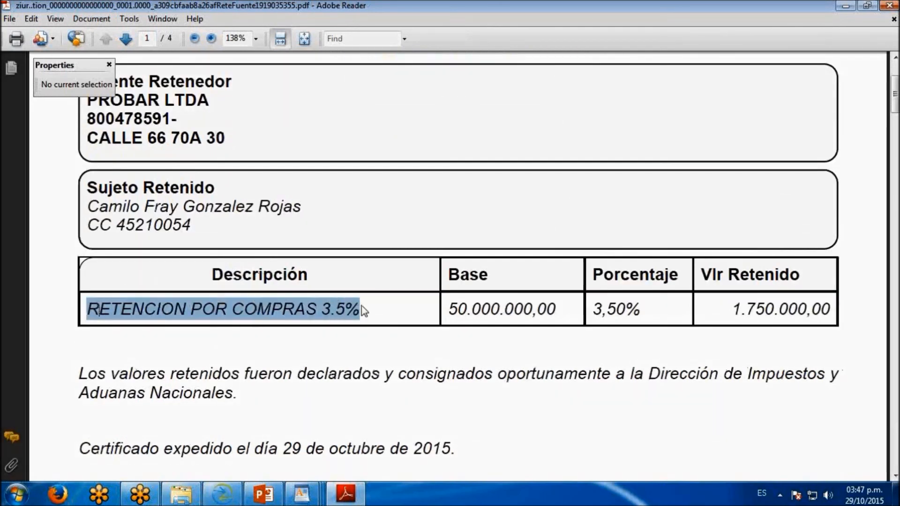
pyautogui.click(580, 313)
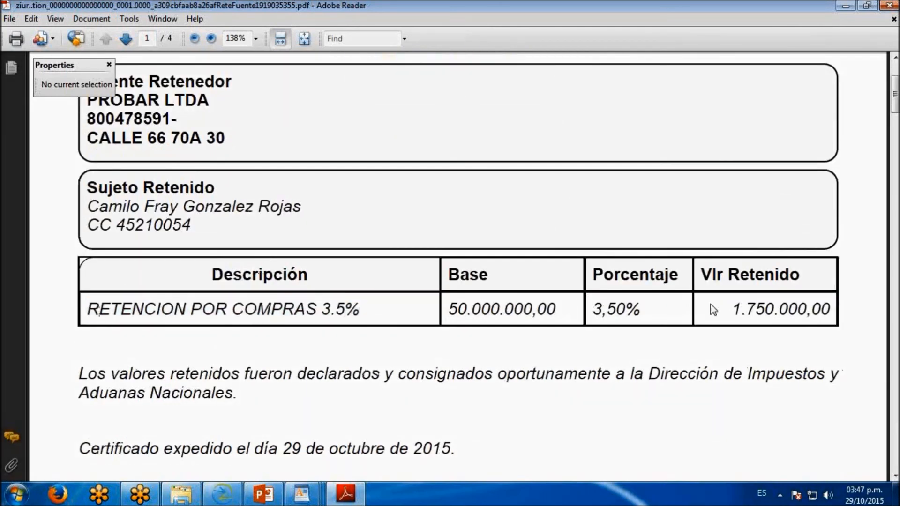
# Review the remaining text and withholding tables of all four certificates, return to the first page and close the PDF
pyautogui.scroll(-4, 537, 326)
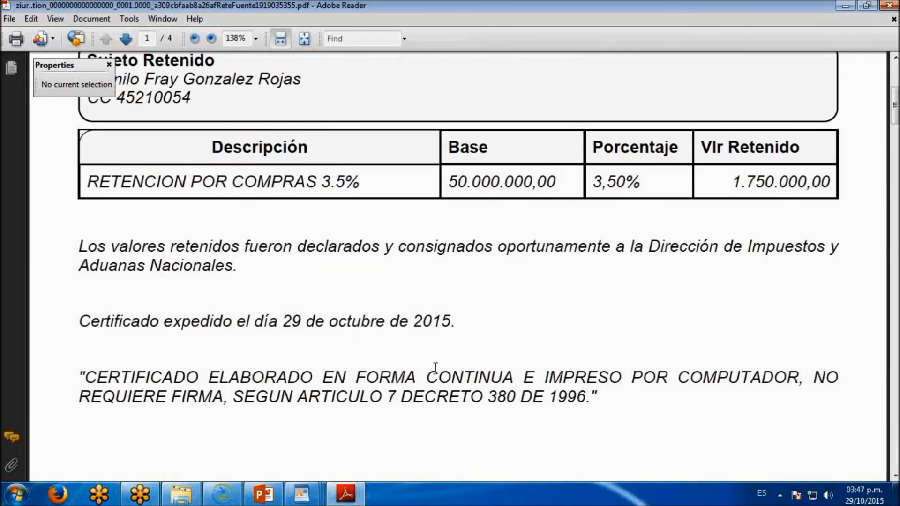
pyautogui.scroll(-2, 535, 369)
pyautogui.scroll(-15, 537, 375)
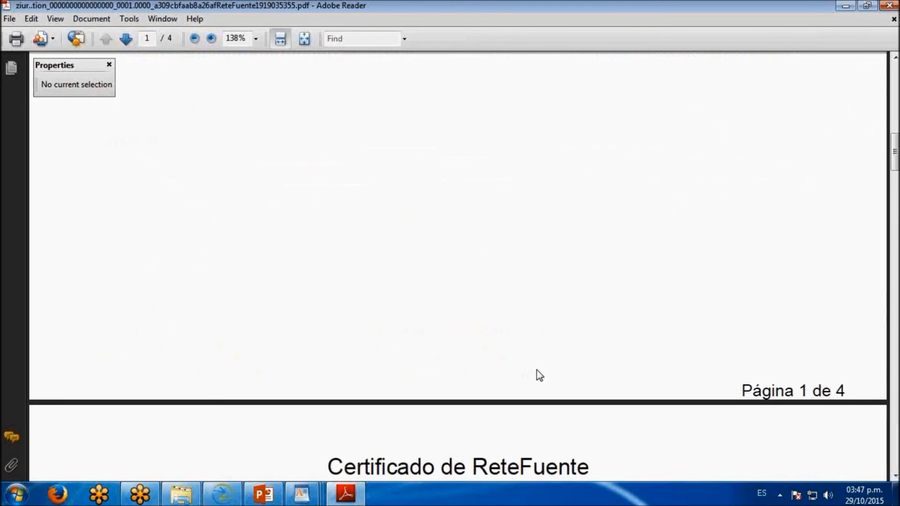
pyautogui.scroll(-5, 539, 375)
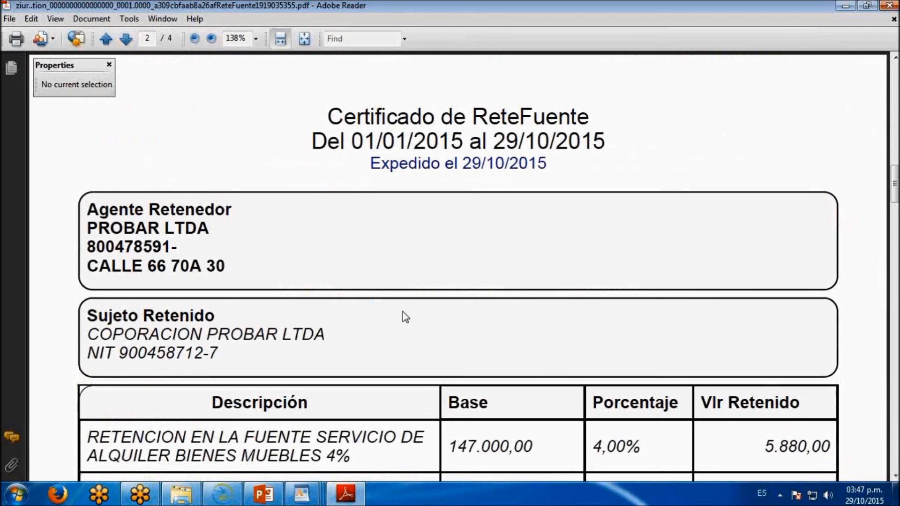
pyautogui.scroll(-3, 403, 311)
pyautogui.scroll(-3, 403, 310)
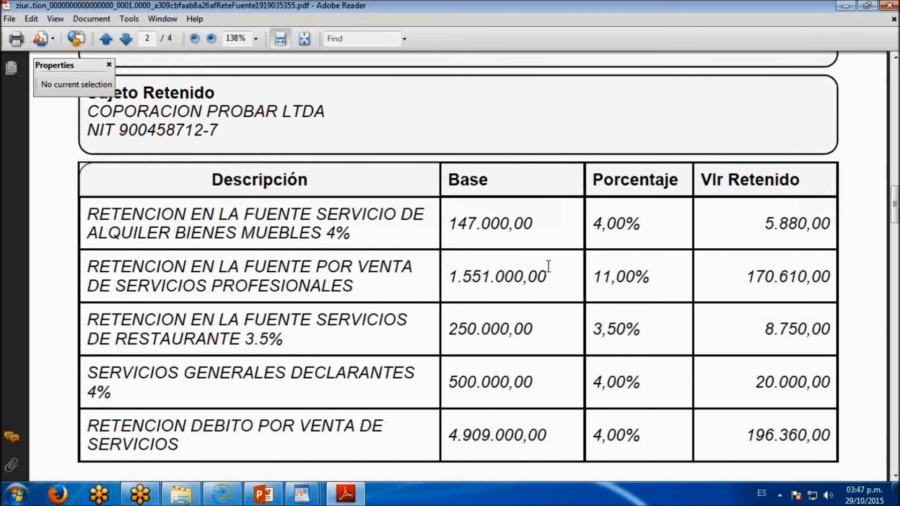
pyautogui.scroll(-15, 459, 370)
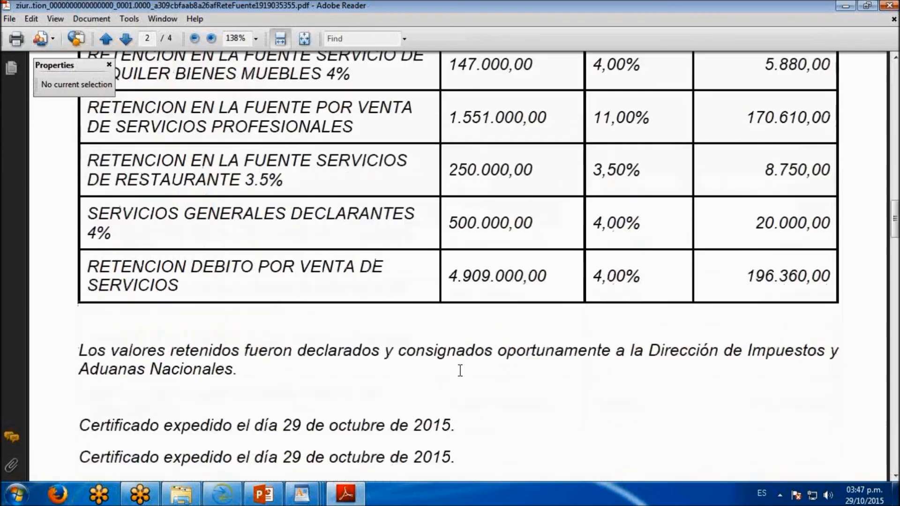
pyautogui.scroll(-5, 461, 373)
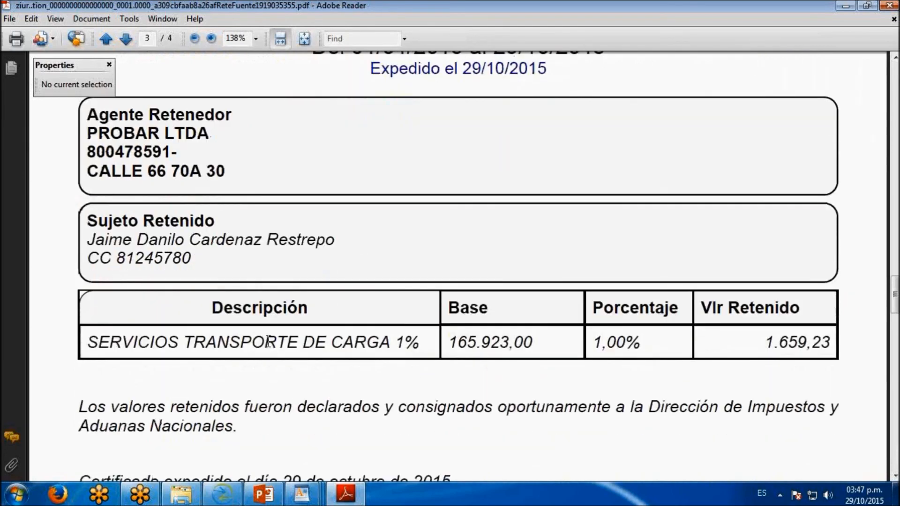
pyautogui.scroll(-1, 411, 321)
pyautogui.scroll(-15, 411, 323)
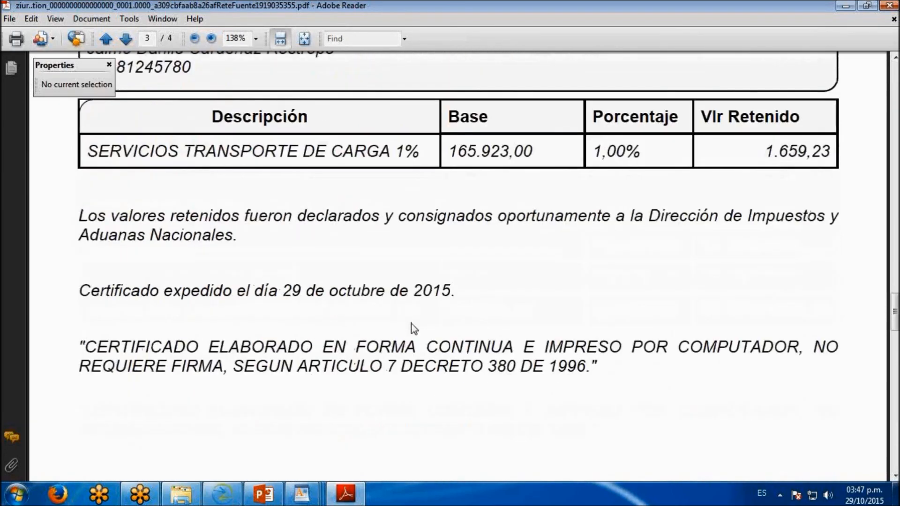
pyautogui.scroll(-3, 410, 325)
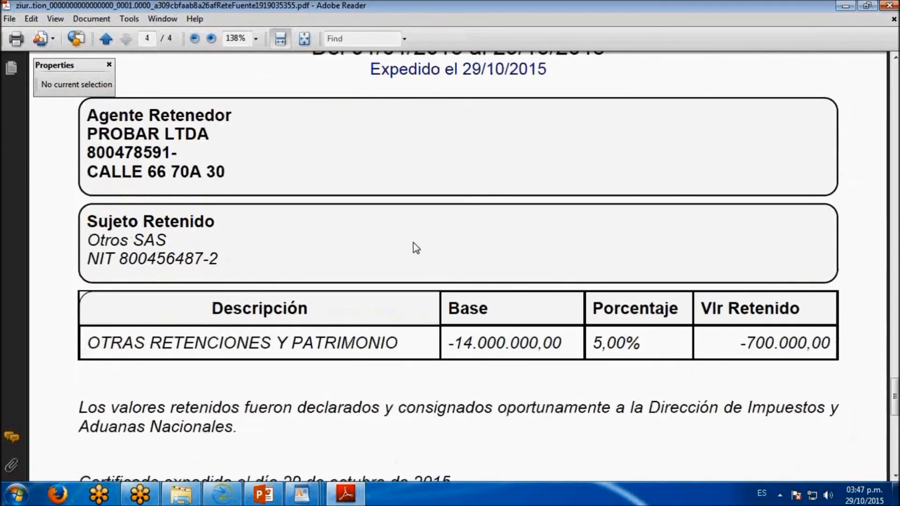
pyautogui.scroll(-15, 414, 247)
pyautogui.moveTo(895, 459); pyautogui.dragTo(894, 80)
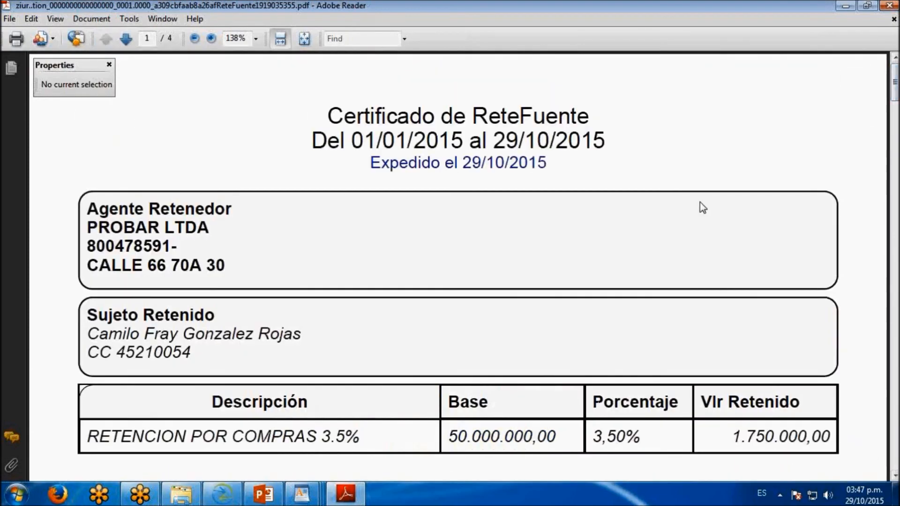
pyautogui.click(882, 5)
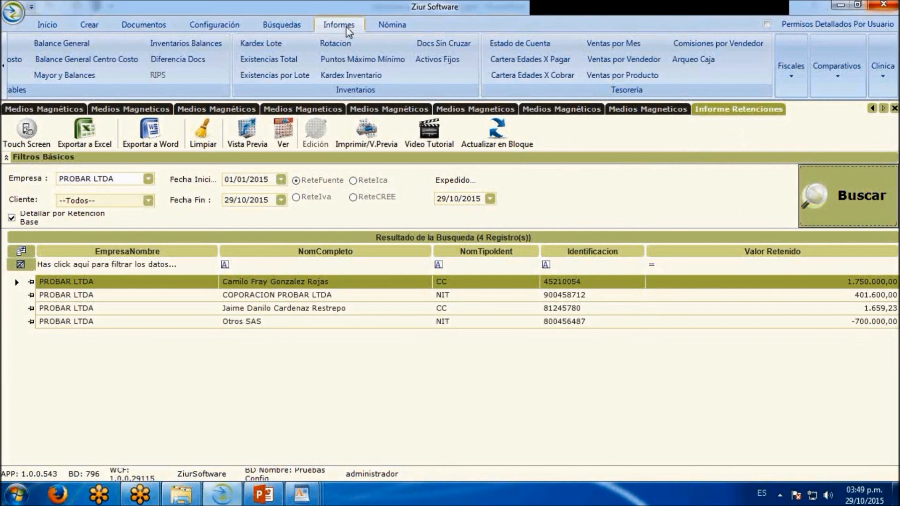
# Open a new fiscal withholding certificates report, select PROBAR LTDA as the company and check the client list, keeping all clients
pyautogui.click(788, 88)
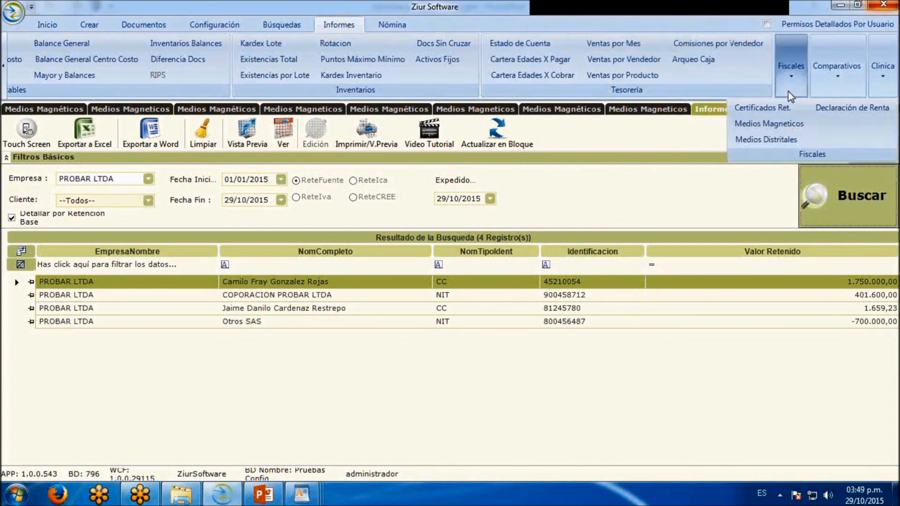
pyautogui.click(834, 109)
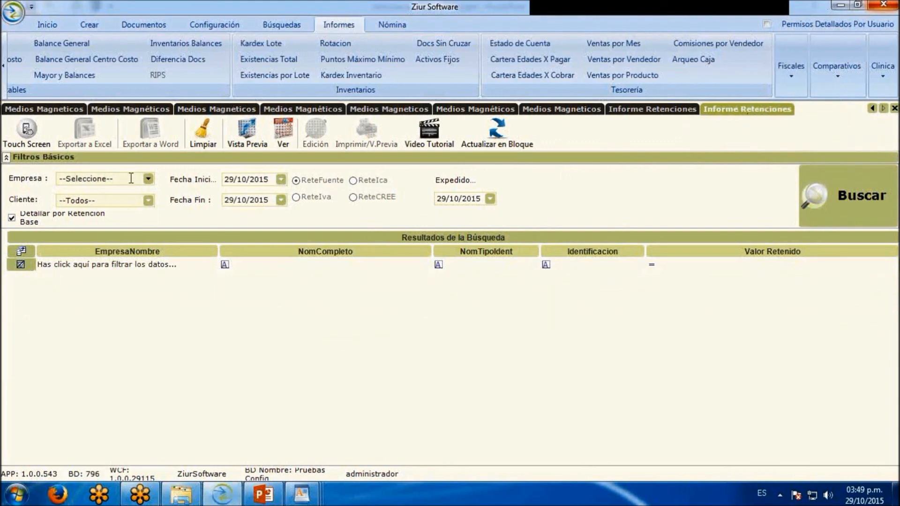
pyautogui.click(148, 182)
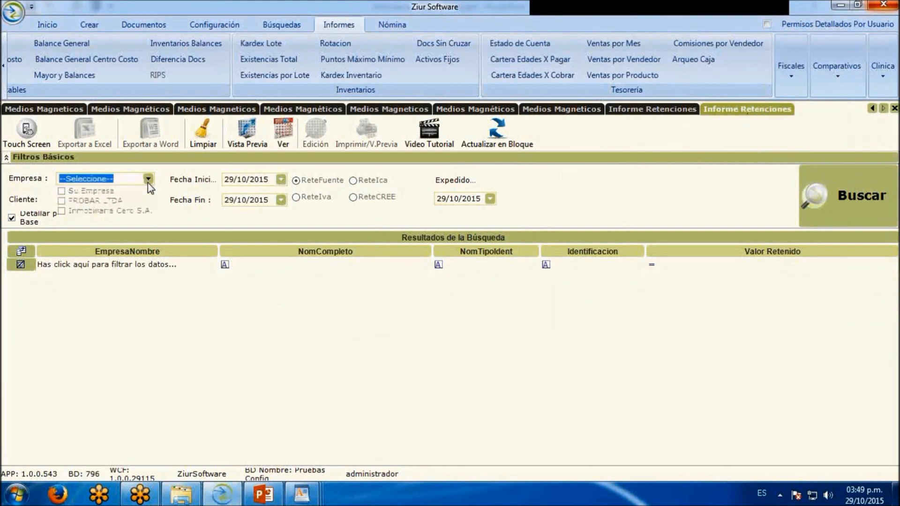
pyautogui.click(89, 200)
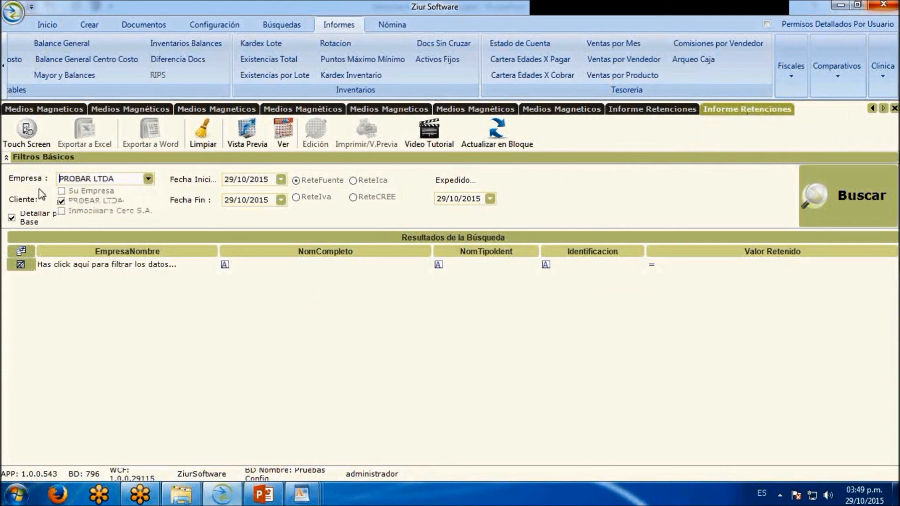
pyautogui.click(149, 204)
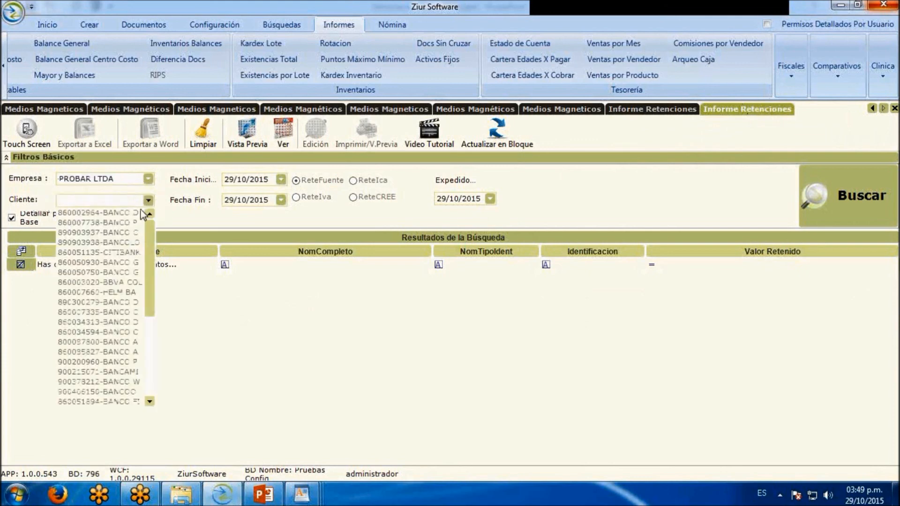
pyautogui.moveTo(150, 267); pyautogui.dragTo(147, 190)
pyautogui.click(176, 235)
# Set the withholding report's start date to 01/01/2015 and run the search
pyautogui.moveTo(274, 180); pyautogui.dragTo(181, 169)
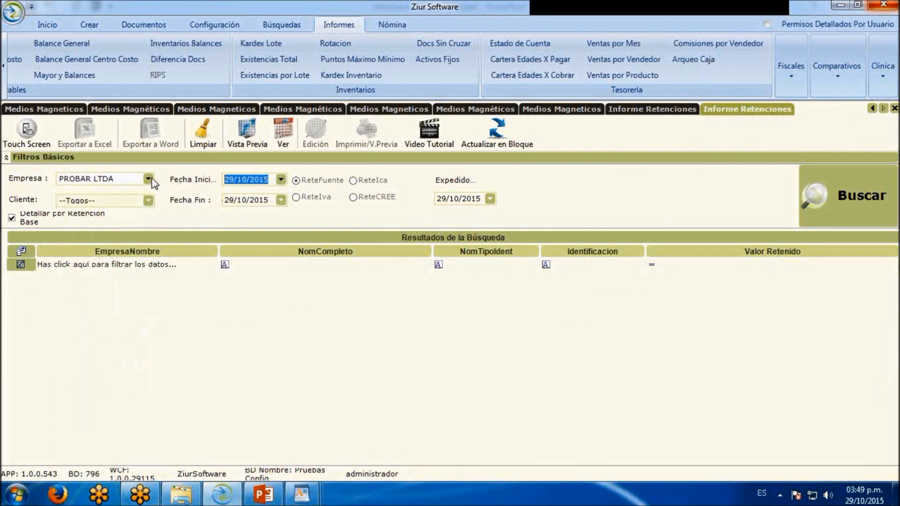
pyautogui.write('01/01/201')
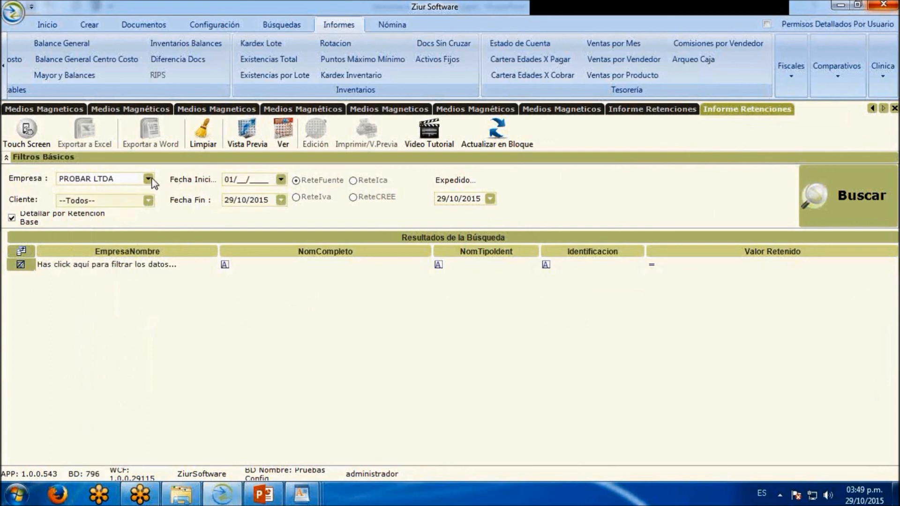
pyautogui.write('5')
pyautogui.click(839, 195)
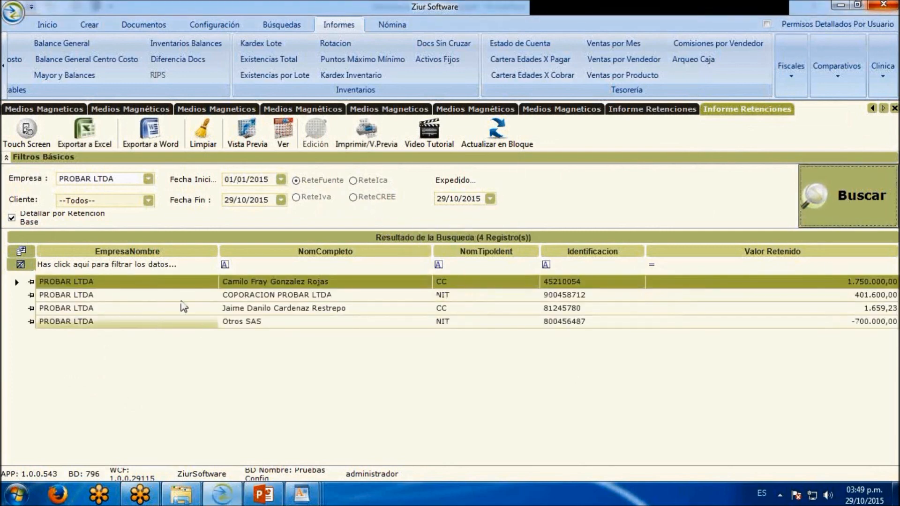
# Preview the ReteFuente certificates as a PDF, look through the pages of withheld parties and minimize the PDF window
pyautogui.click(378, 140)
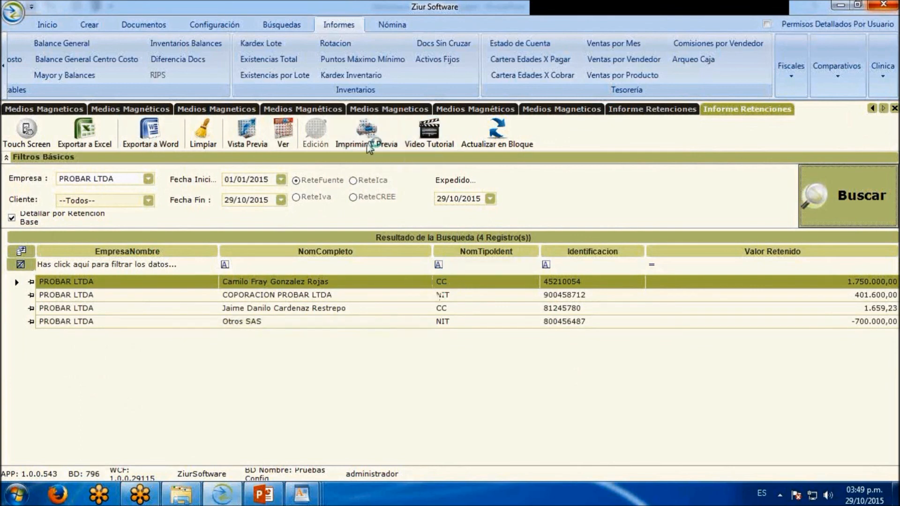
pyautogui.scroll(-10, 423, 252)
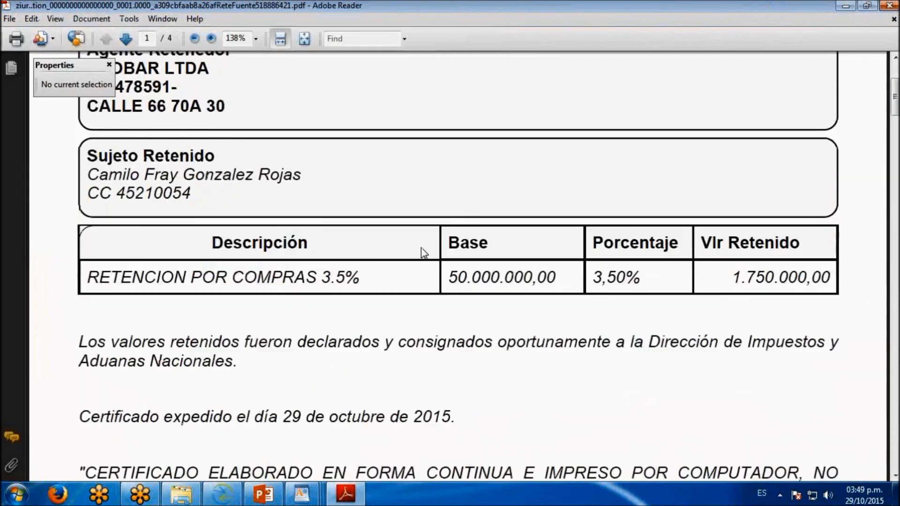
pyautogui.scroll(-10, 424, 253)
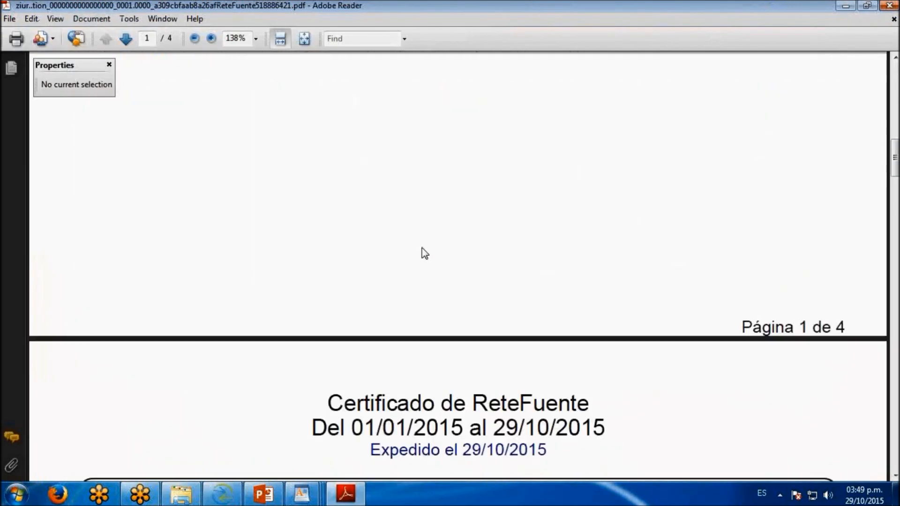
pyautogui.scroll(-12, 427, 232)
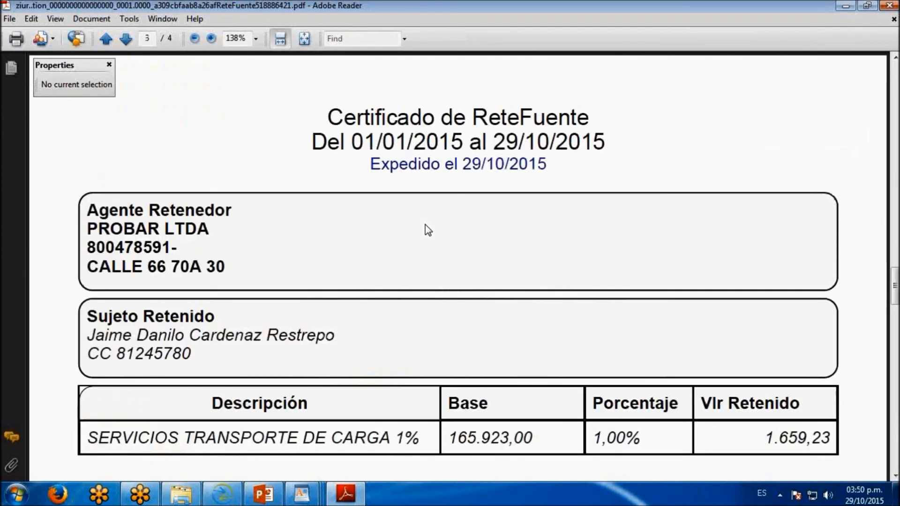
pyautogui.scroll(-12, 425, 225)
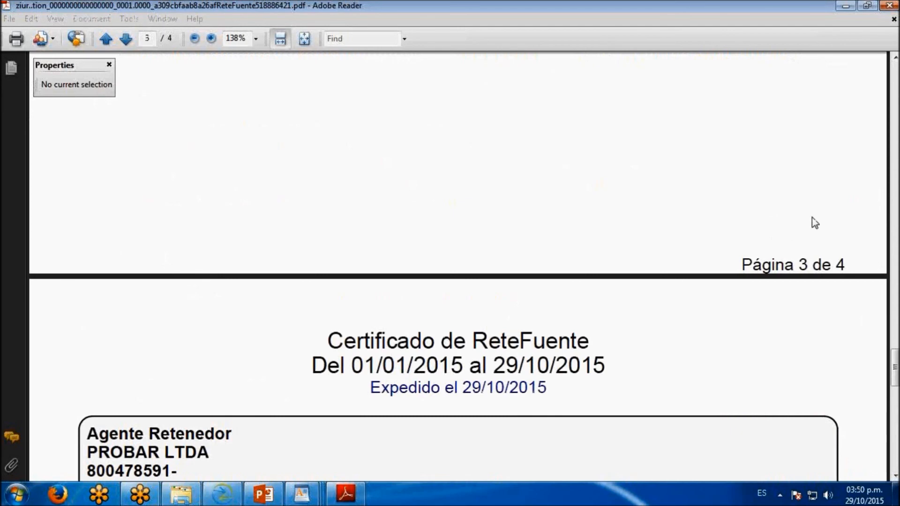
pyautogui.click(847, 6)
pyautogui.click(847, 6)
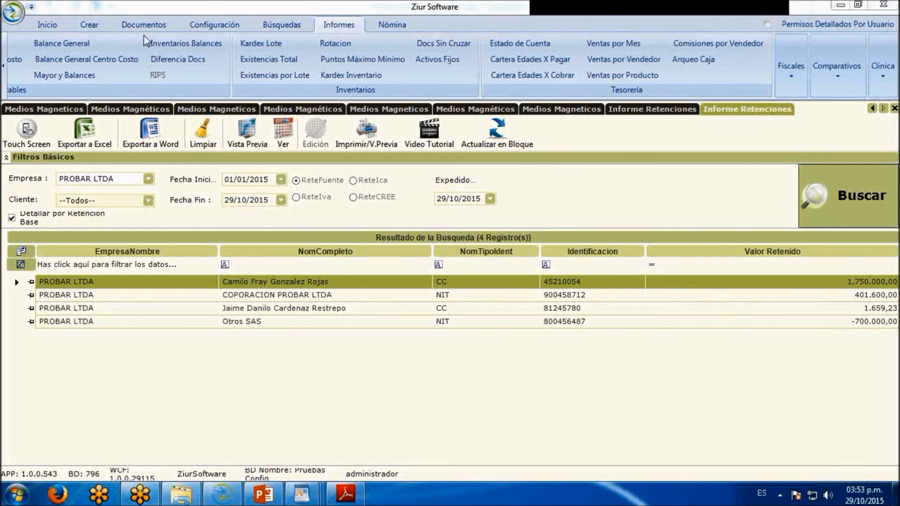
# Create a tax version with the description IVA and type Personalizado, and save it
pyautogui.click(93, 25)
pyautogui.click(845, 73)
pyautogui.click(848, 154)
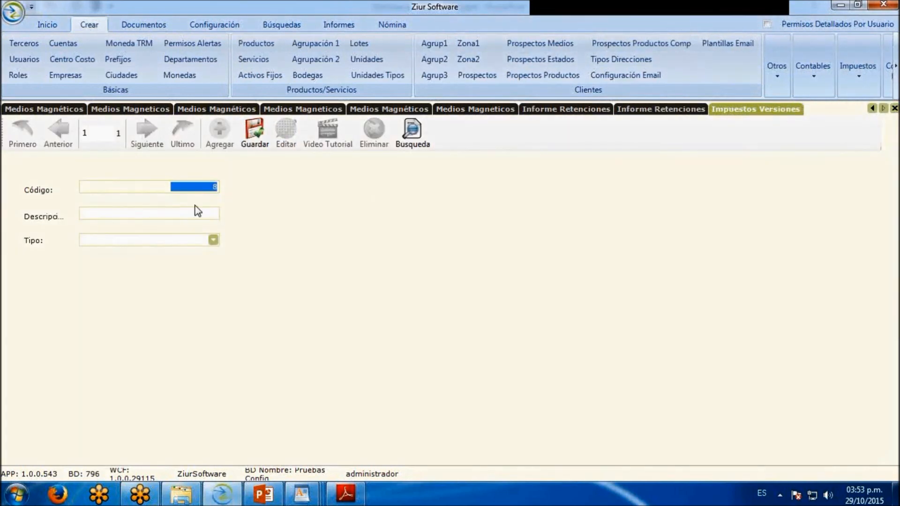
pyautogui.click(196, 210)
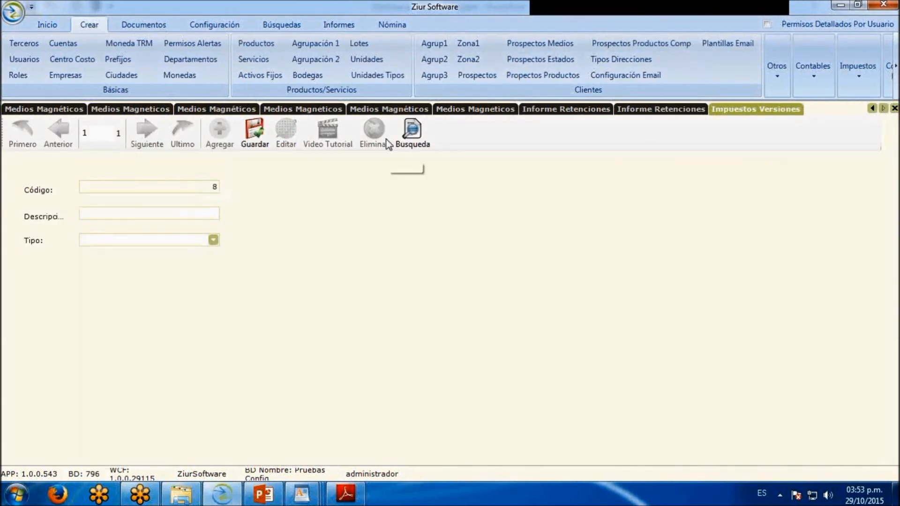
pyautogui.write('IVA')
pyautogui.click(214, 240)
pyautogui.click(170, 294)
pyautogui.click(254, 136)
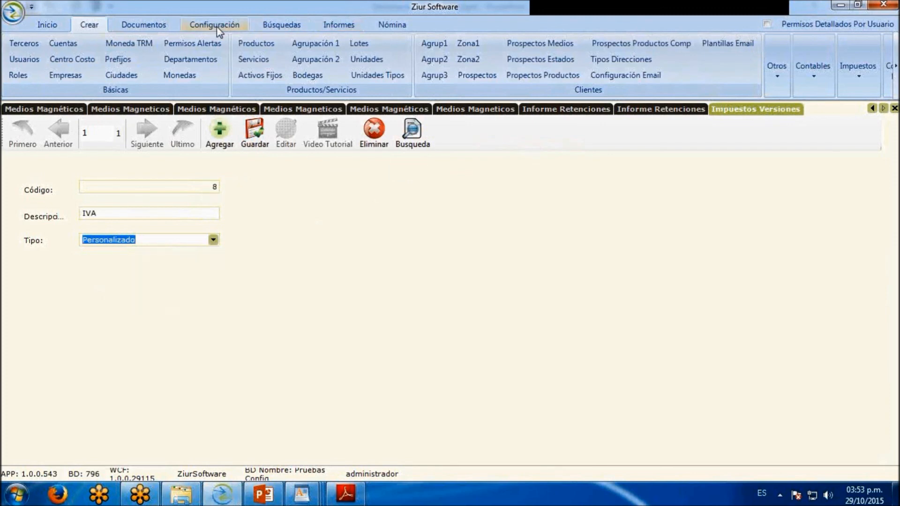
# Open the tax versions search and the Impuestos search screen where tax lines are calculated
pyautogui.click(281, 24)
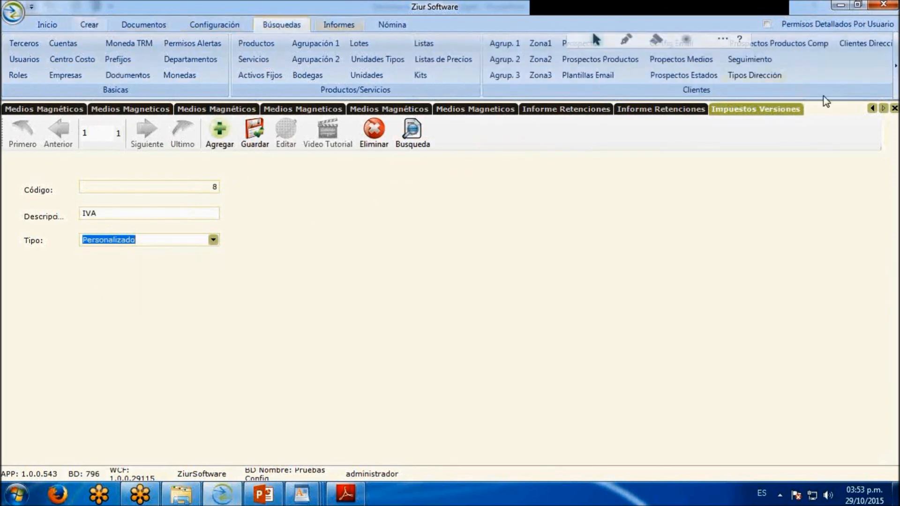
pyautogui.click(895, 66)
pyautogui.click(659, 85)
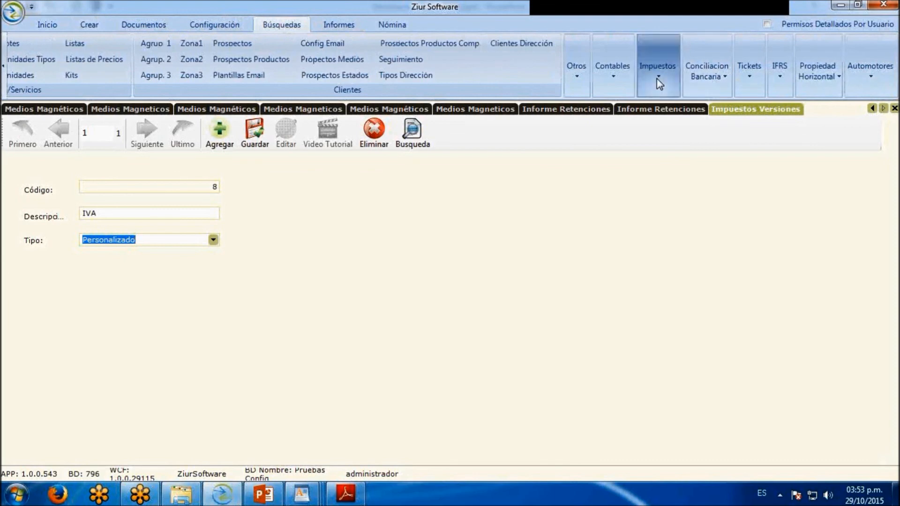
pyautogui.click(657, 109)
pyautogui.click(656, 70)
pyautogui.click(653, 122)
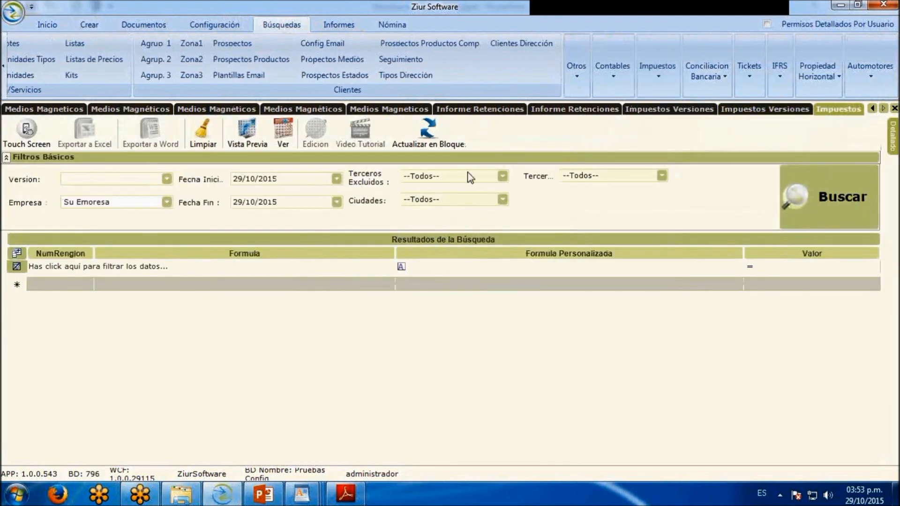
# Choose the IVA version in the Impuestos filters and set the start date to 01/01/2015
pyautogui.click(166, 178)
pyautogui.click(88, 285)
pyautogui.moveTo(295, 177); pyautogui.dragTo(180, 175)
pyautogui.write('01/01/')
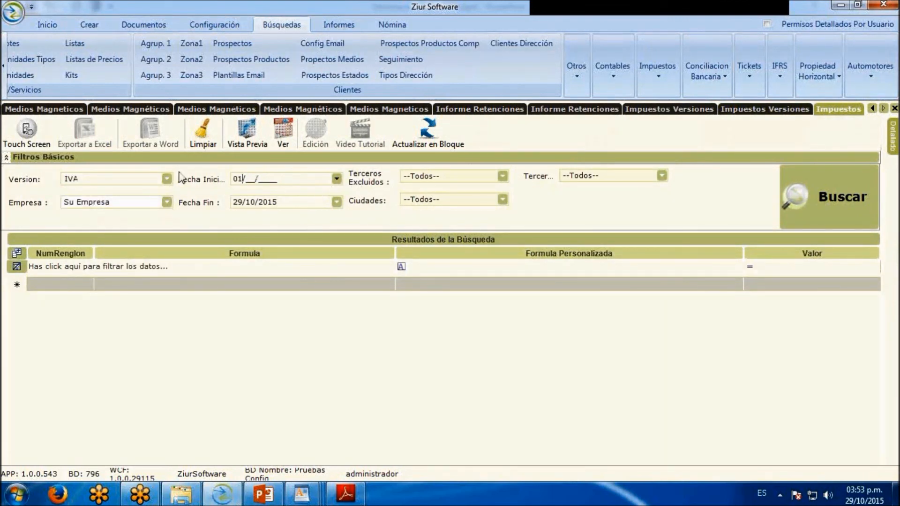
pyautogui.write('2015')
# Add PROBAR LTDA and Inmobiliaria Cero S.A.S. to the selected companies and run the tax search
pyautogui.click(166, 202)
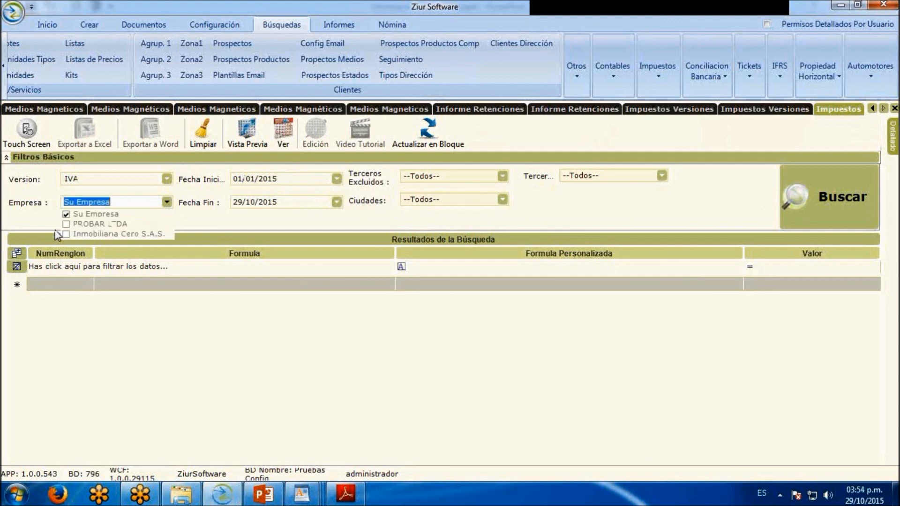
pyautogui.click(65, 225)
pyautogui.click(66, 234)
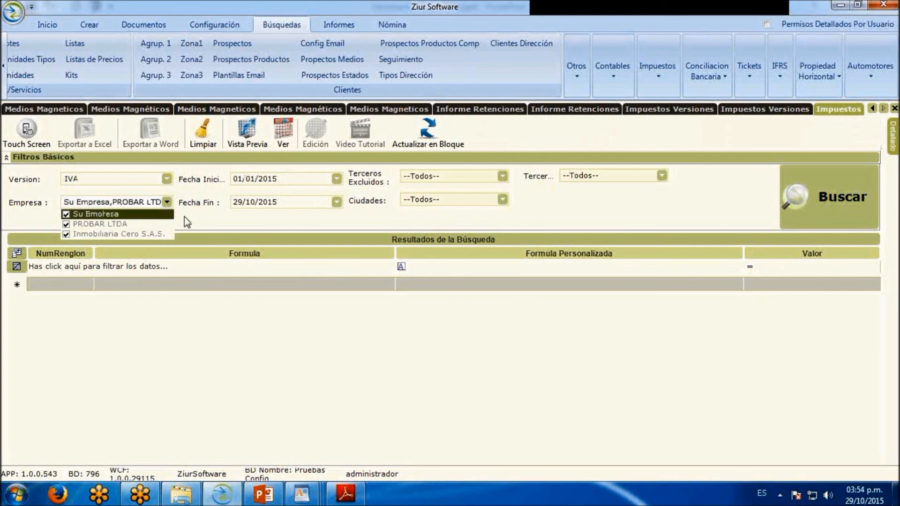
pyautogui.click(847, 211)
pyautogui.click(839, 203)
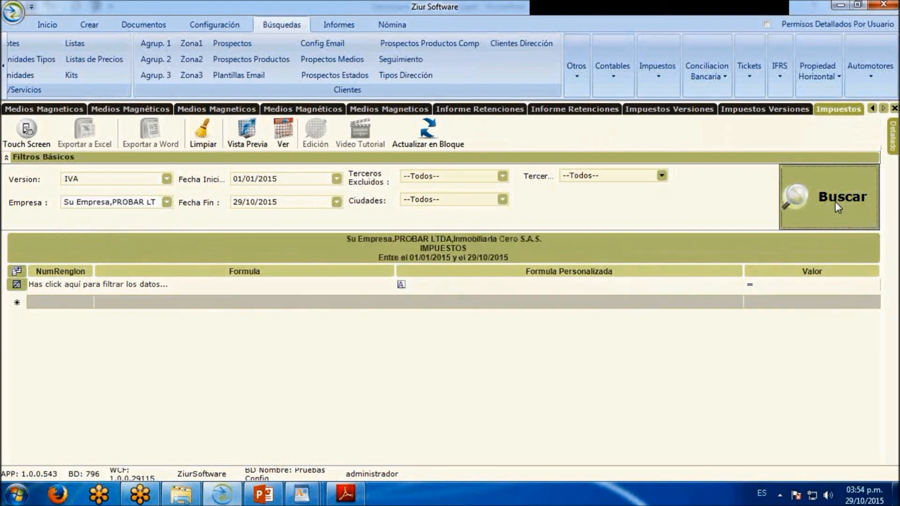
# Add a tax row with line number 45 and open the function editor for its custom formula
pyautogui.click(88, 301)
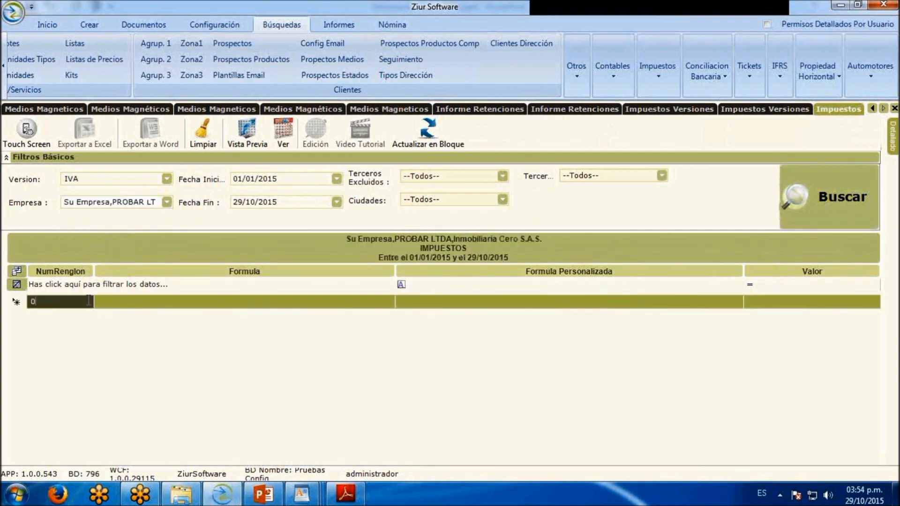
pyautogui.write('45')
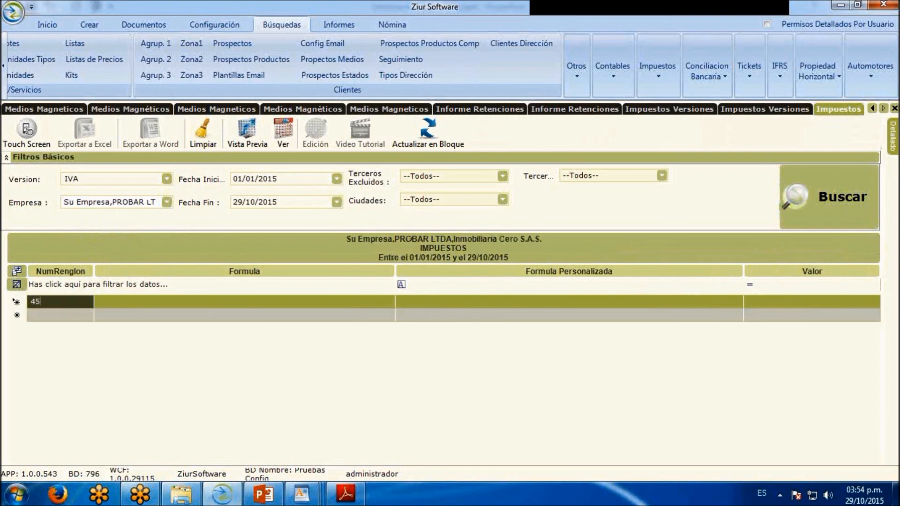
pyautogui.click(428, 303)
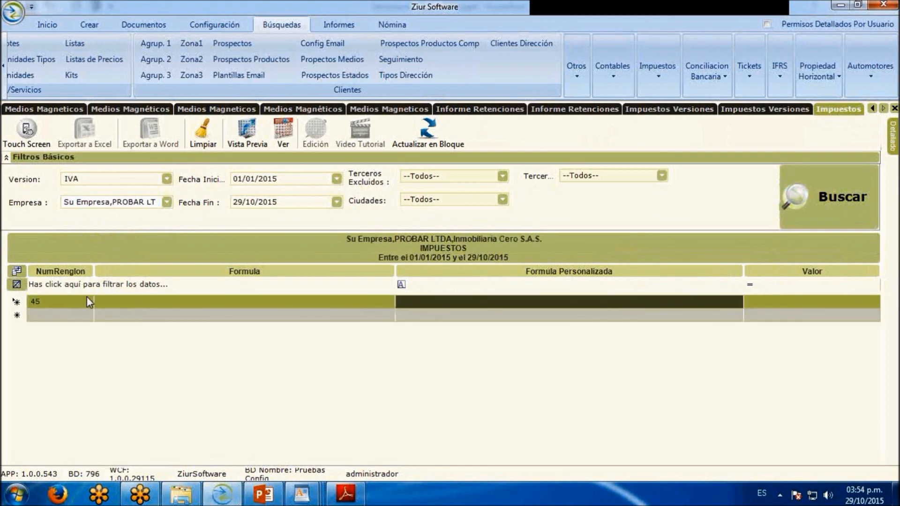
pyautogui.click(428, 309)
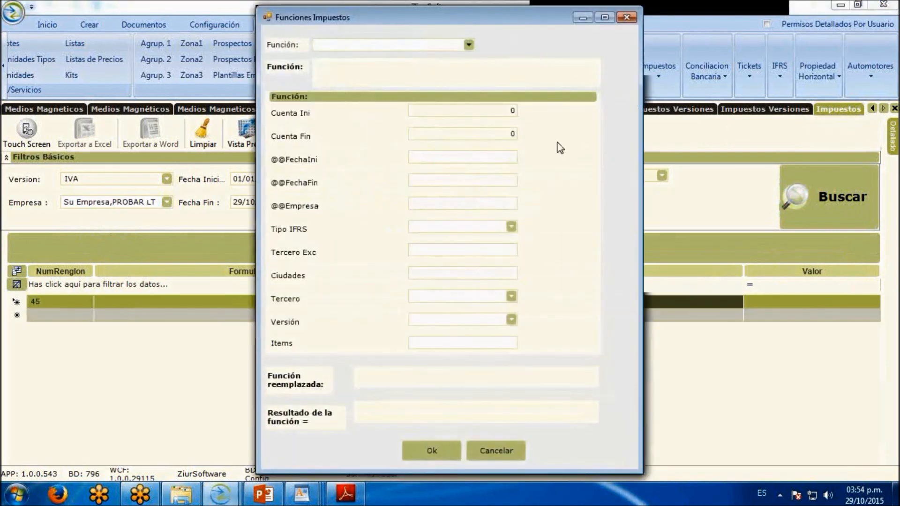
# Choose the MovCuenta function for line 45 and set its initial account to 2408
pyautogui.click(468, 44)
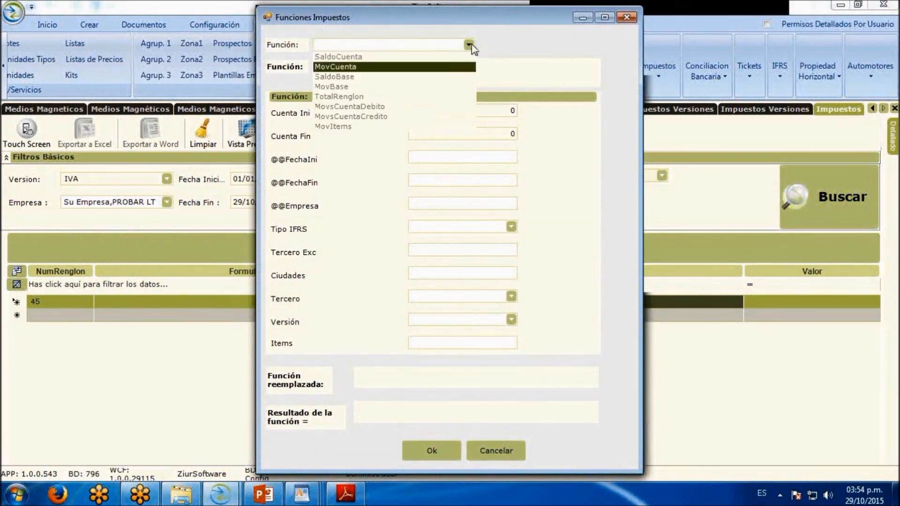
pyautogui.click(469, 67)
pyautogui.doubleClick(503, 111)
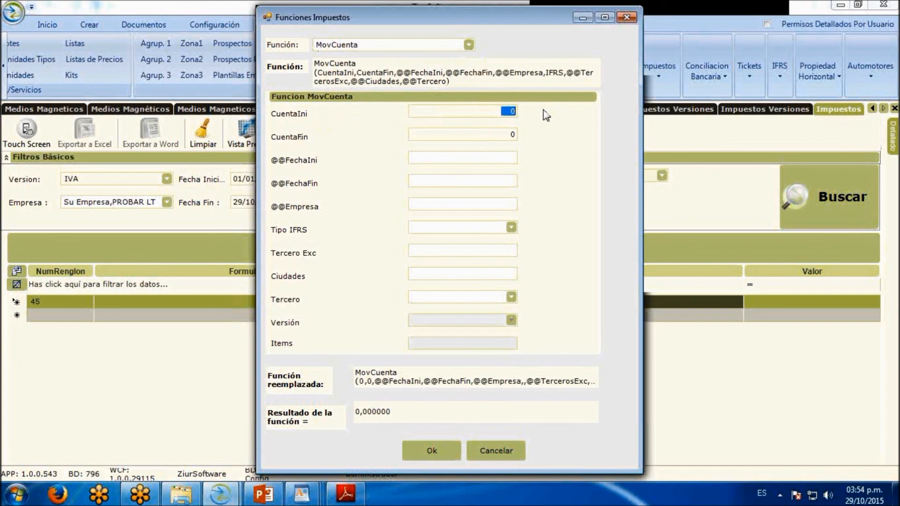
pyautogui.write('2408')
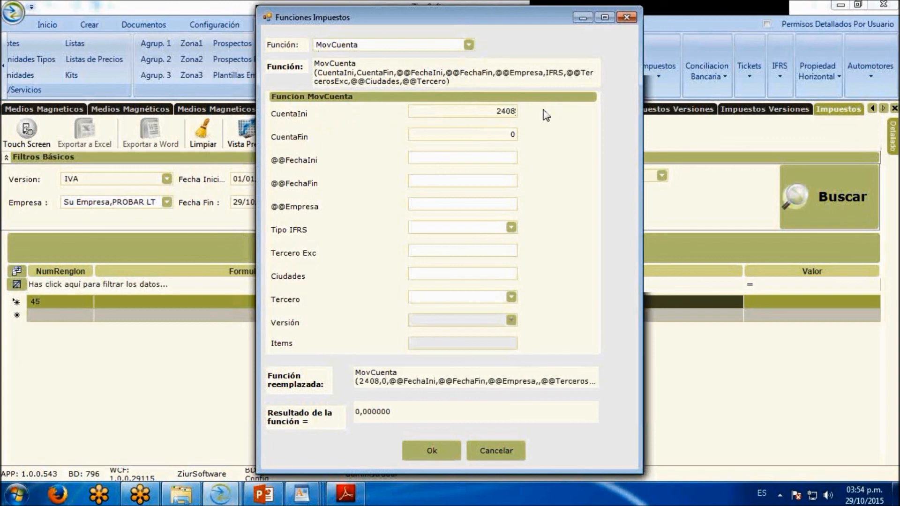
pyautogui.doubleClick(510, 135)
# Change the function to MovsCuentaDebito and set its IFRS type to LOCAL (GAAP), leaving the final account at 0
pyautogui.click(468, 44)
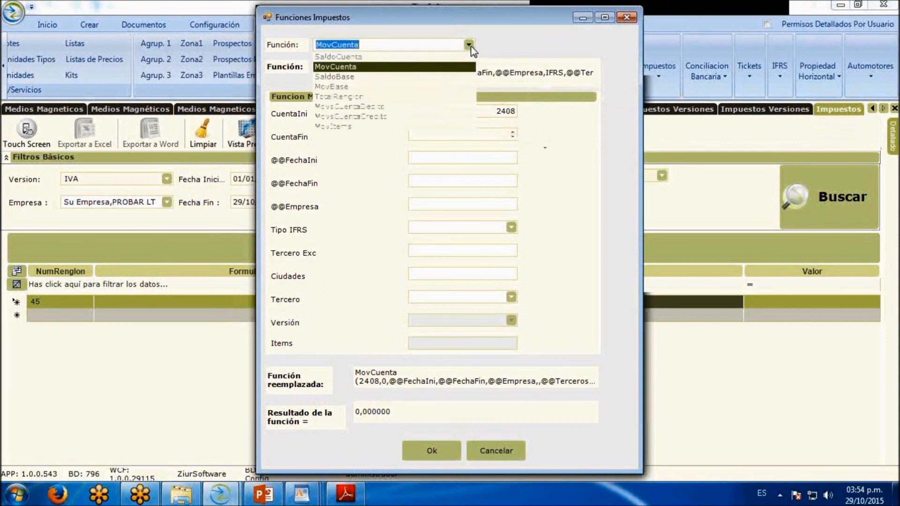
pyautogui.click(412, 107)
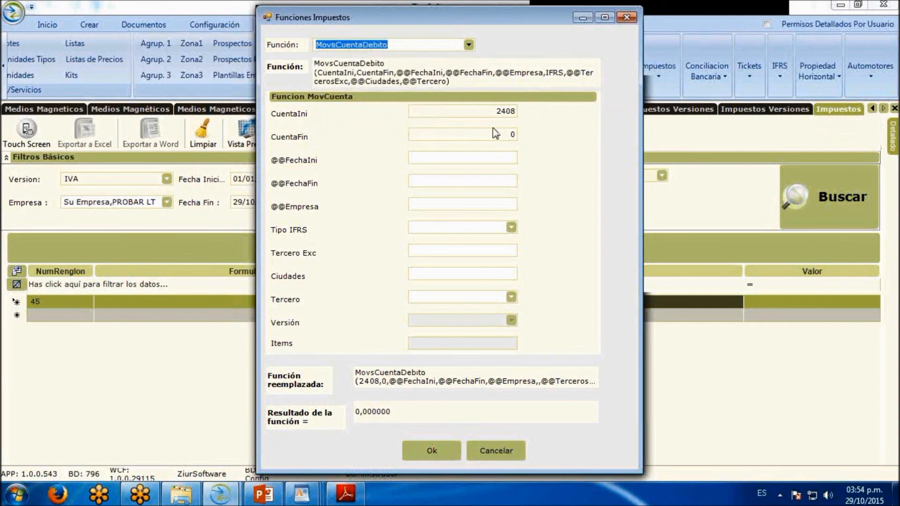
pyautogui.click(505, 134)
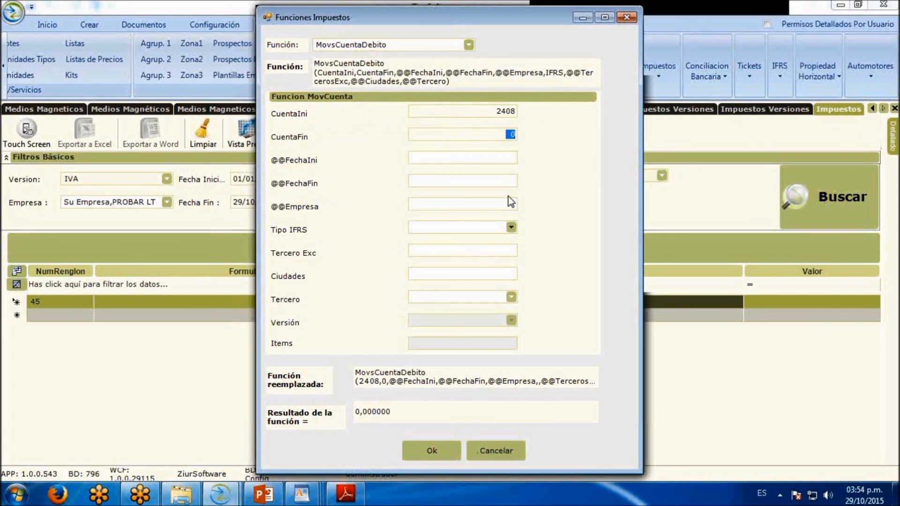
pyautogui.click(511, 227)
pyautogui.click(475, 239)
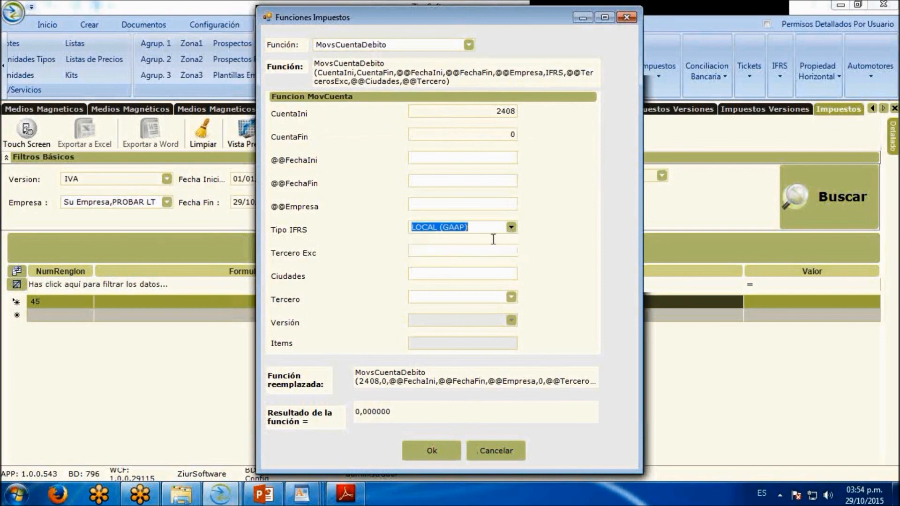
# Discard the open formula, reopen the function editor for line 45's custom formula, and choose the MovsCuentaDebito function
pyautogui.click(520, 450)
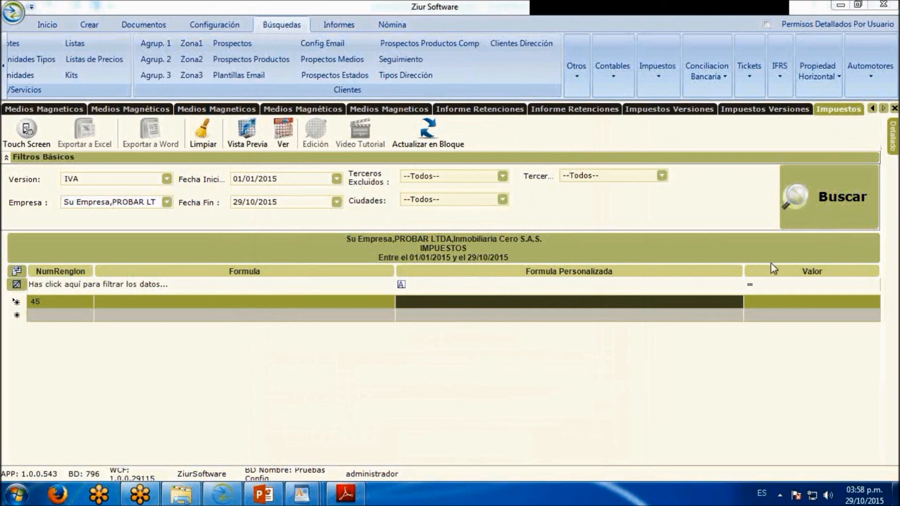
pyautogui.doubleClick(599, 301)
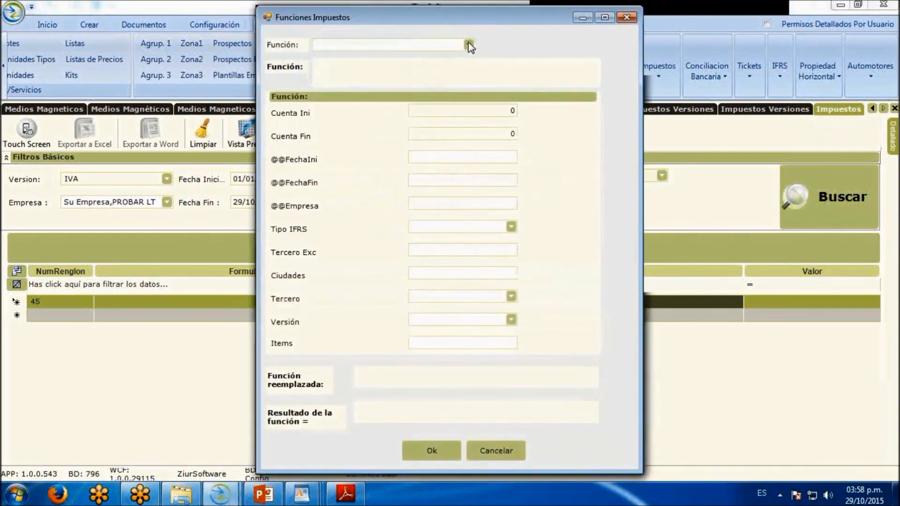
pyautogui.click(468, 44)
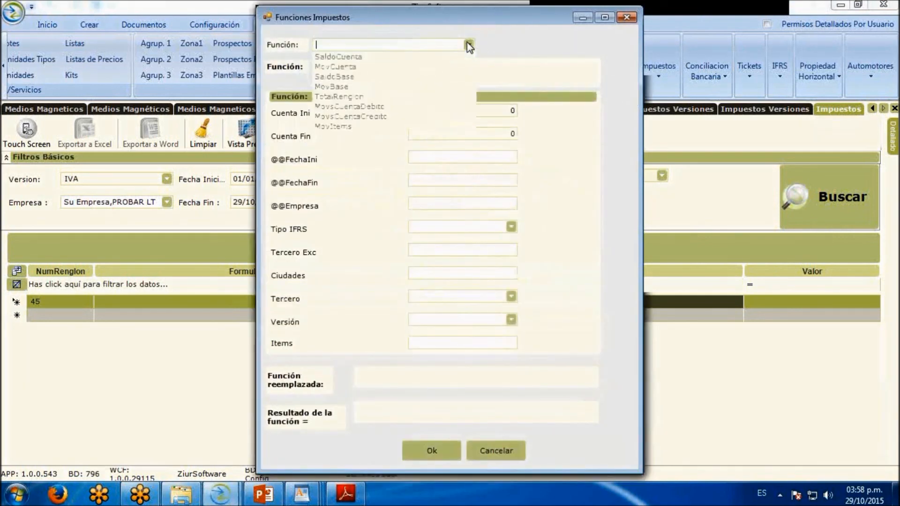
pyautogui.click(428, 112)
# Set the function's account range with 240801 as the initial account and 240805 as the final account
pyautogui.click(502, 112)
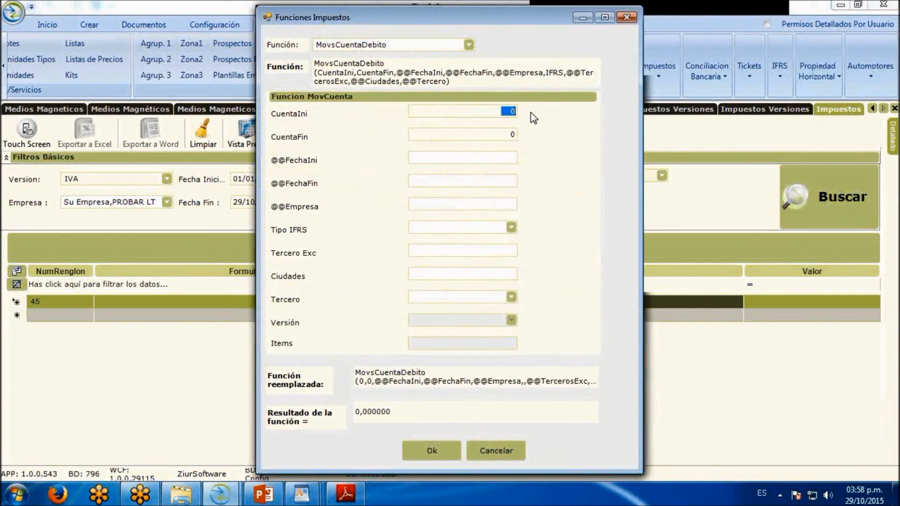
pyautogui.write('240801')
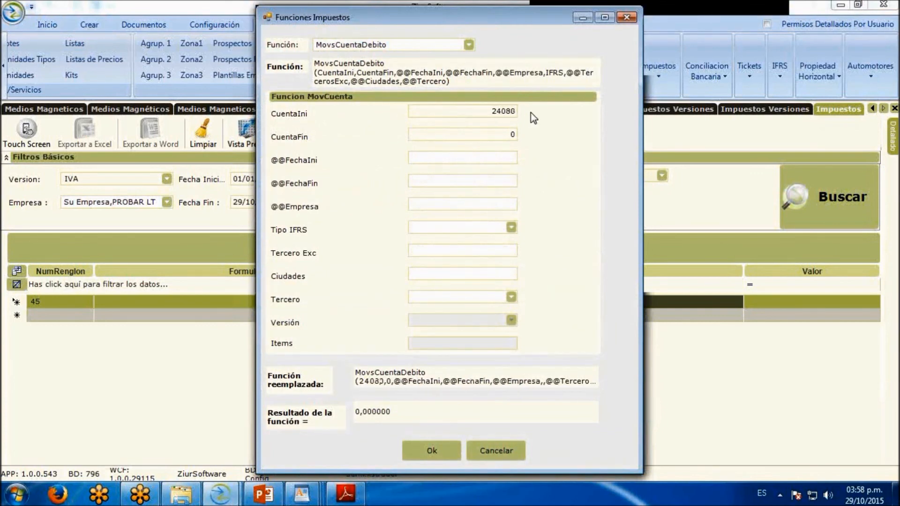
pyautogui.click(515, 136)
pyautogui.write('2340805')
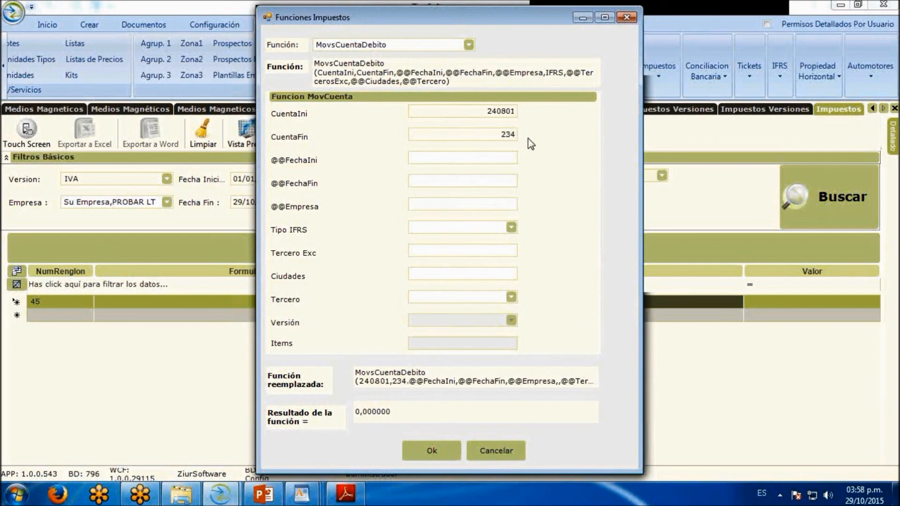
pyautogui.click(497, 135)
pyautogui.press('BackSpace')
pyautogui.press('BackSpace')
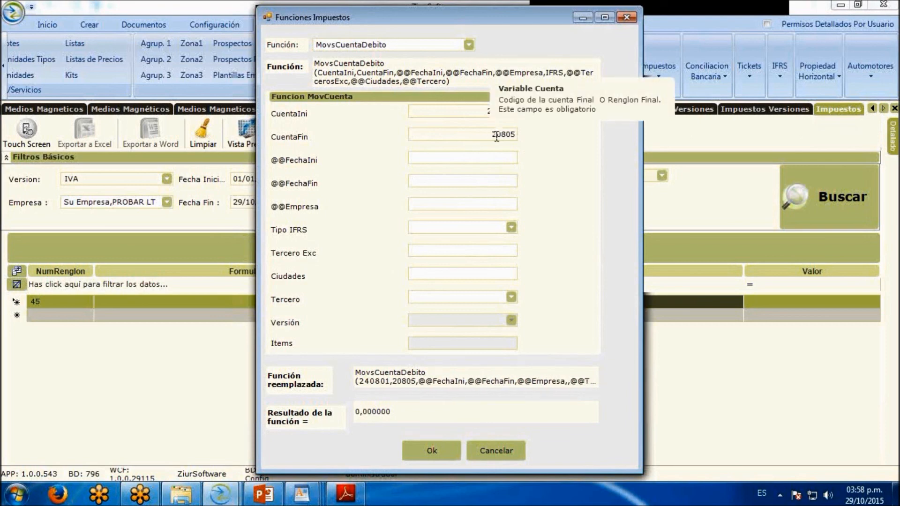
pyautogui.write('4')
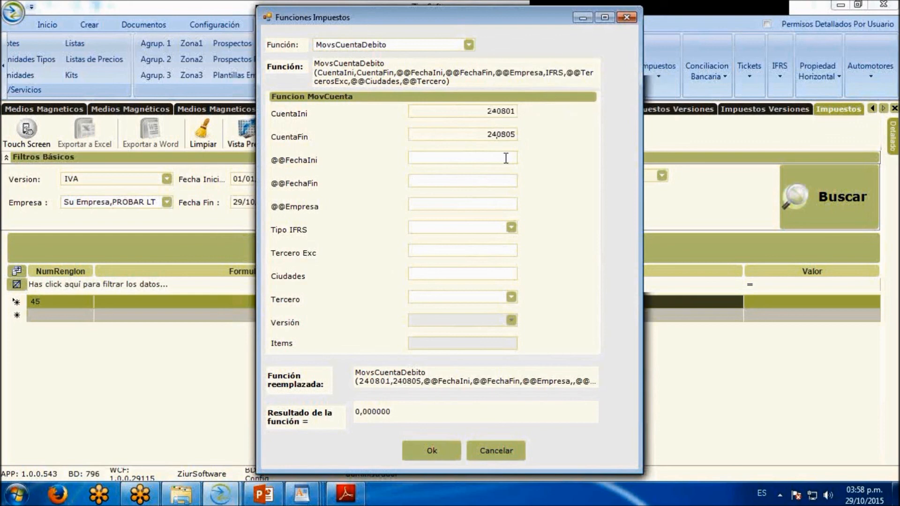
# Set the IFRS type to LOCAL (GAAP) and accept the function as line 45's custom formula
pyautogui.click(510, 227)
pyautogui.click(497, 235)
pyautogui.click(438, 450)
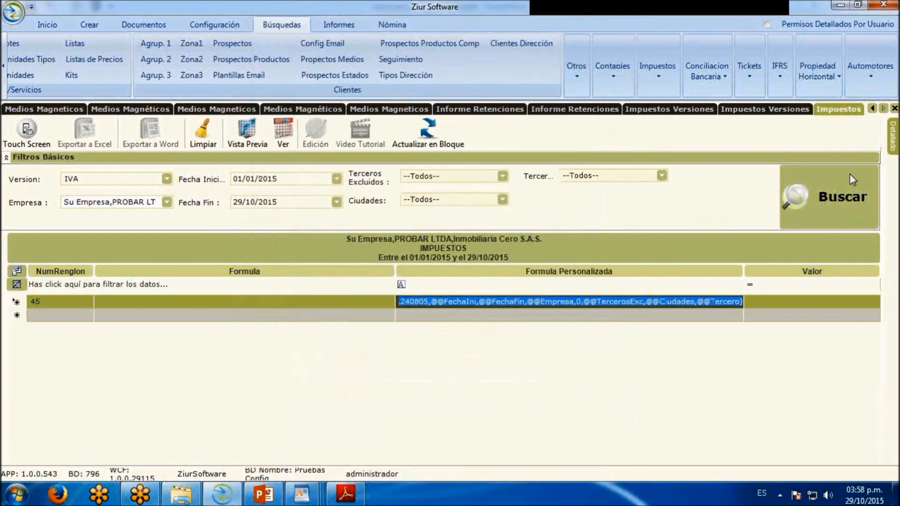